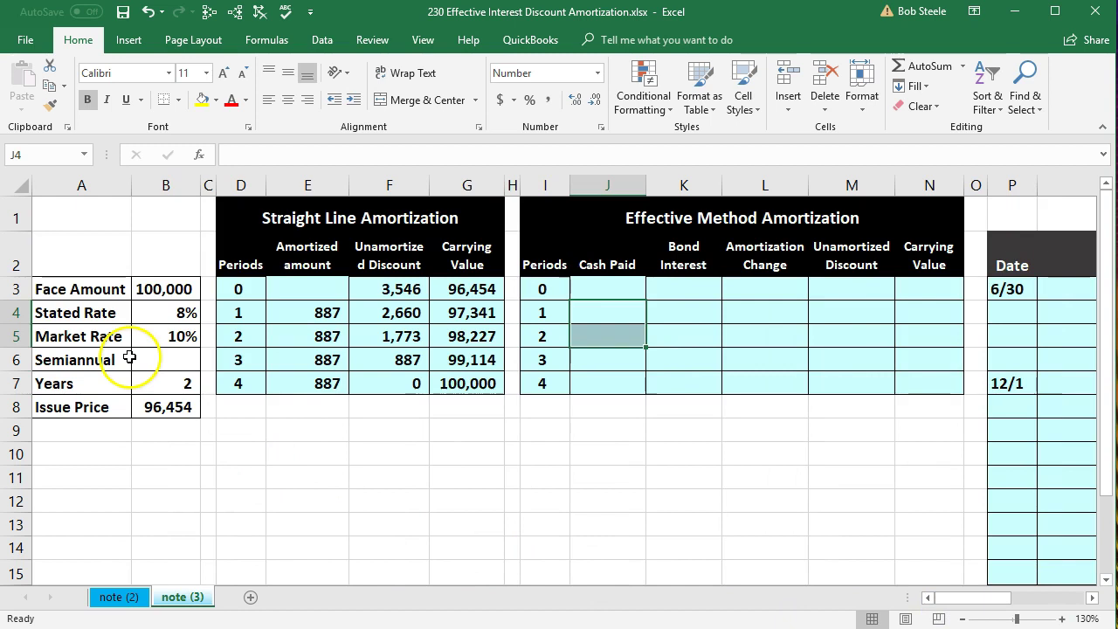
Review the bond inputs: face amount 100,000, stated rate 8%, market rate 10%, semiannual, 2 years, issue price 96,454.
left_click(168, 289)
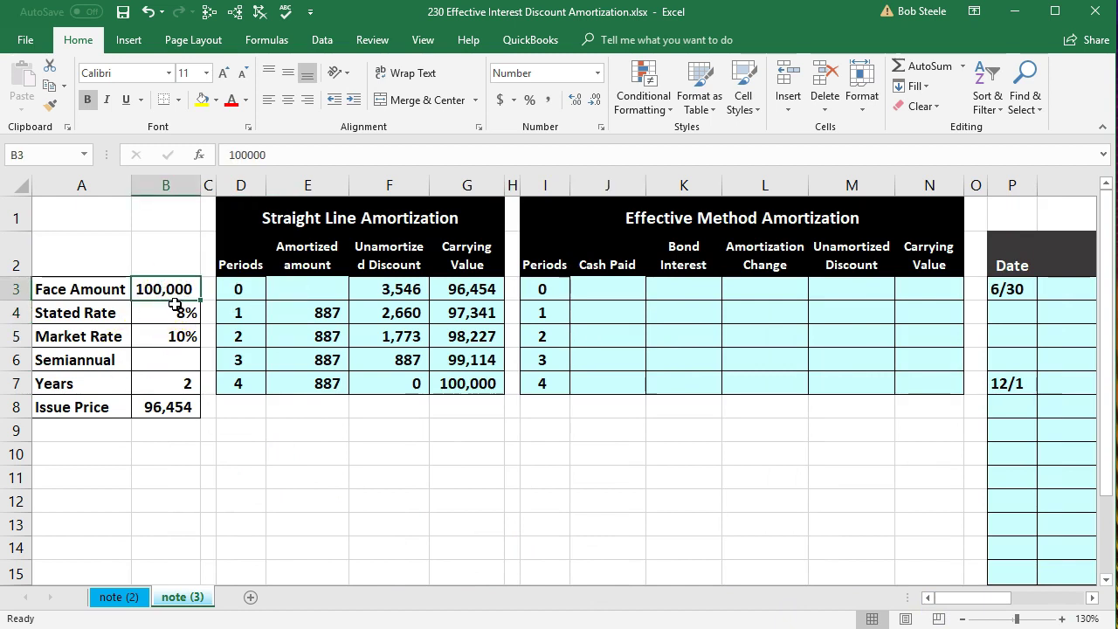
left_click(161, 313)
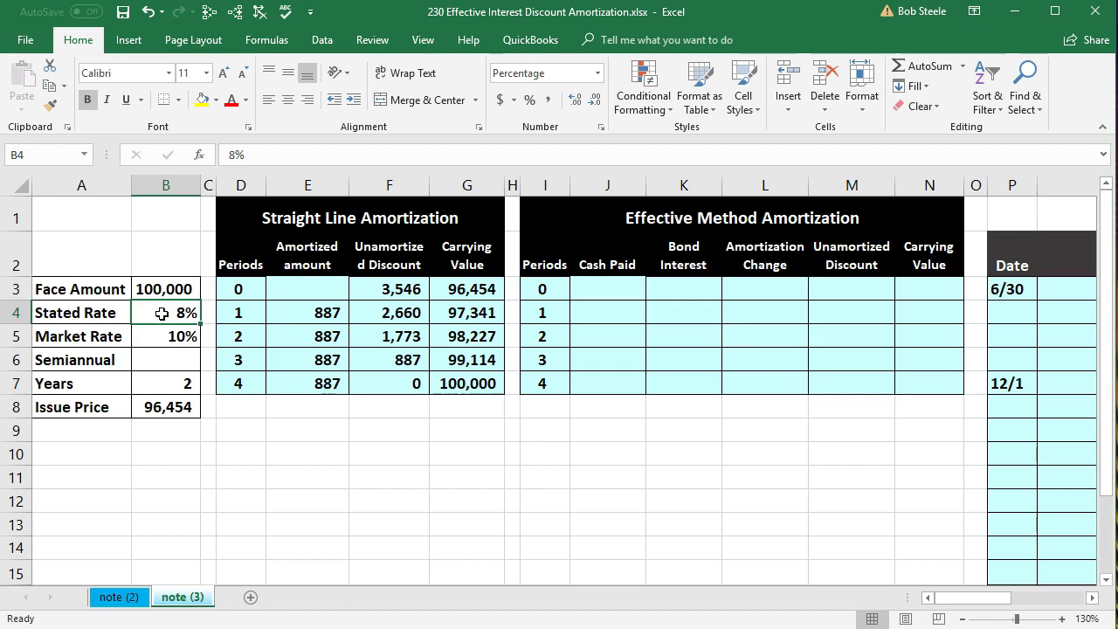
left_click(155, 338)
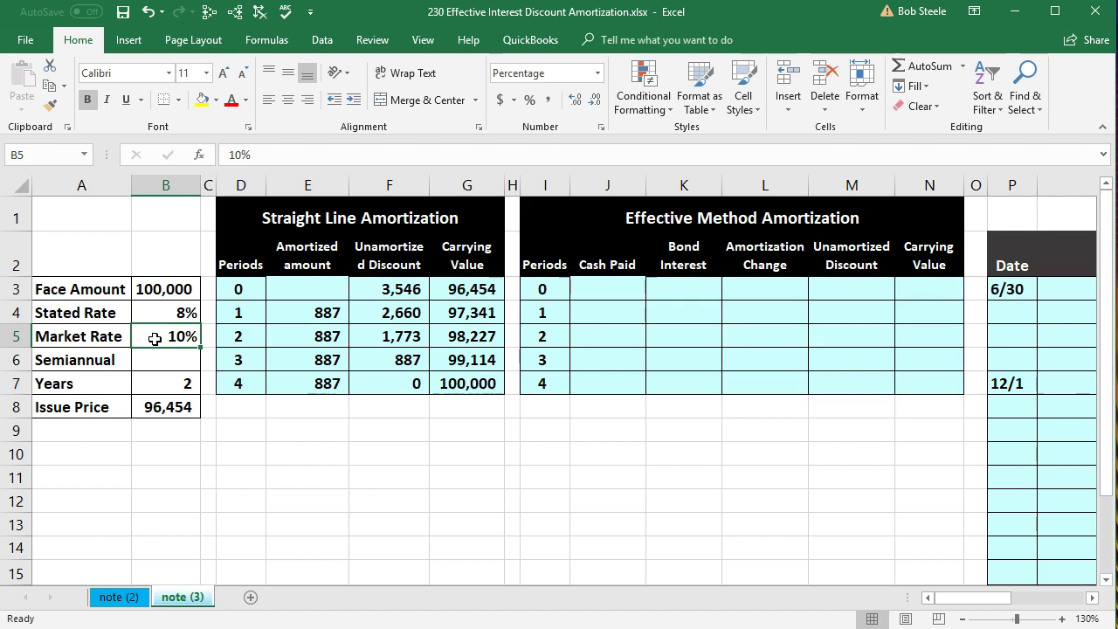
left_click(104, 362)
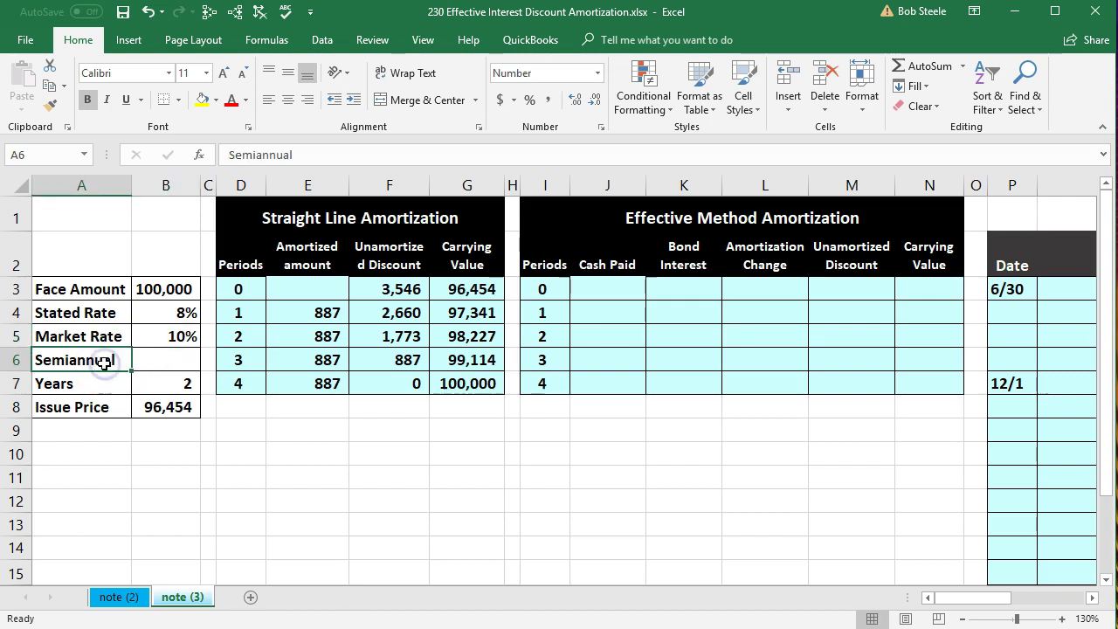
left_click(104, 374)
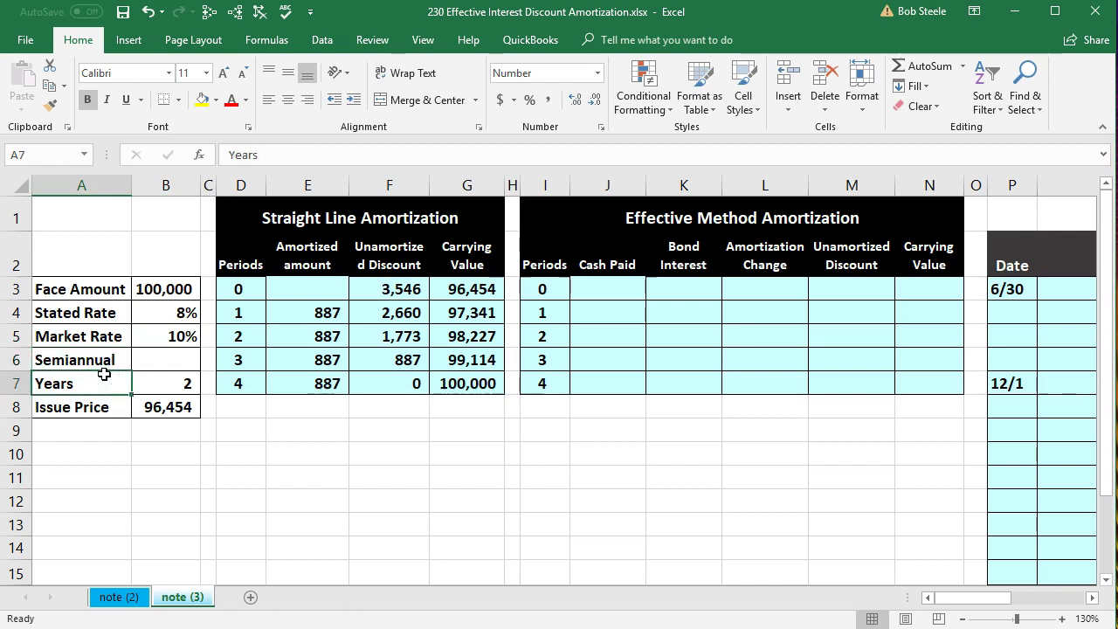
left_click(110, 361)
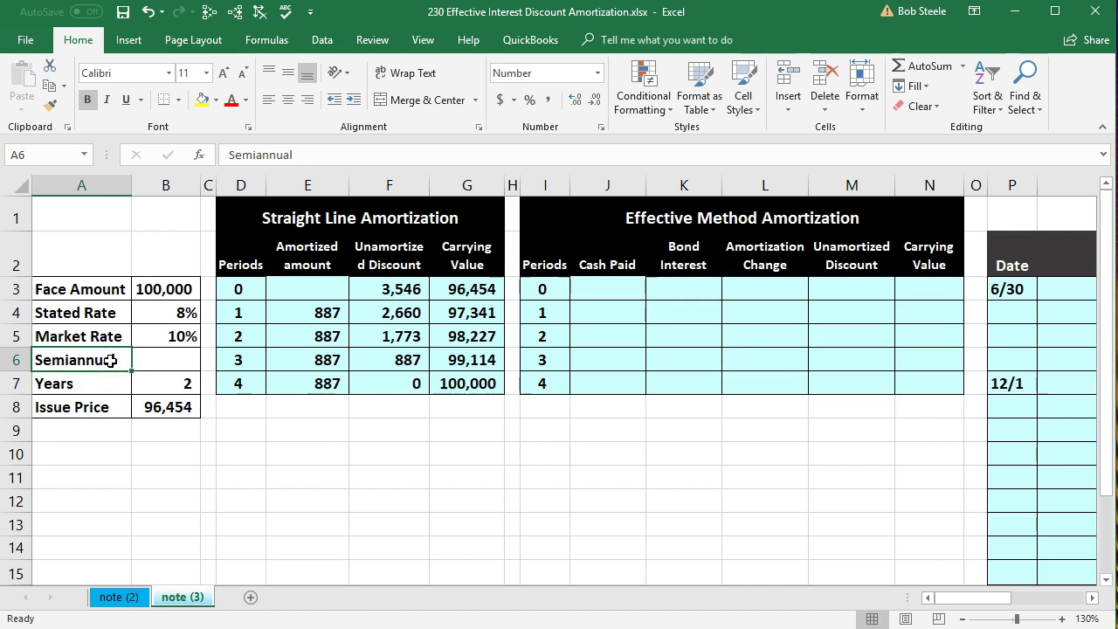
left_click(117, 404)
left_click(154, 410)
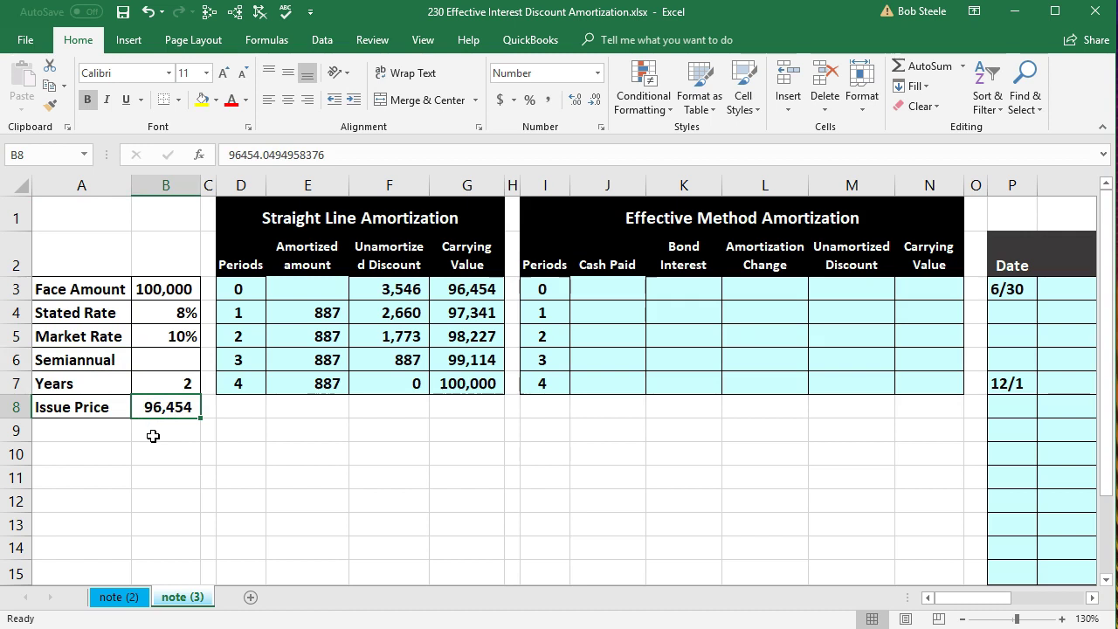
left_click(168, 291)
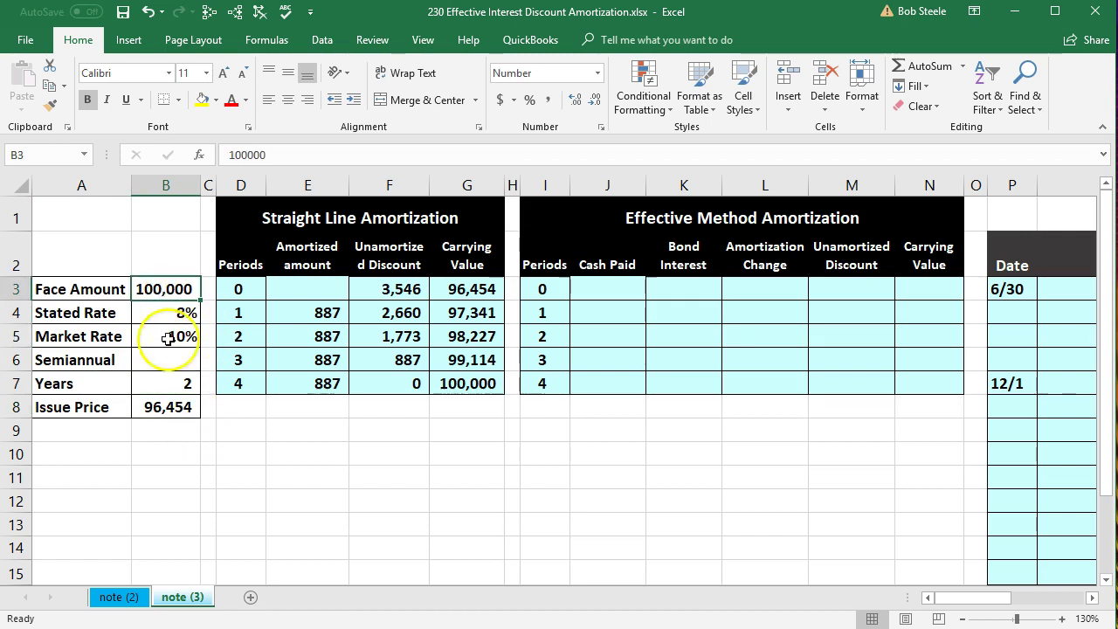
left_click(165, 407)
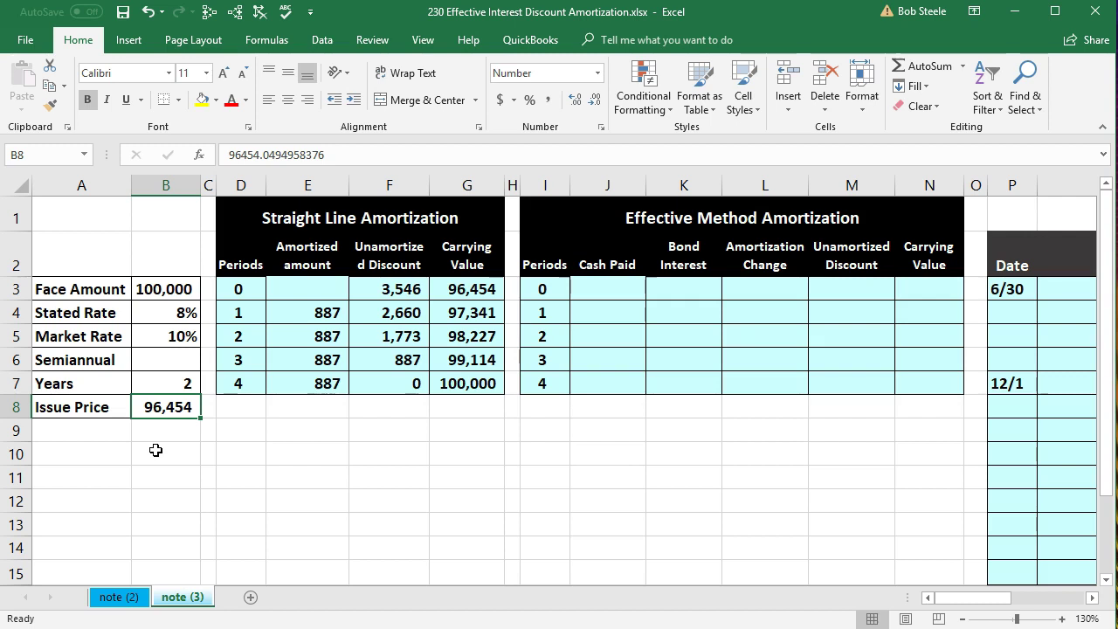
left_click(155, 315)
left_click(153, 332)
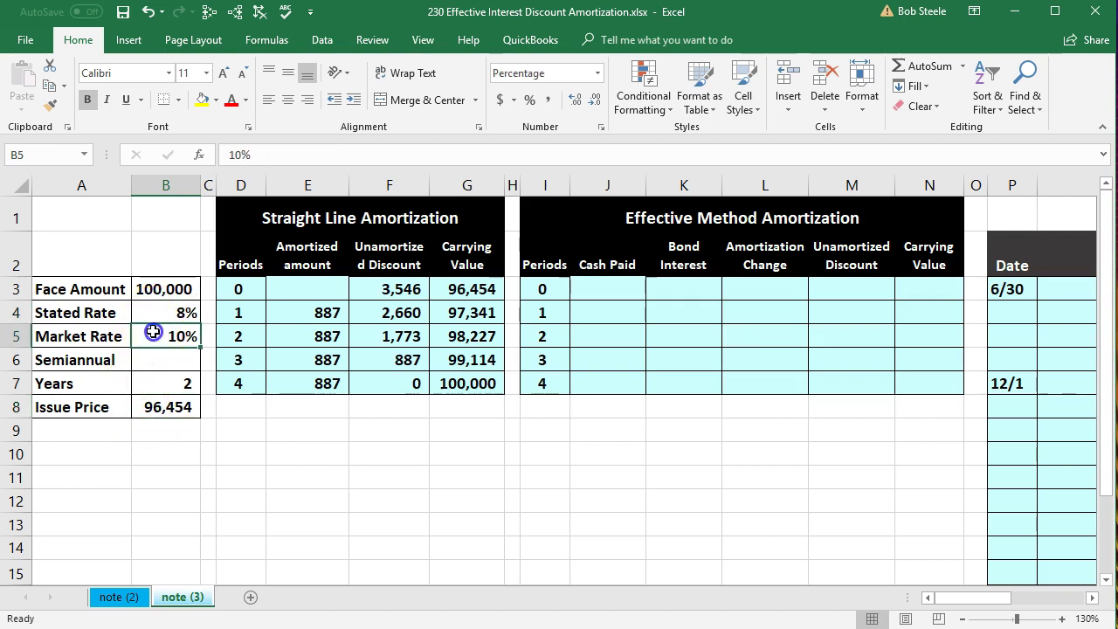
left_click(232, 408)
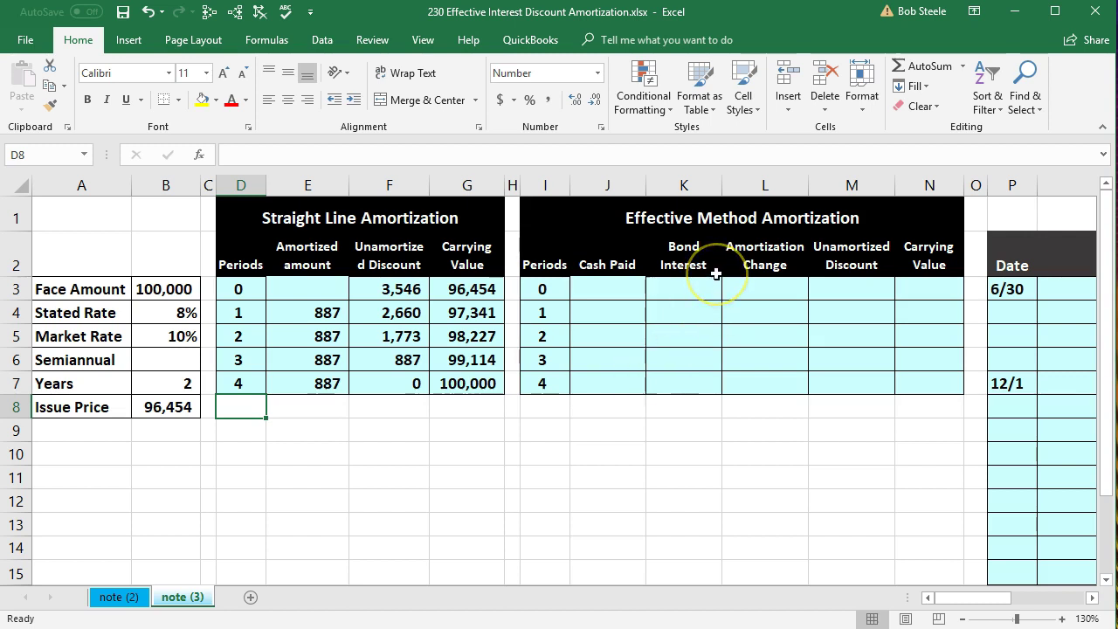
In the trial balance, sum Bonds Payable (100,000) and its 3,546 discount to confirm 96,454.
left_click(724, 328)
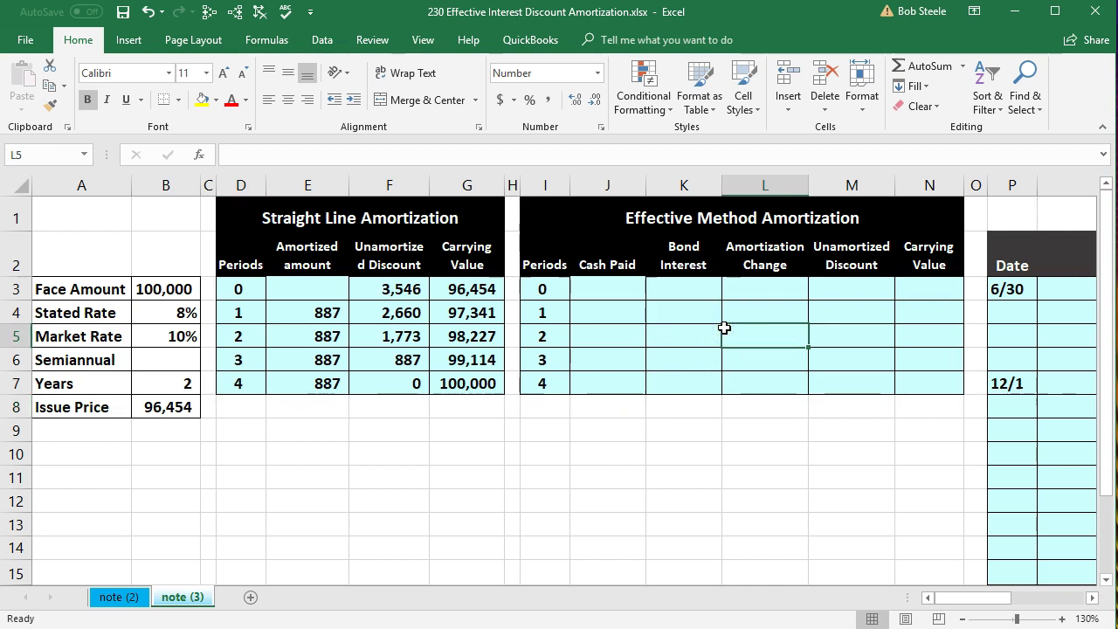
key("Right")
key("Right")
key("Right")
key("Right")
key("Right")
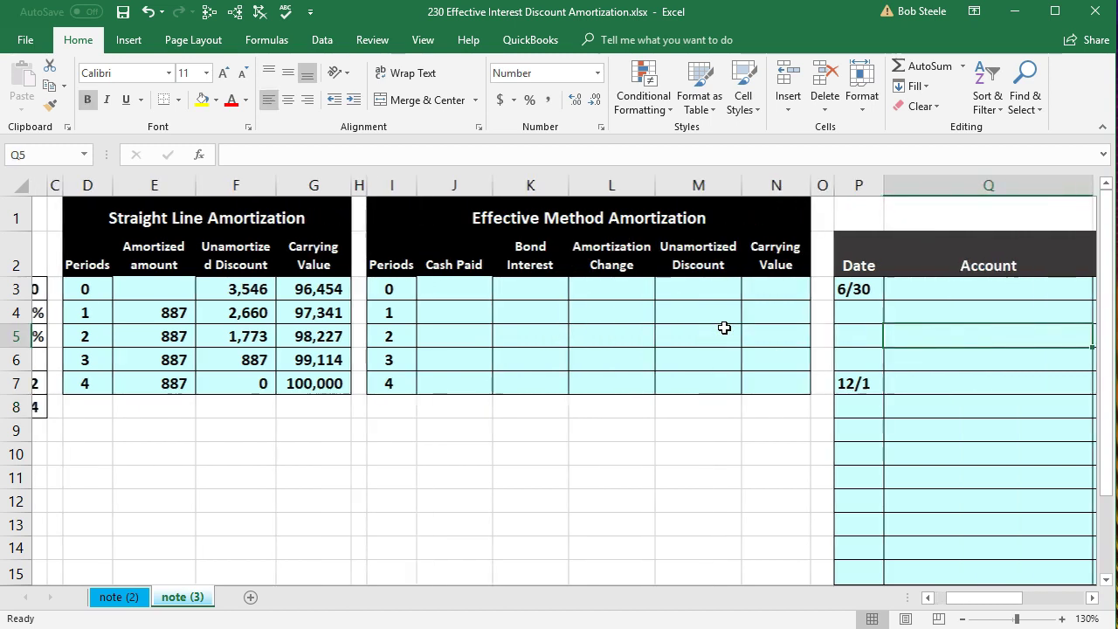
key("Right")
key("Right")
key("Right")
key("Right")
key("Right")
key("Right")
key("Right")
key("Right")
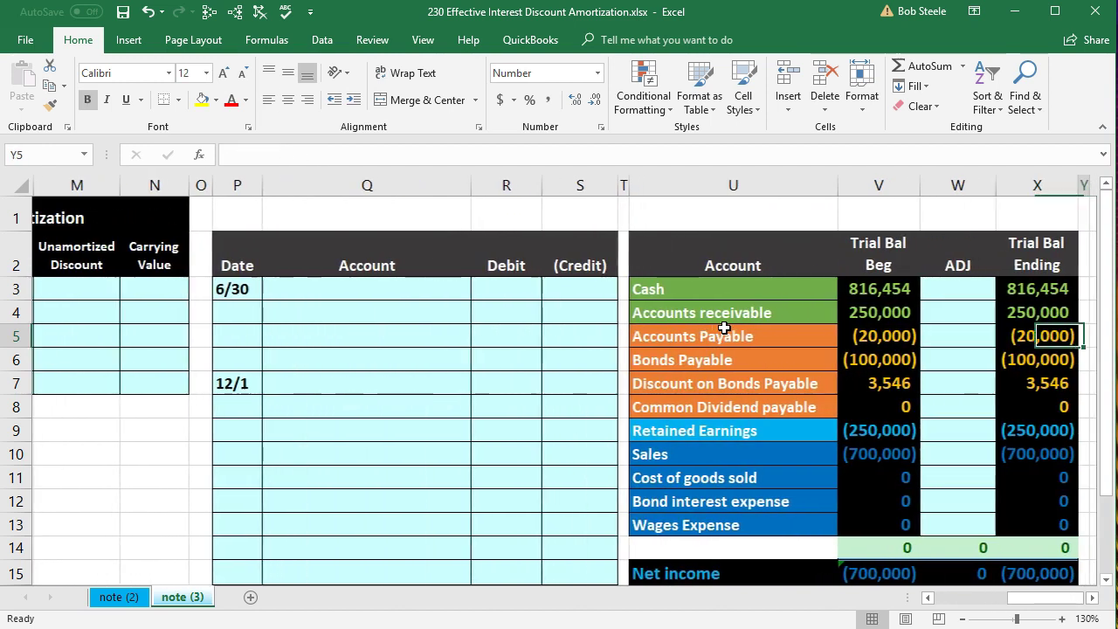
key("Right")
key("Right")
key("Right")
key("Right")
key("Right")
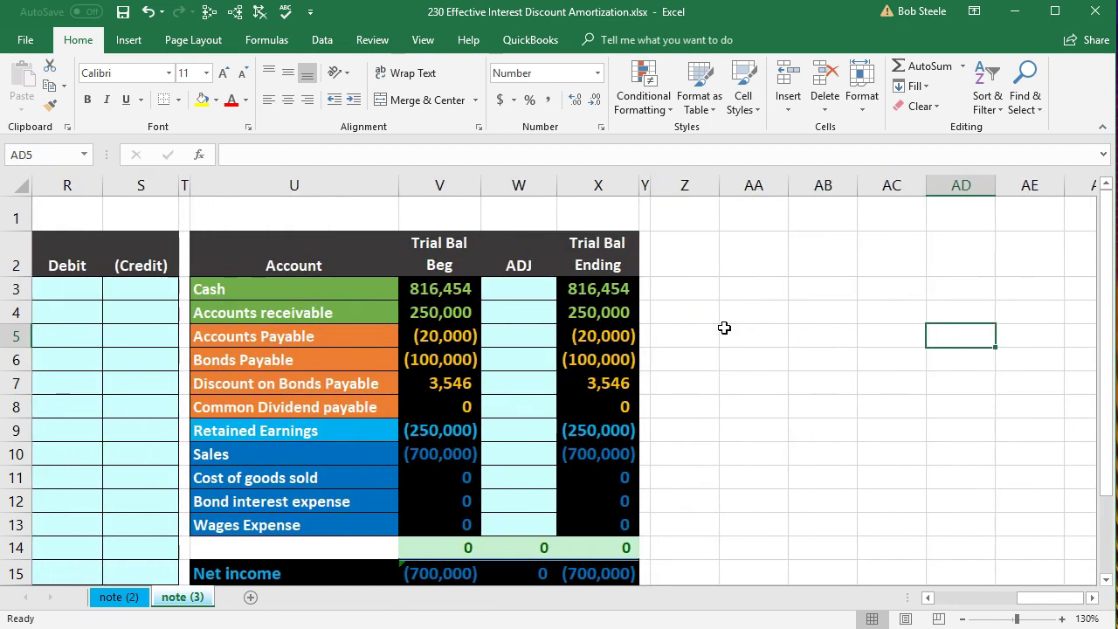
left_click(456, 362)
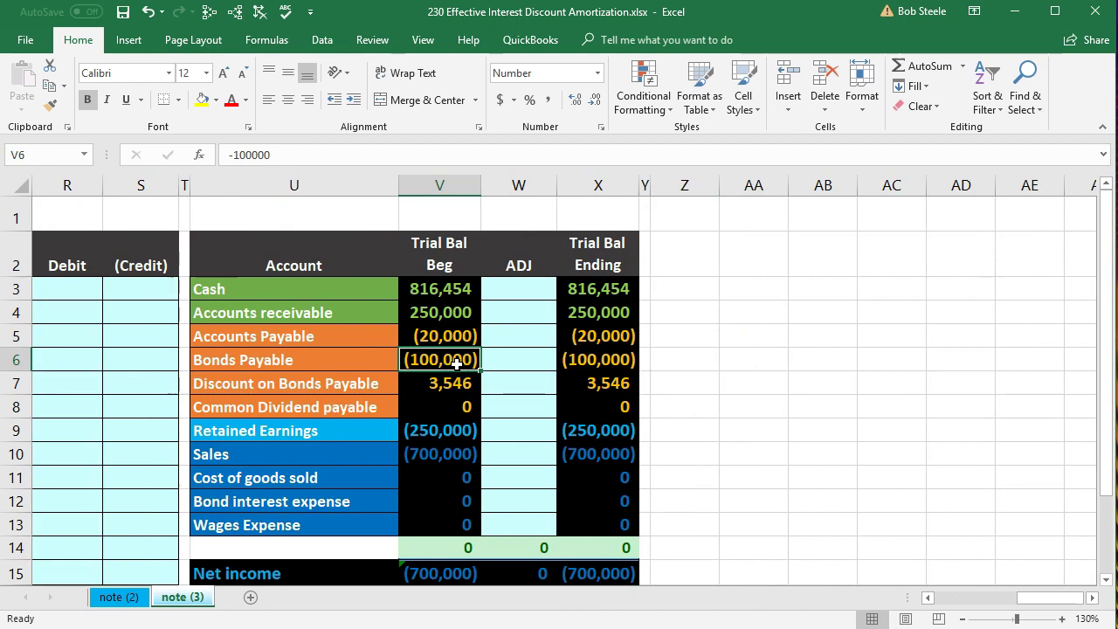
mouse_move(456, 362)
left_mouse_down()
mouse_move(445, 393)
mouse_move(444, 369)
mouse_move(446, 379)
left_mouse_up()
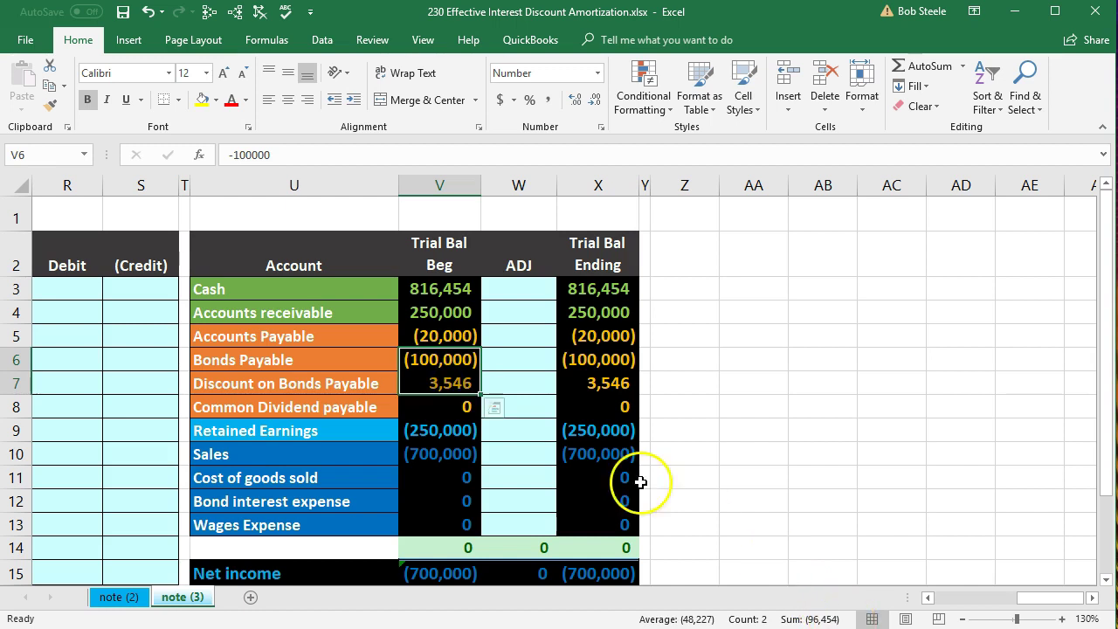
left_click(446, 366)
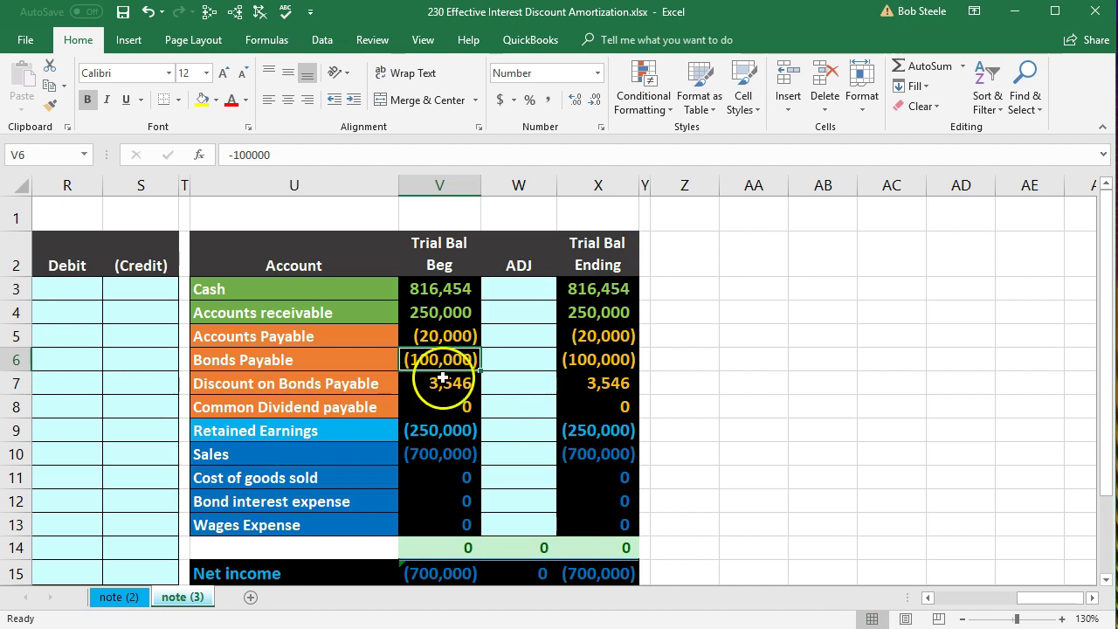
left_click(441, 391)
left_click_drag(428, 362, 427, 389)
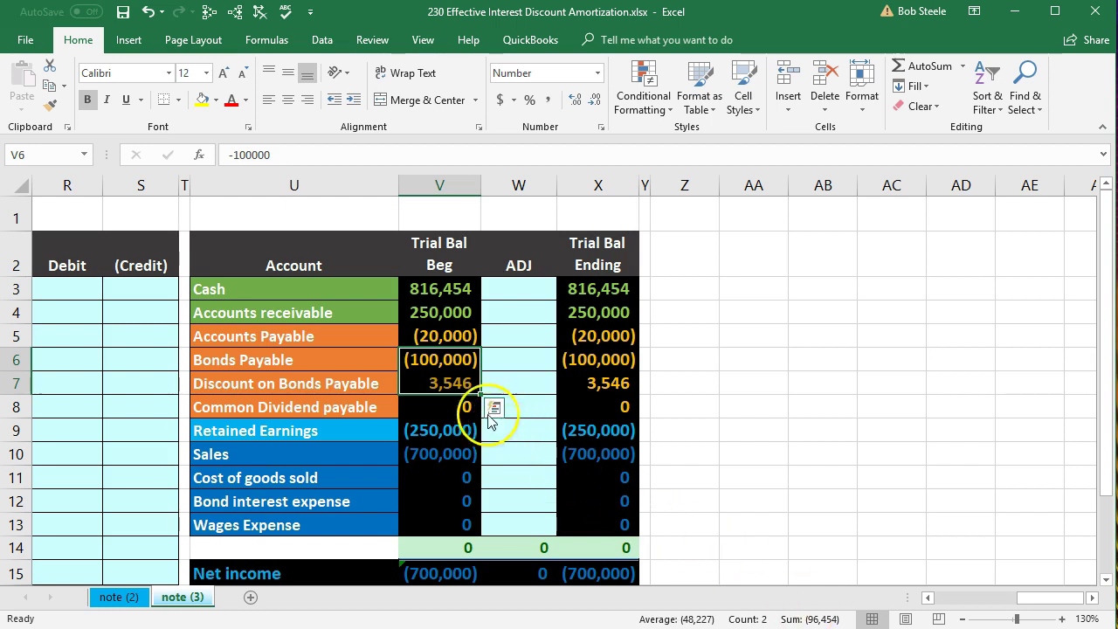
left_click(449, 385)
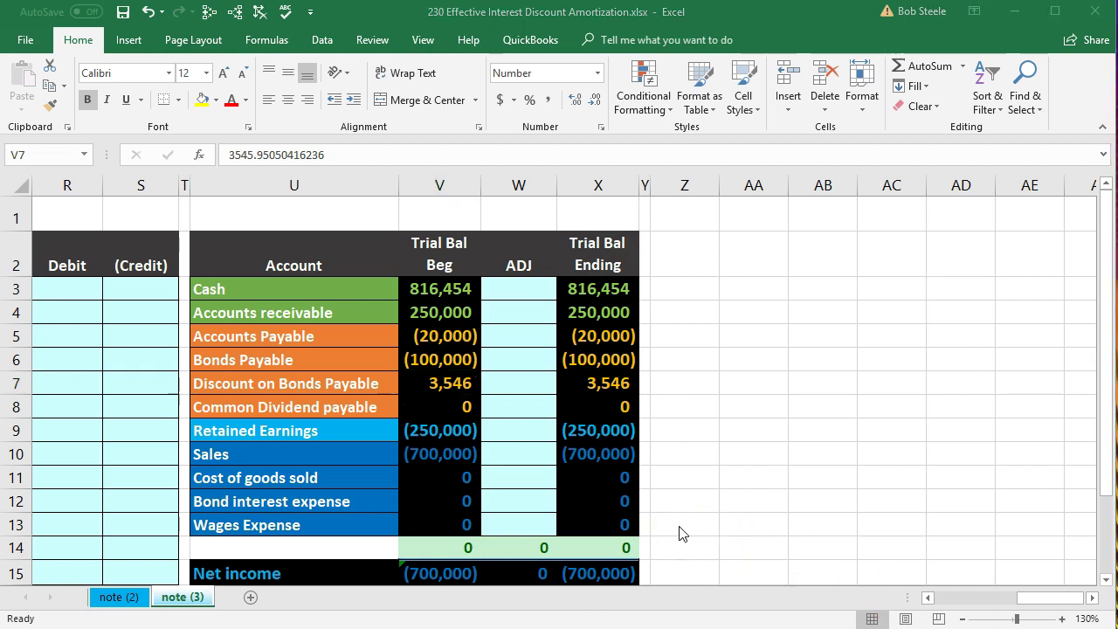
Scroll back left to show the straight-line and effective-method tables in columns A through P.
left_click(518, 472)
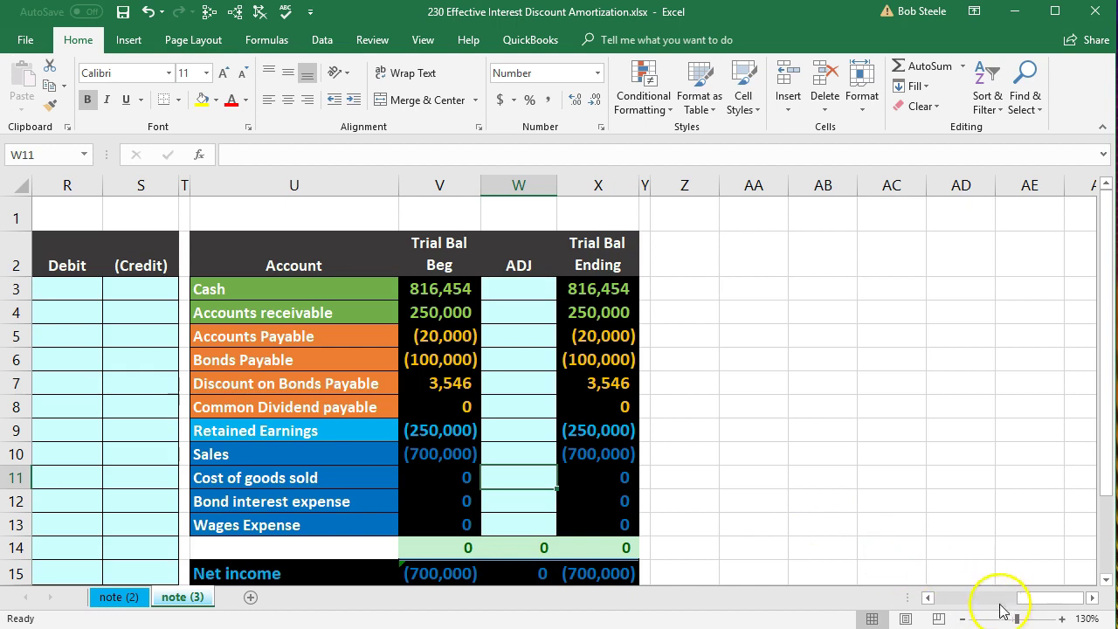
left_click_drag(1039, 602, 904, 590)
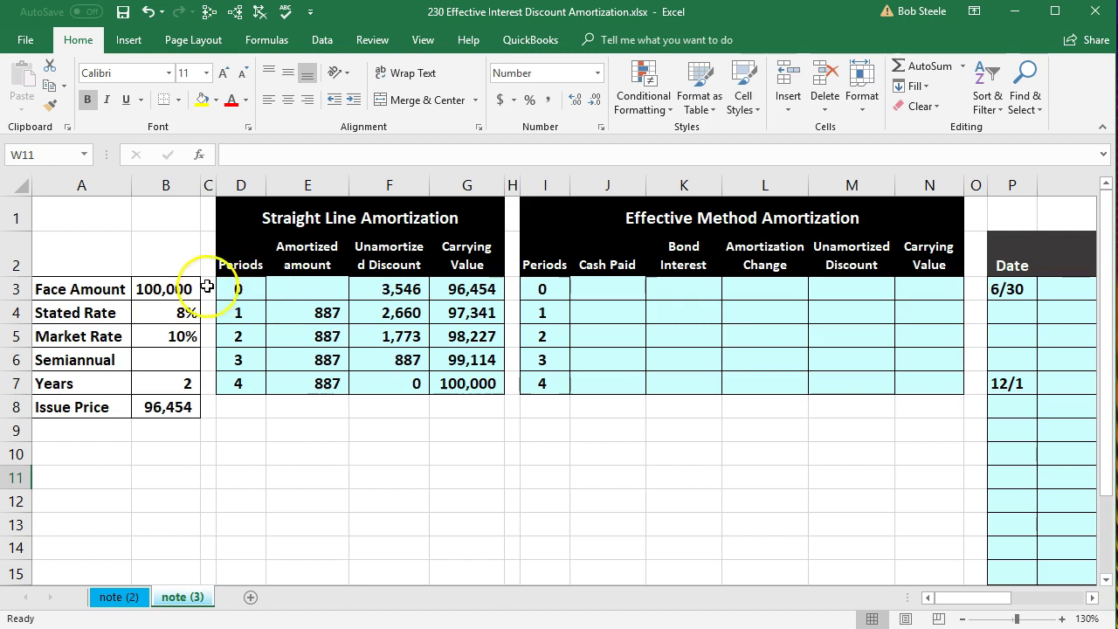
Check the straight-line formulas in G3, E4 (discount ÷ 4 = 887), F4 and G4.
double_click(450, 288)
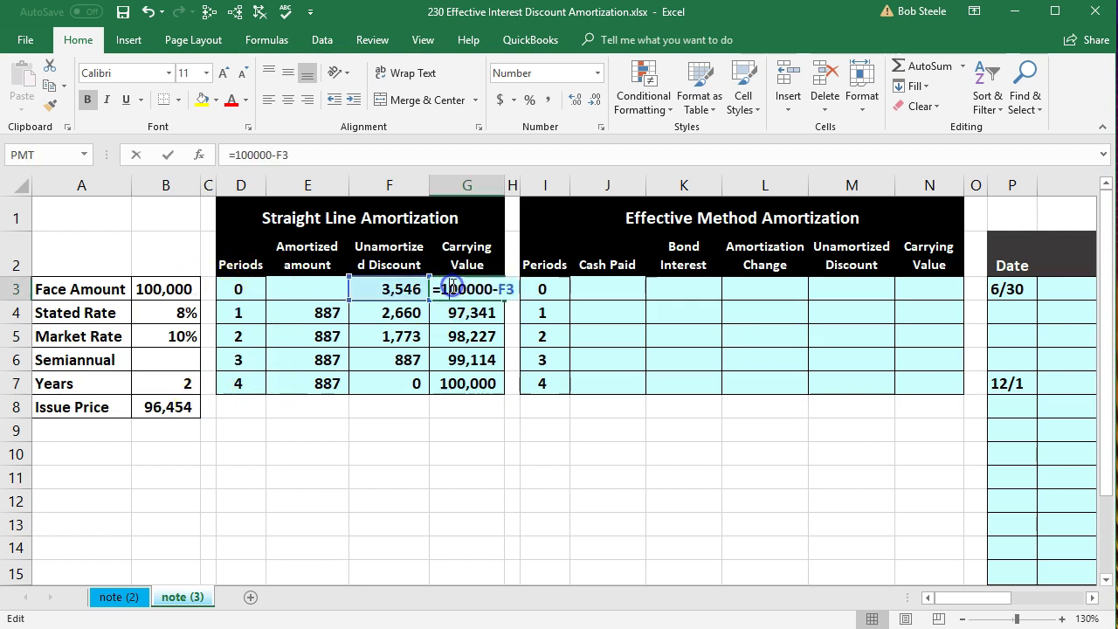
key("Return")
left_click(407, 288)
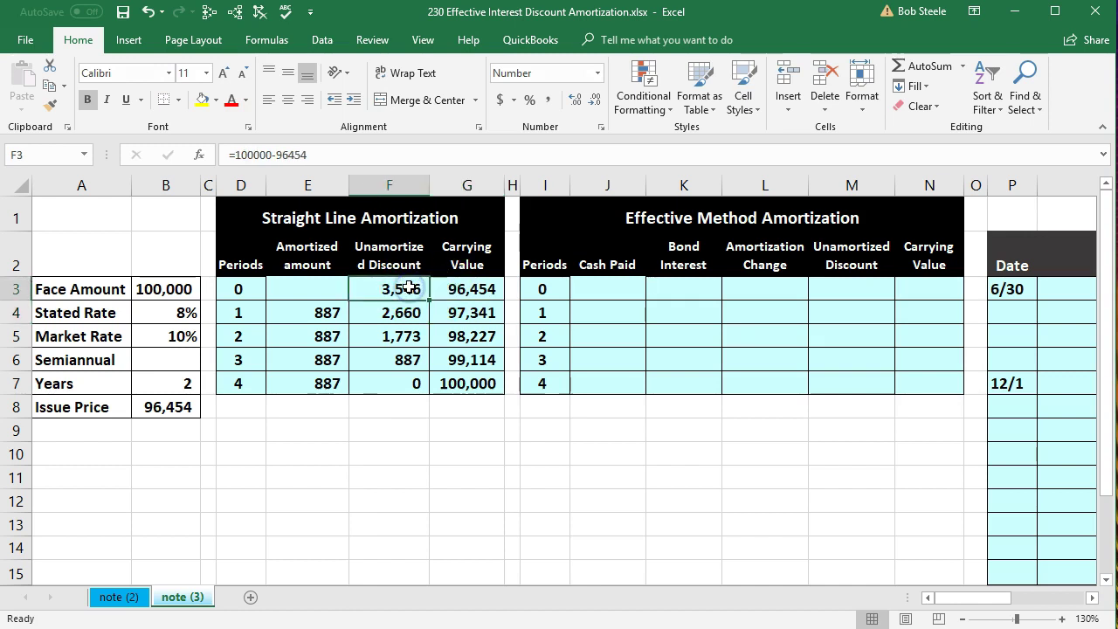
left_click(407, 289)
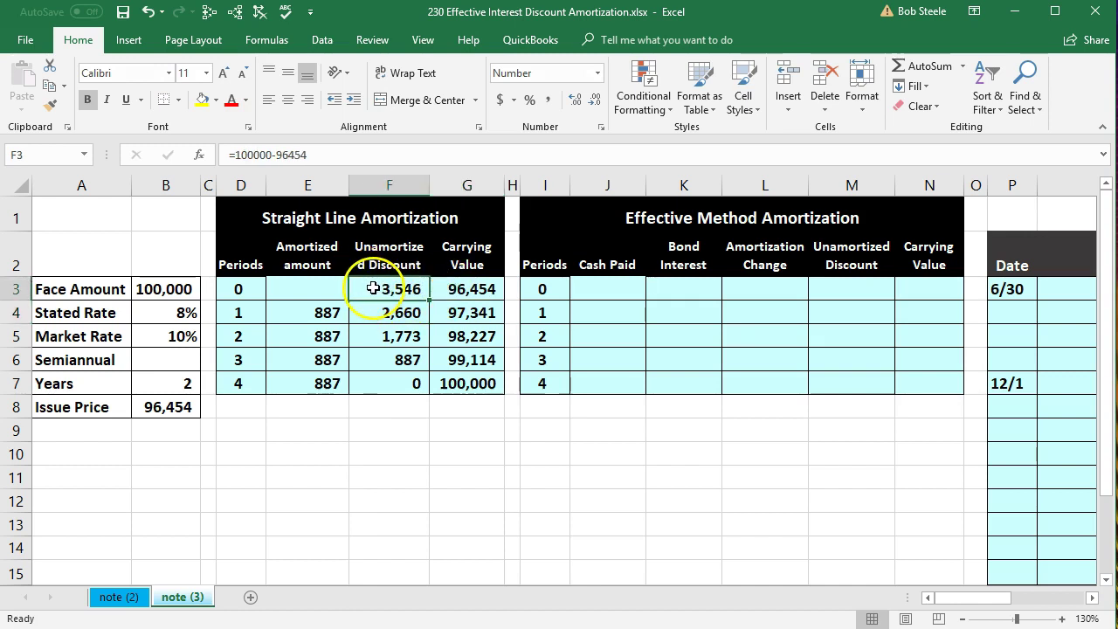
left_click(364, 295)
left_click(317, 310)
double_click(317, 310)
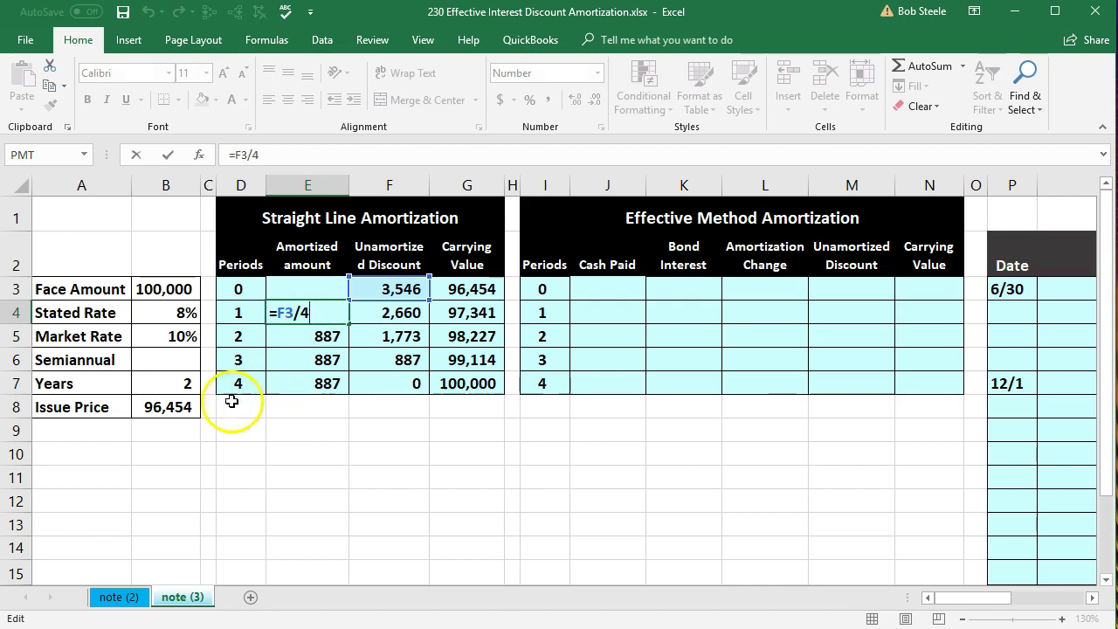
key("Return")
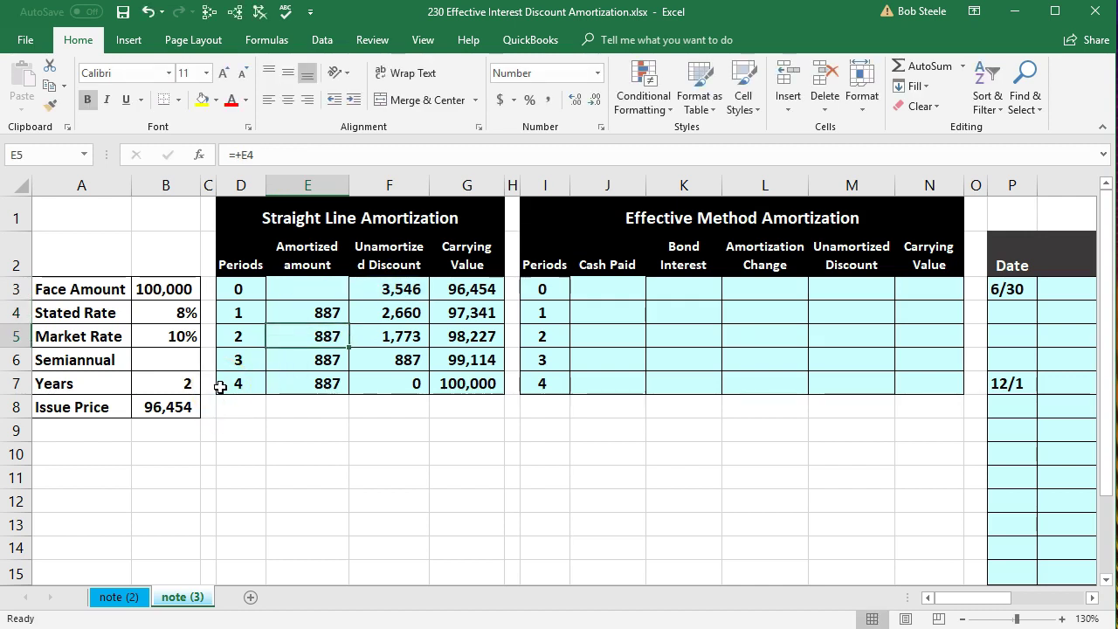
left_click(281, 312)
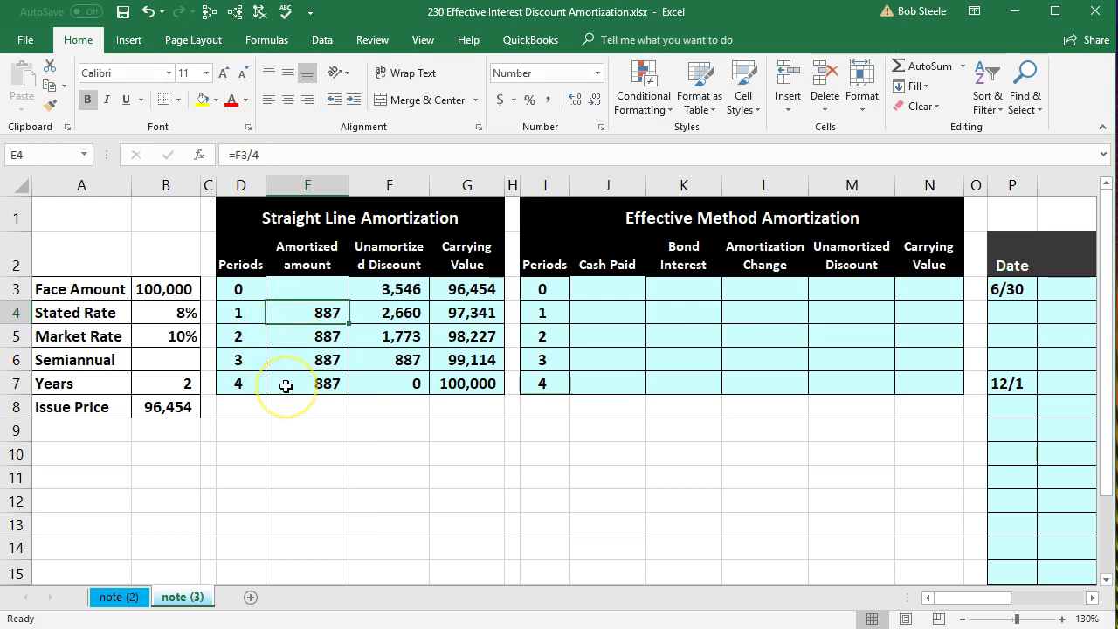
double_click(371, 311)
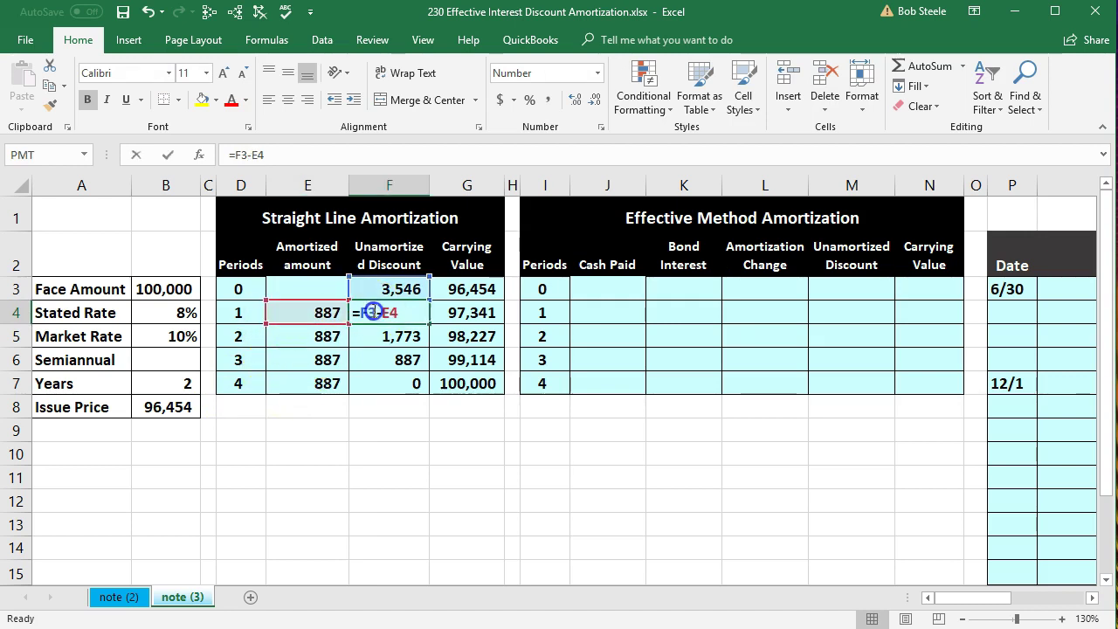
key("Return")
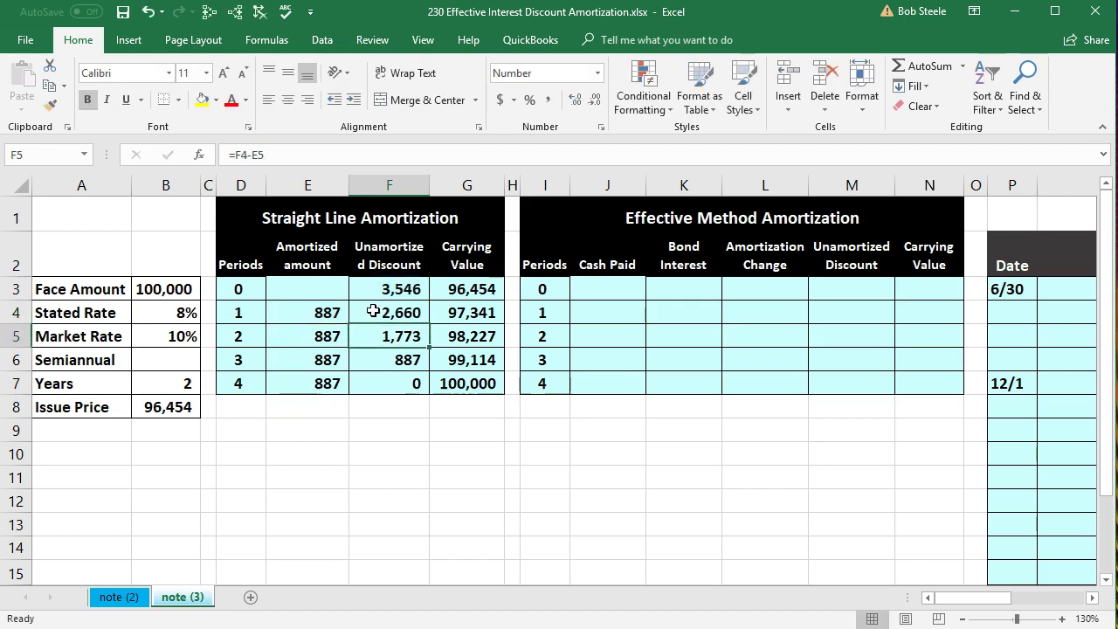
double_click(445, 314)
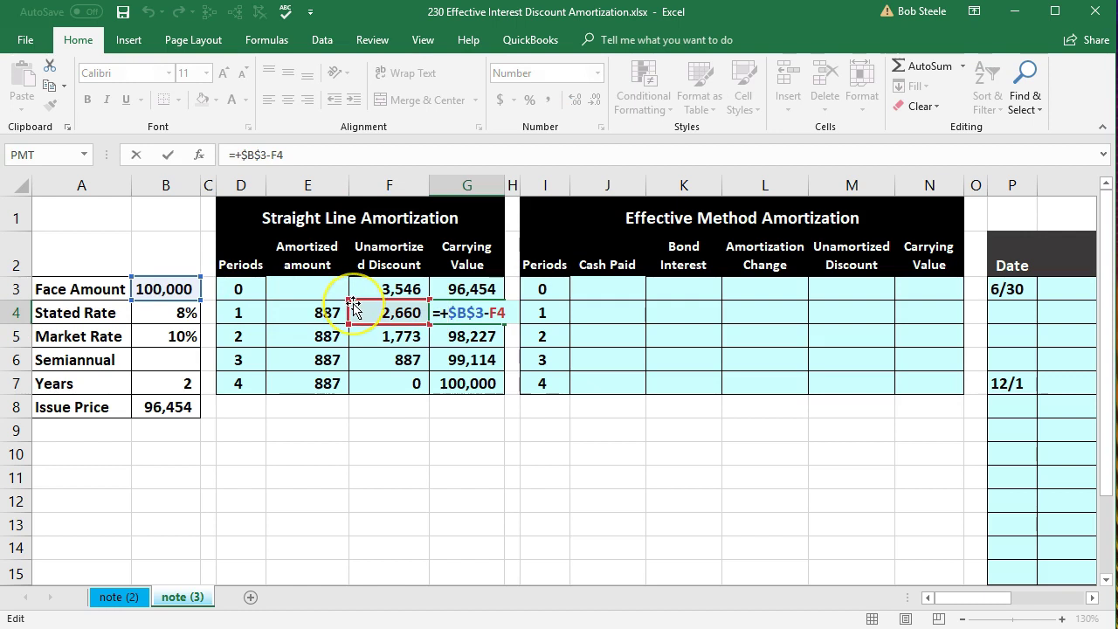
key("Return")
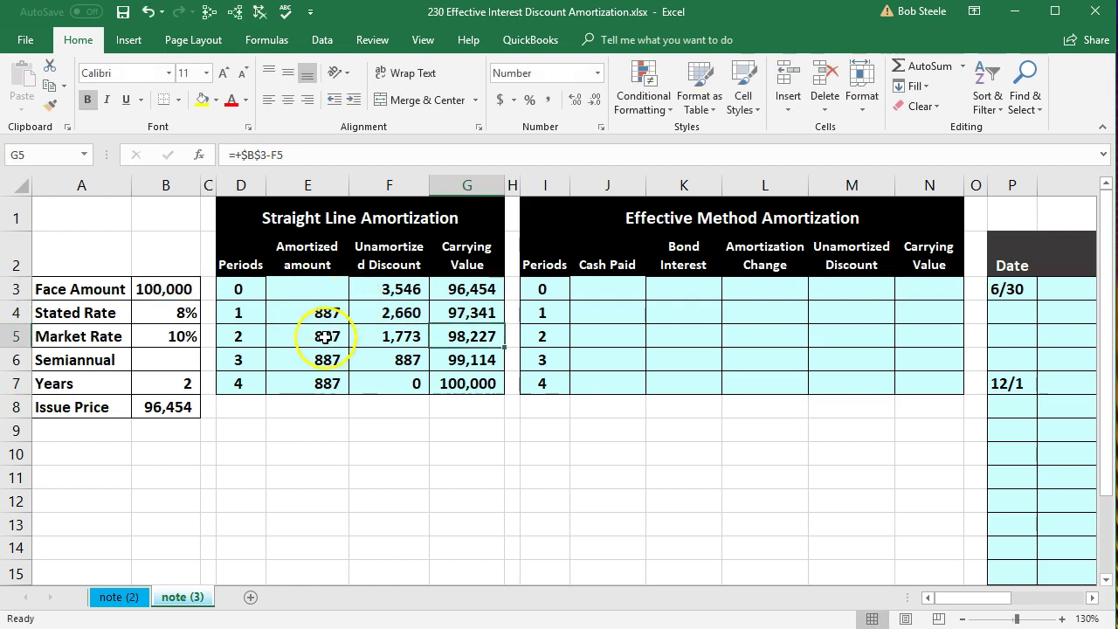
Verify the period 2 and final-period unamortized discount and carrying value formulas fill down to 100,000.
left_click(325, 337)
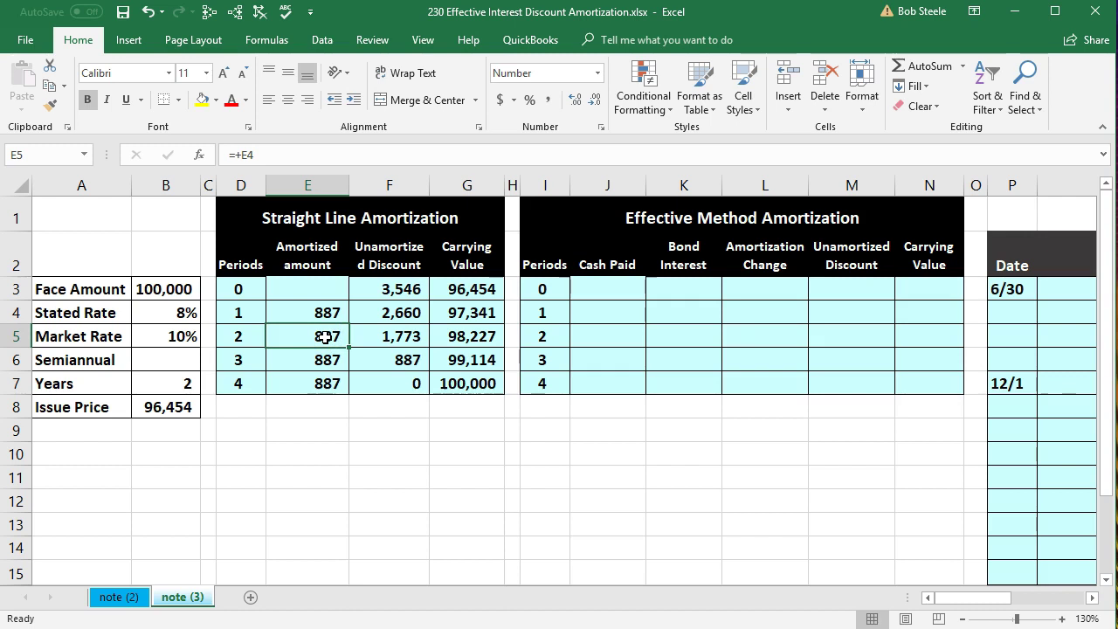
double_click(390, 335)
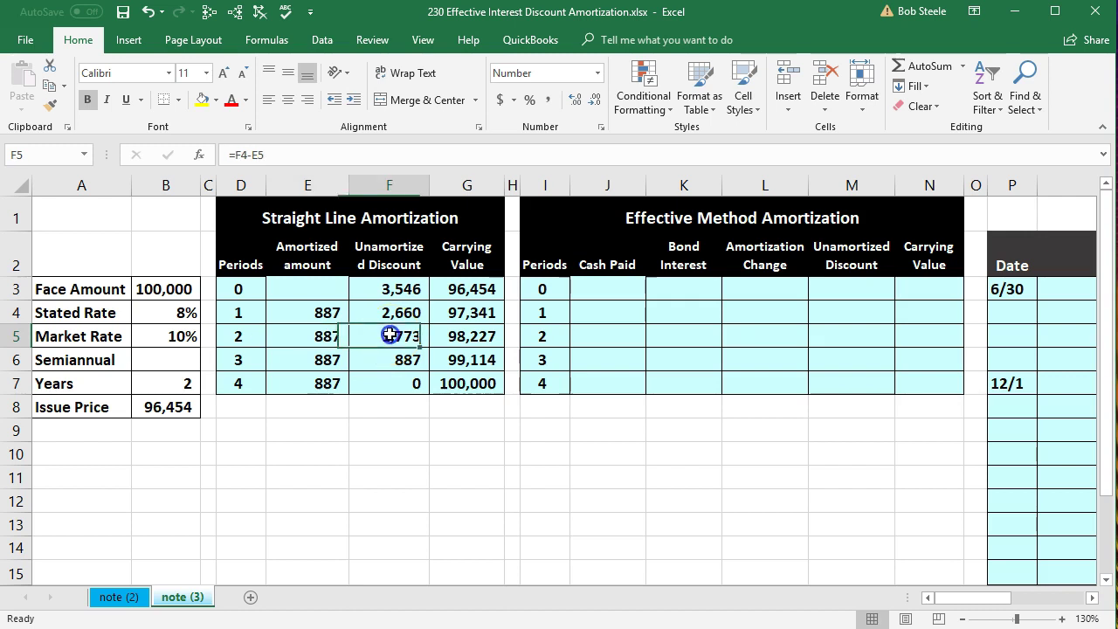
key("Escape")
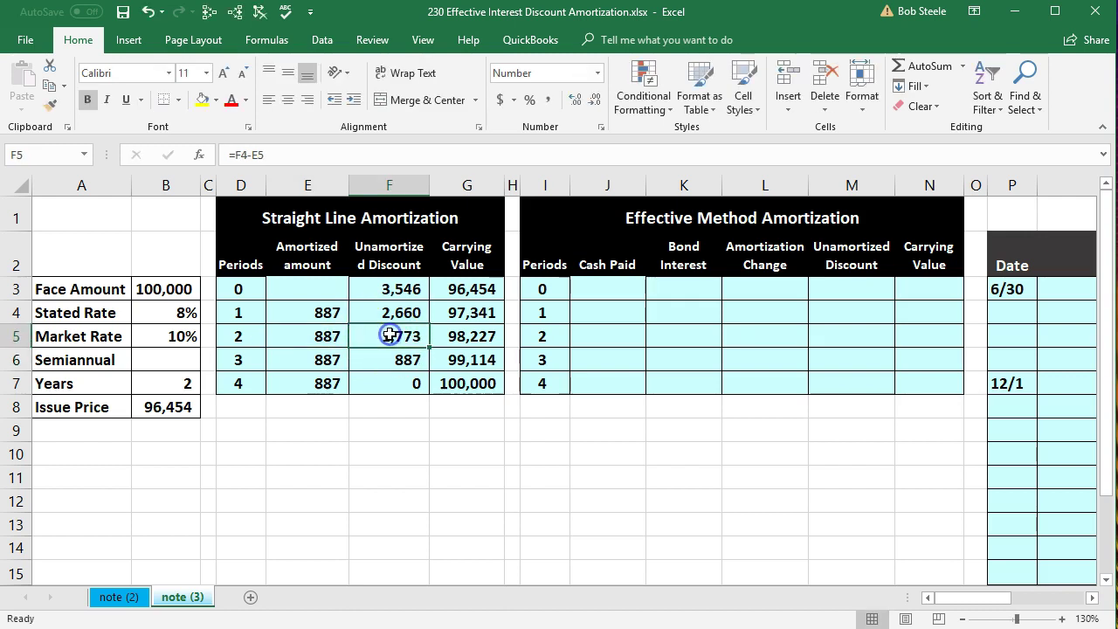
double_click(472, 337)
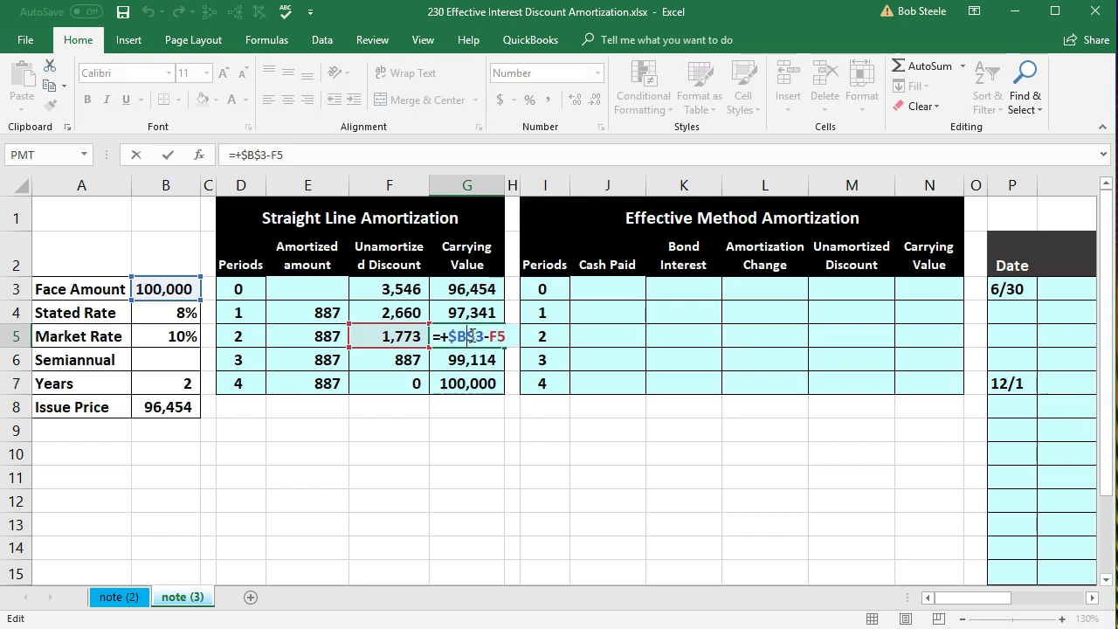
key("Return")
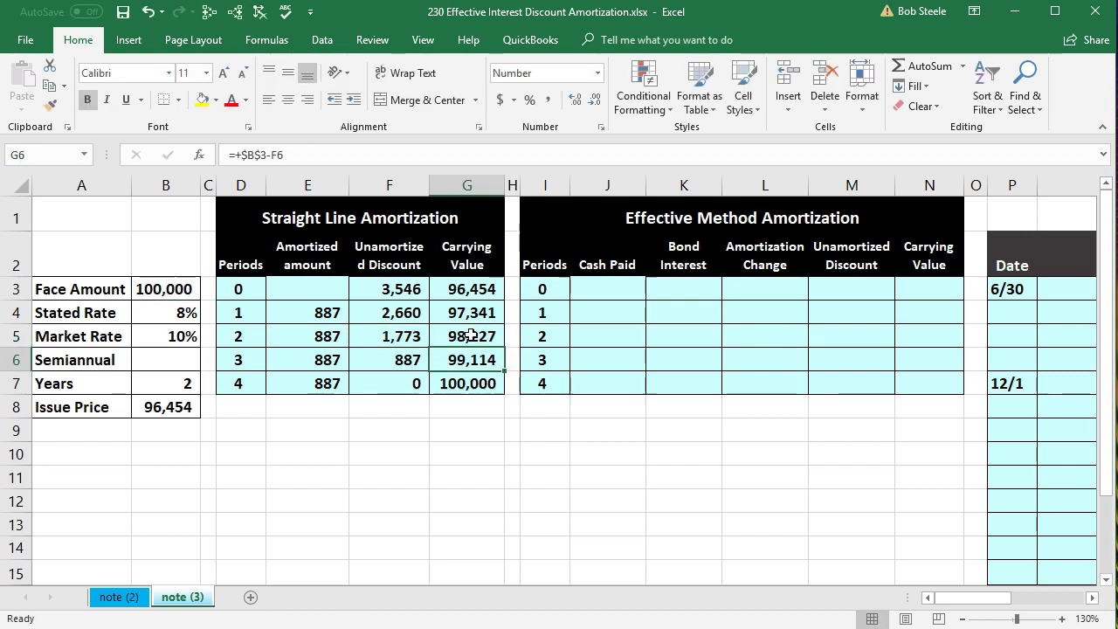
left_click(452, 340)
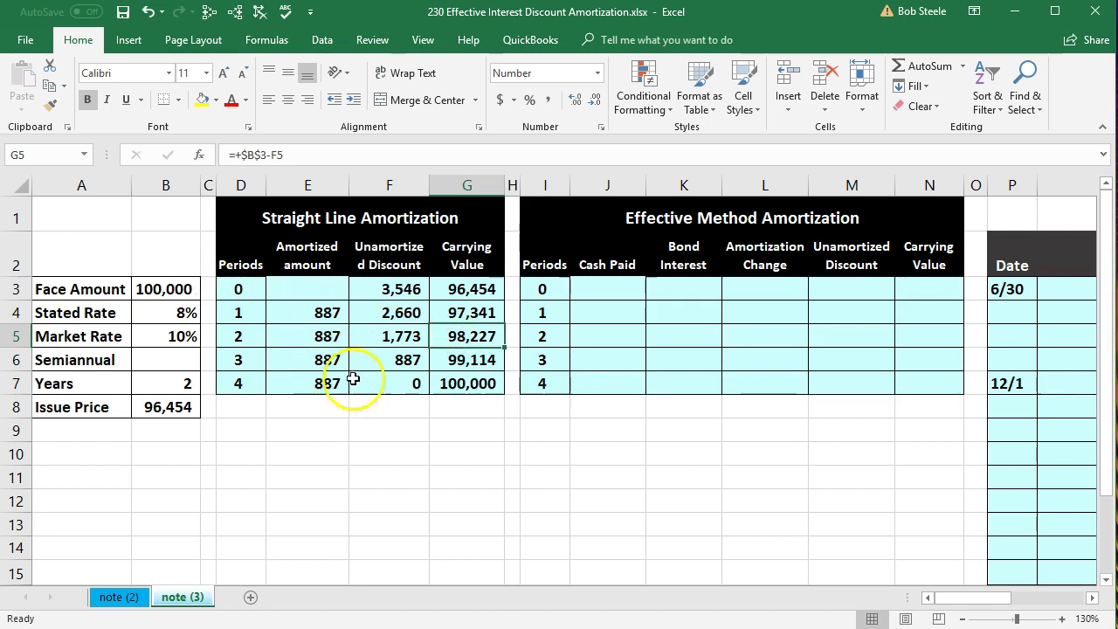
left_click(388, 384)
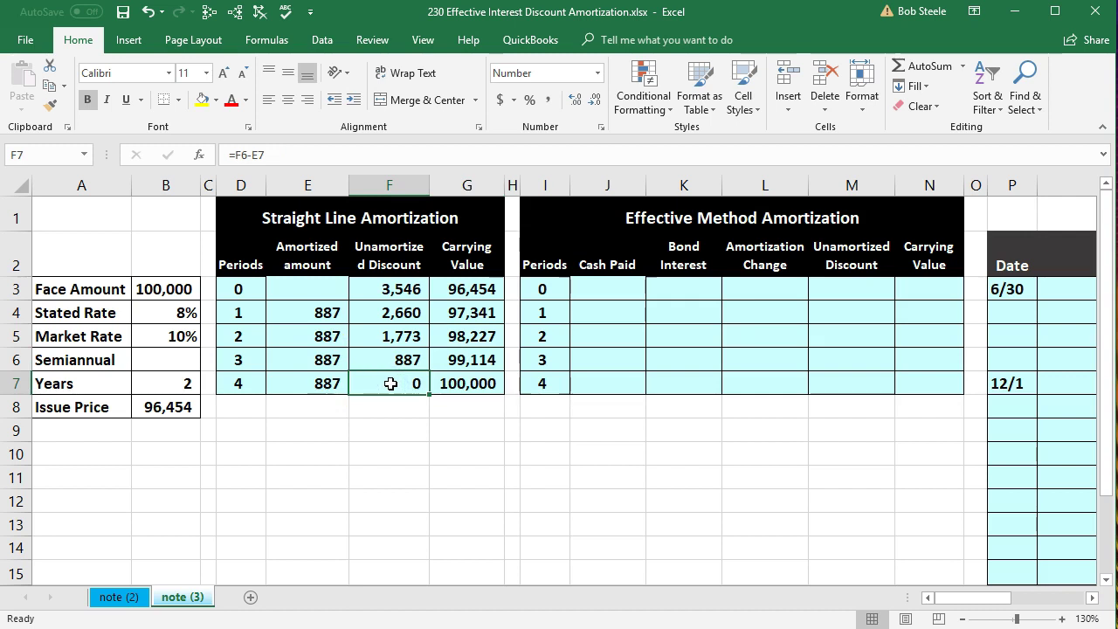
left_click(464, 386)
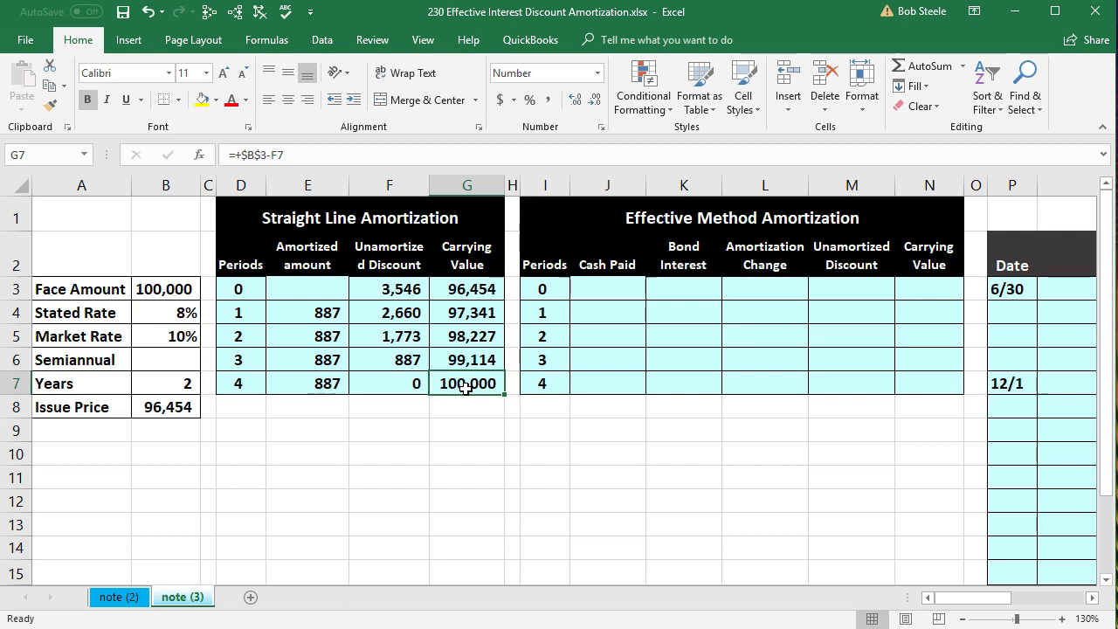
left_click(606, 291)
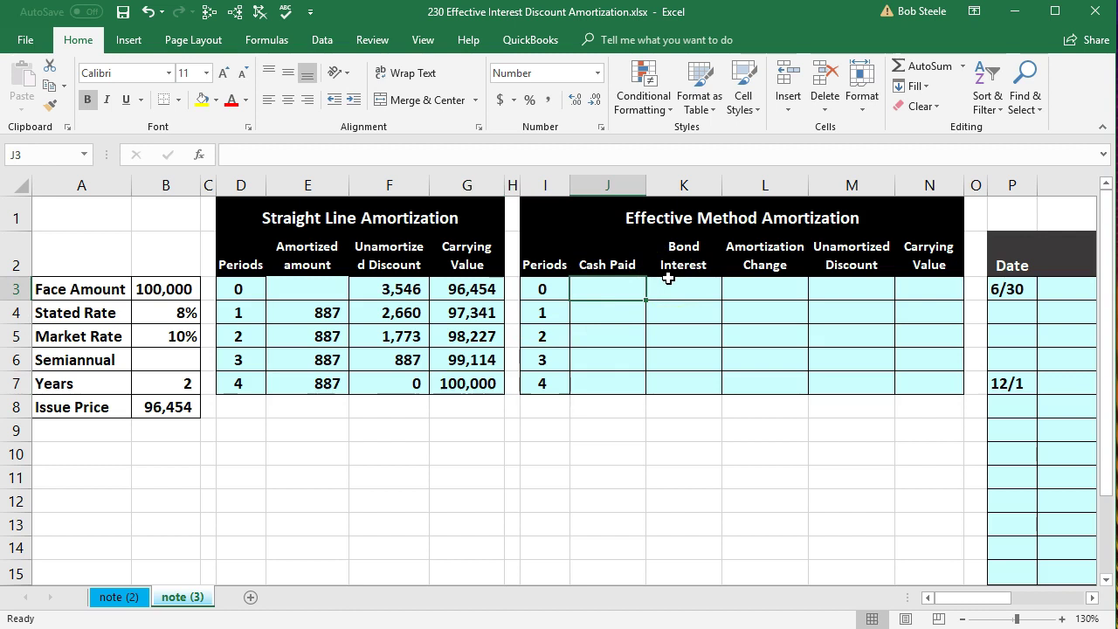
Enter =B3-B8 in M3 for a period 0 unamortized discount of 3,546.
left_click(915, 294)
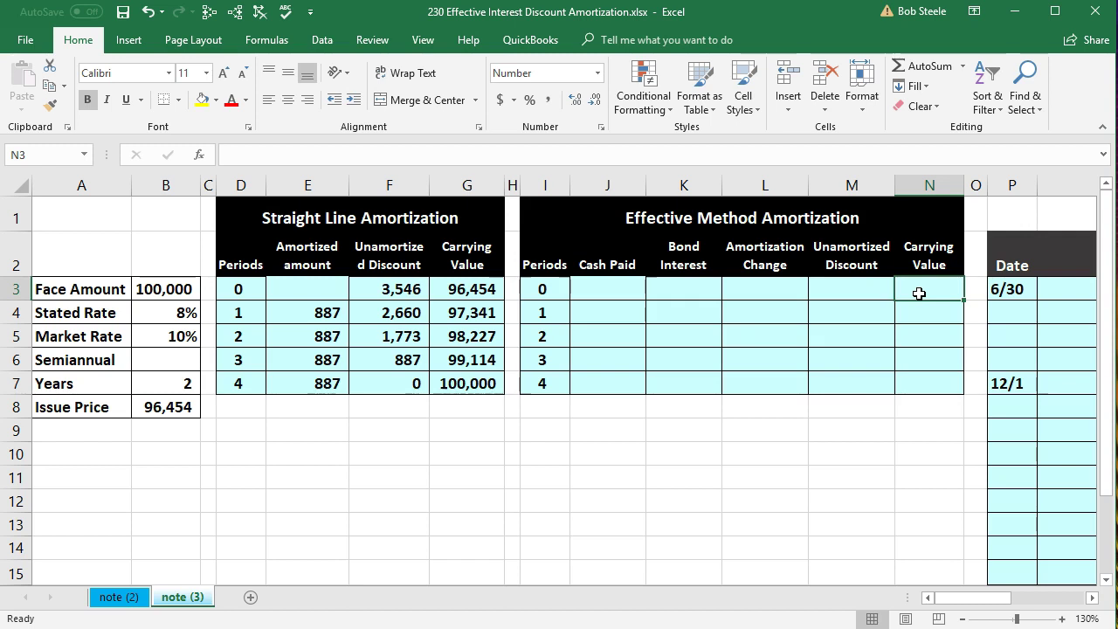
left_click(848, 290)
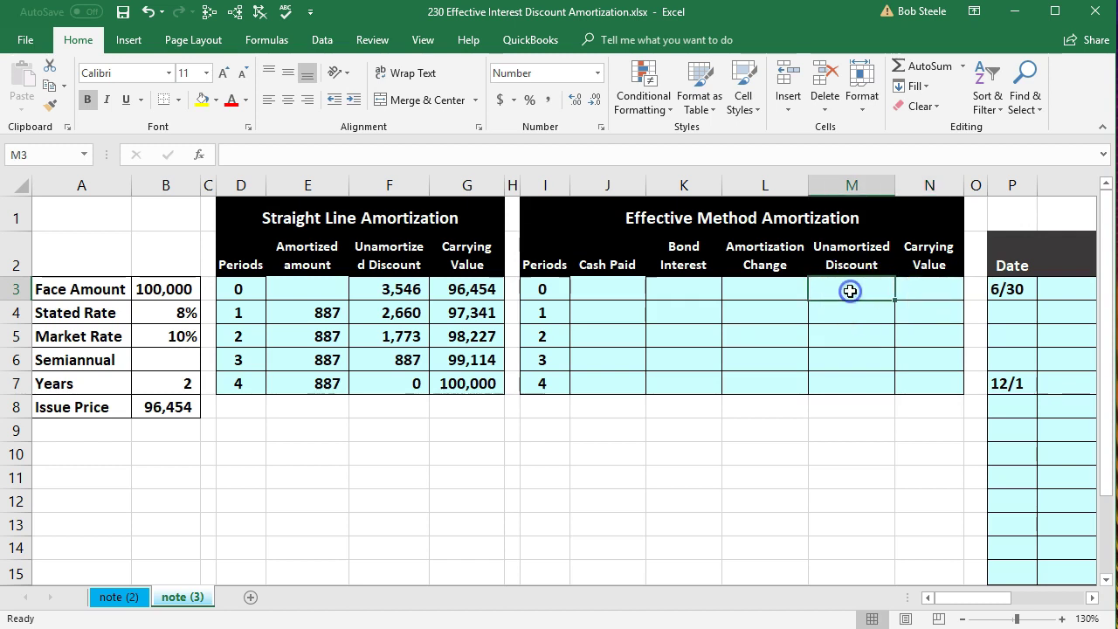
type("=")
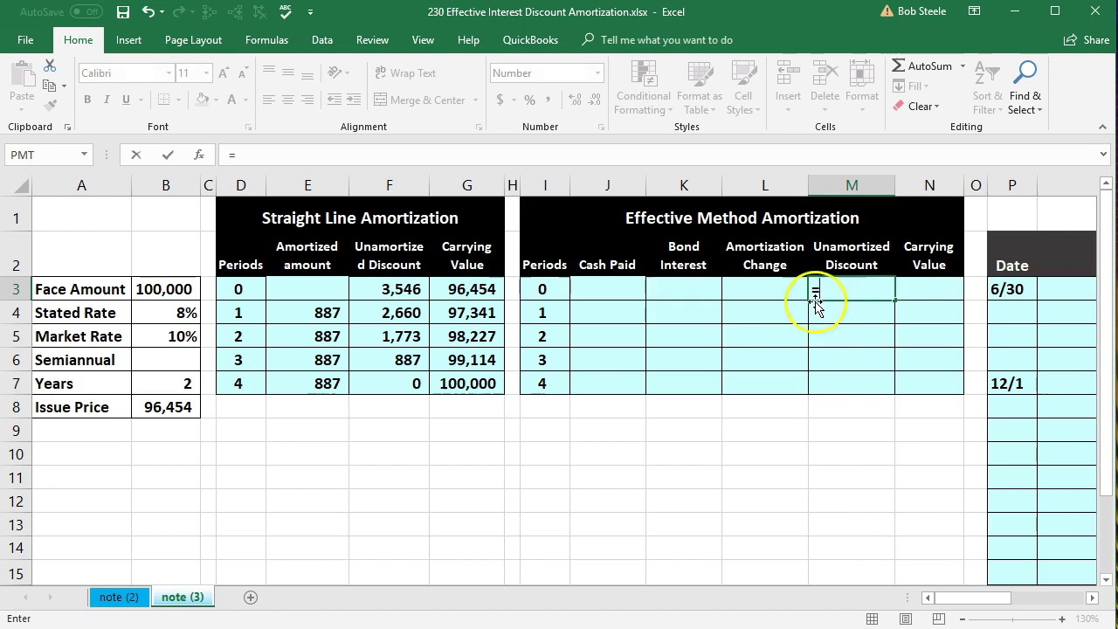
left_click(160, 293)
type("-")
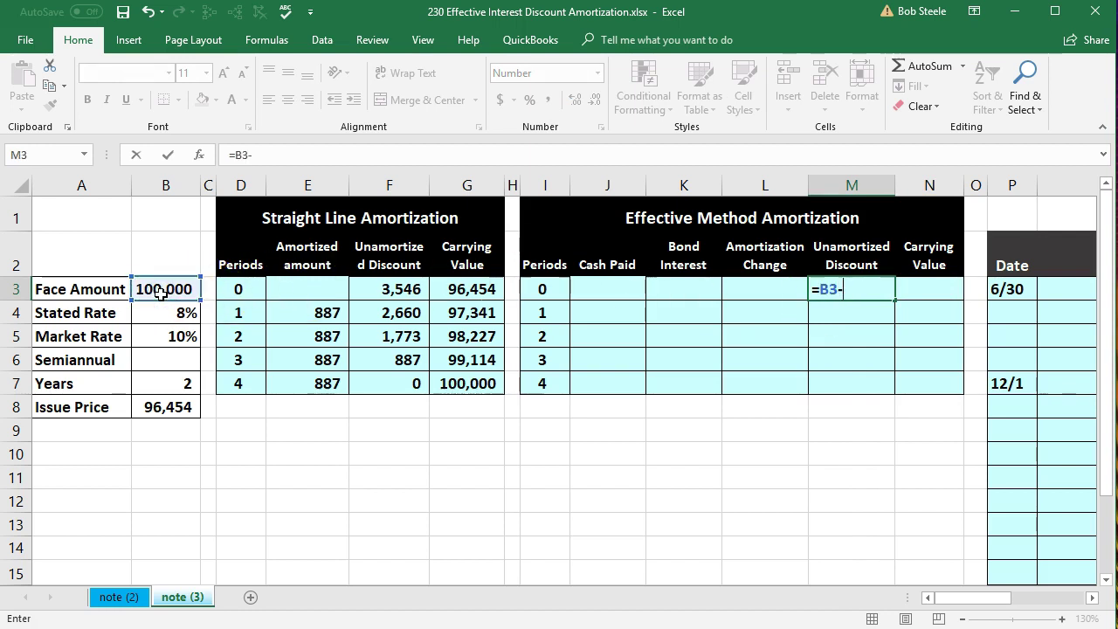
left_click(166, 406)
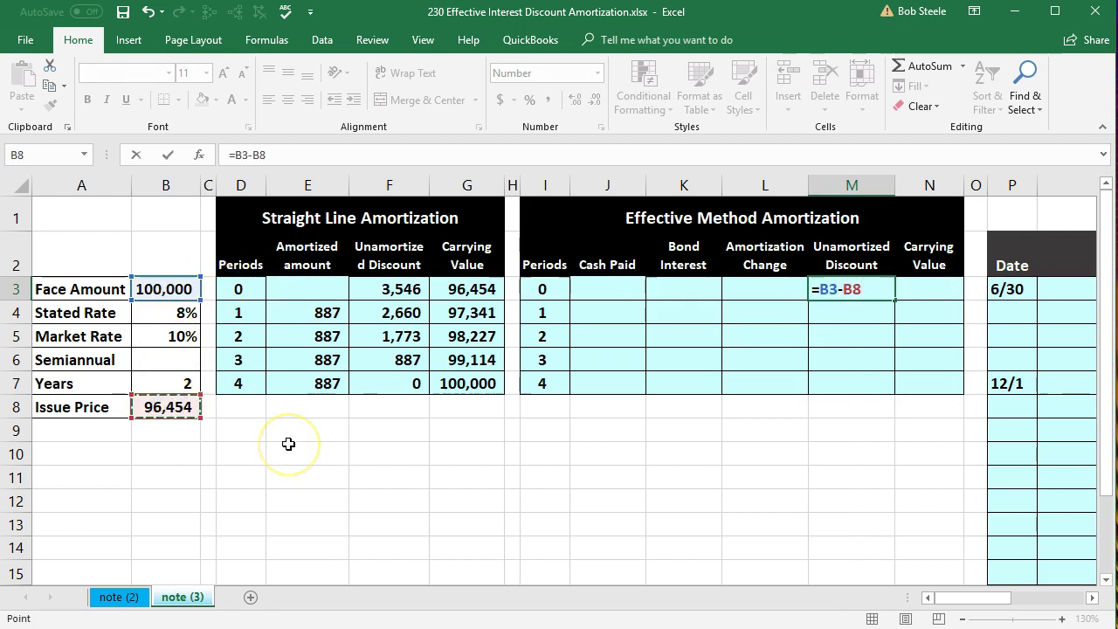
key("Return")
Enter =B3-M3 in N3 for a period 0 carrying value of 96,454.
left_click(945, 288)
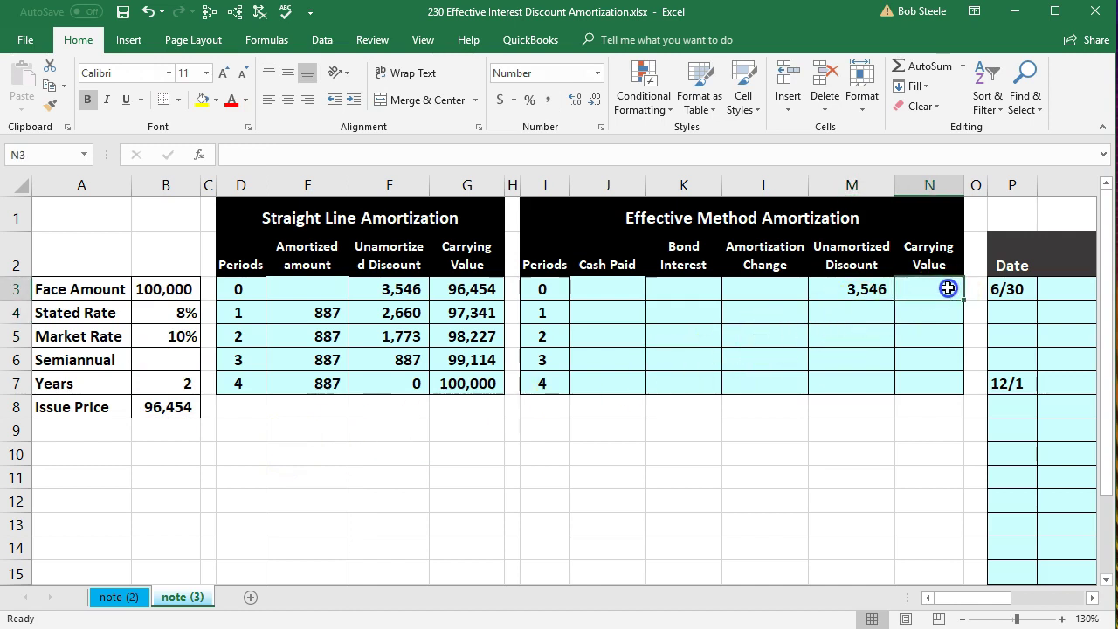
type("=")
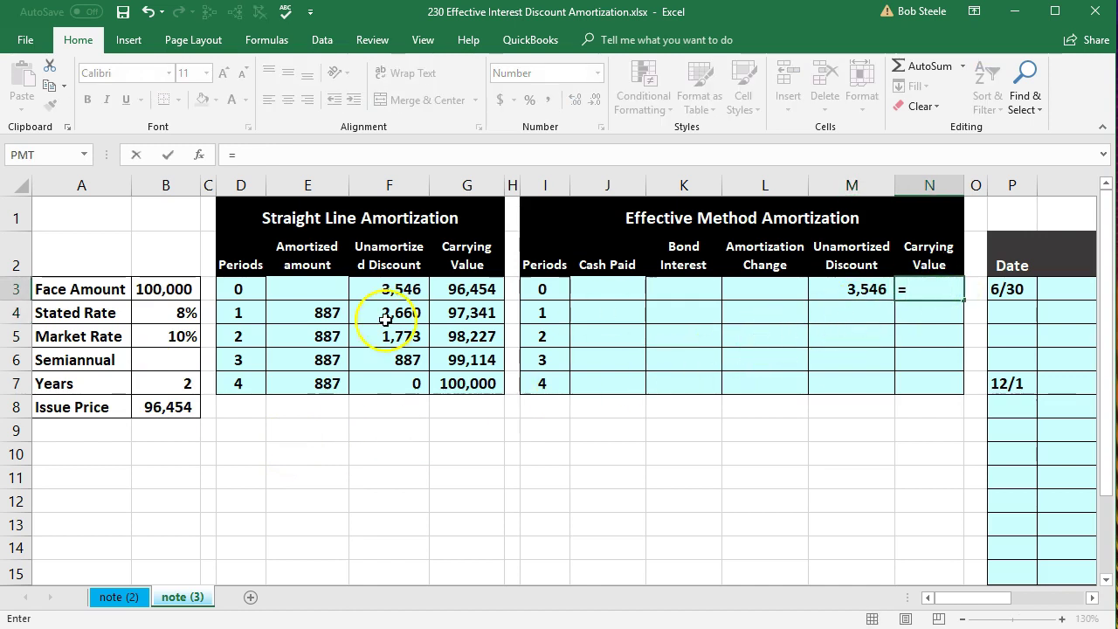
left_click(179, 288)
type("-")
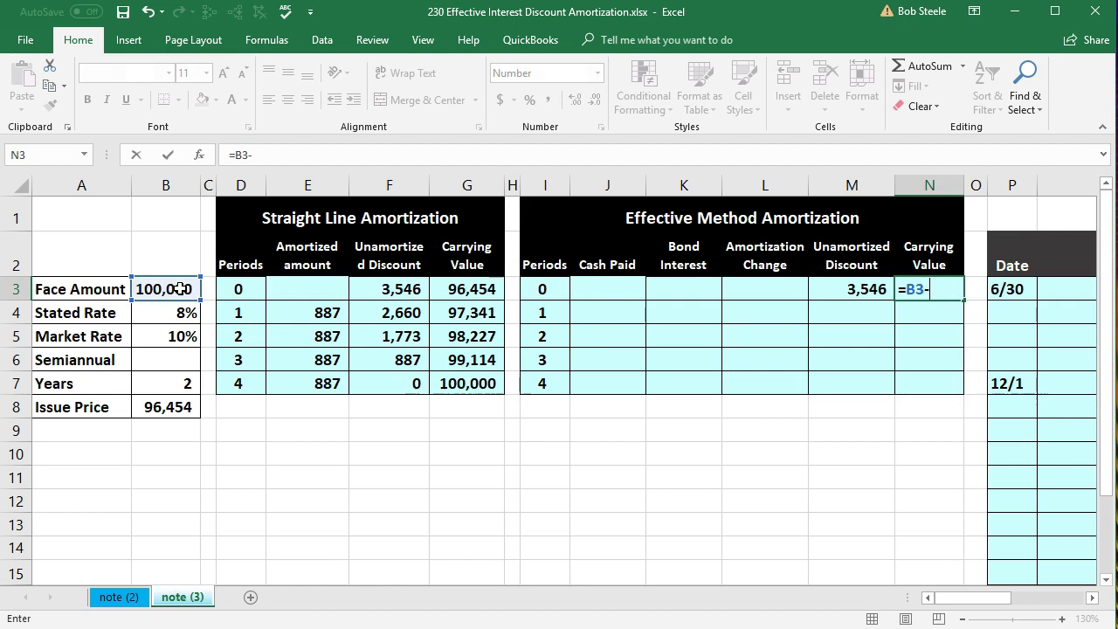
left_click(825, 286)
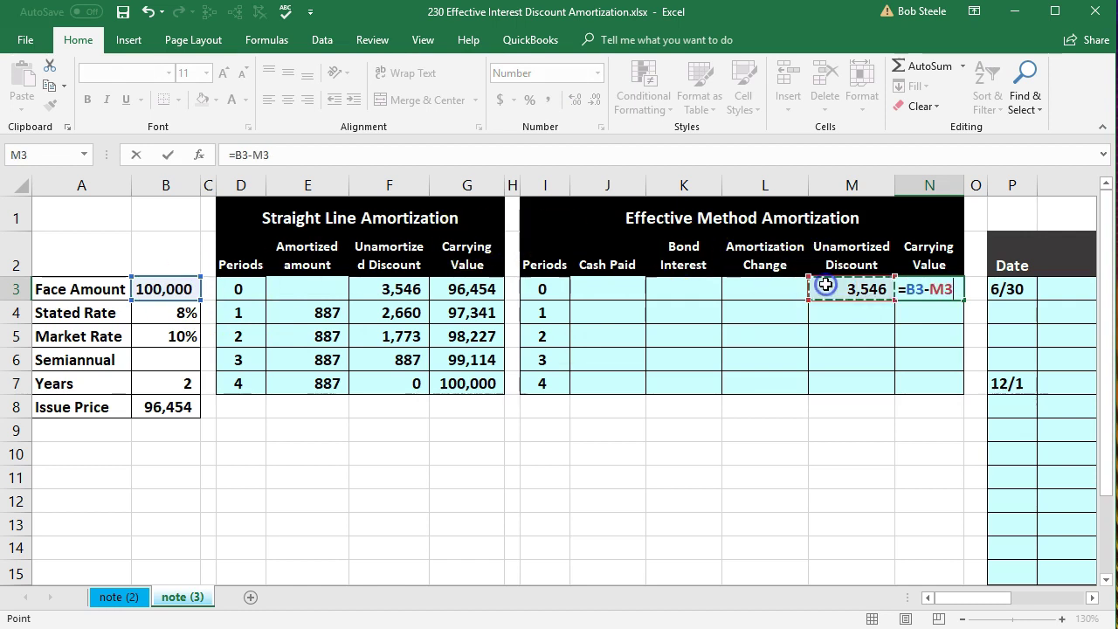
key("Return")
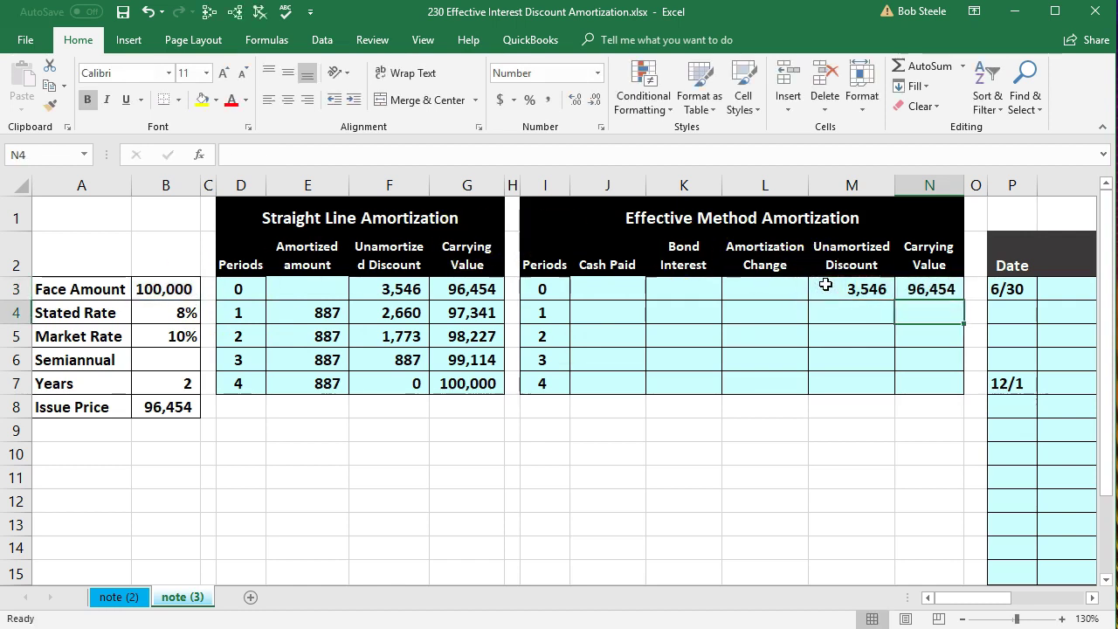
left_click(616, 305)
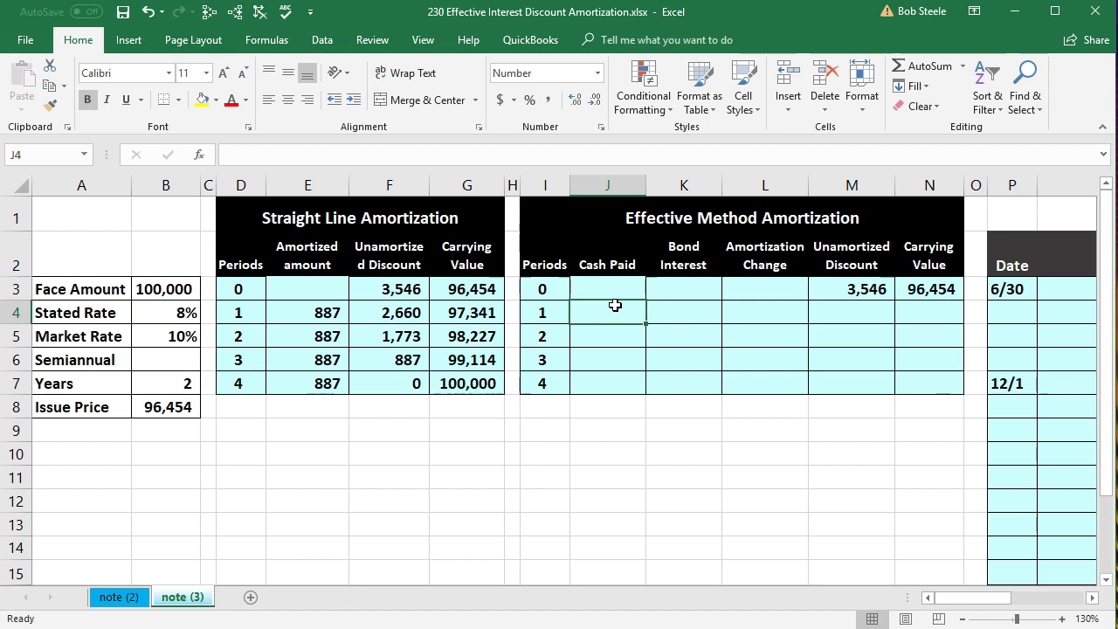
Compute 100000 × .08 ÷ 2 = 4,000 in Windows Calculator.
key("XF86Calculator")
type("1000000")
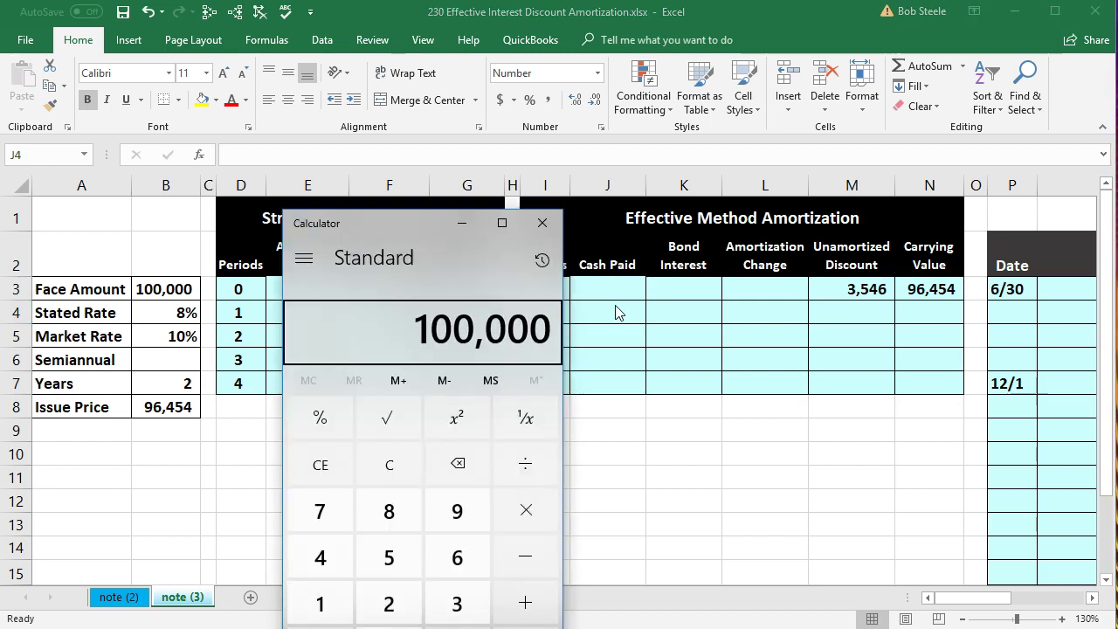
type("*")
type(".08")
key("Return")
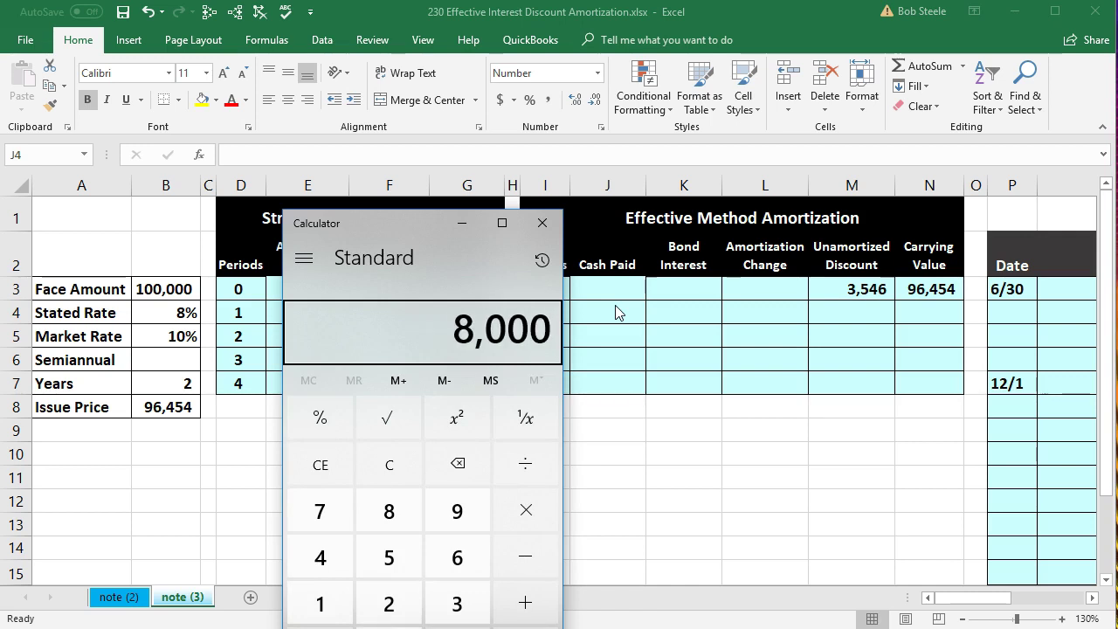
left_click(588, 343)
type("/2")
key("Return")
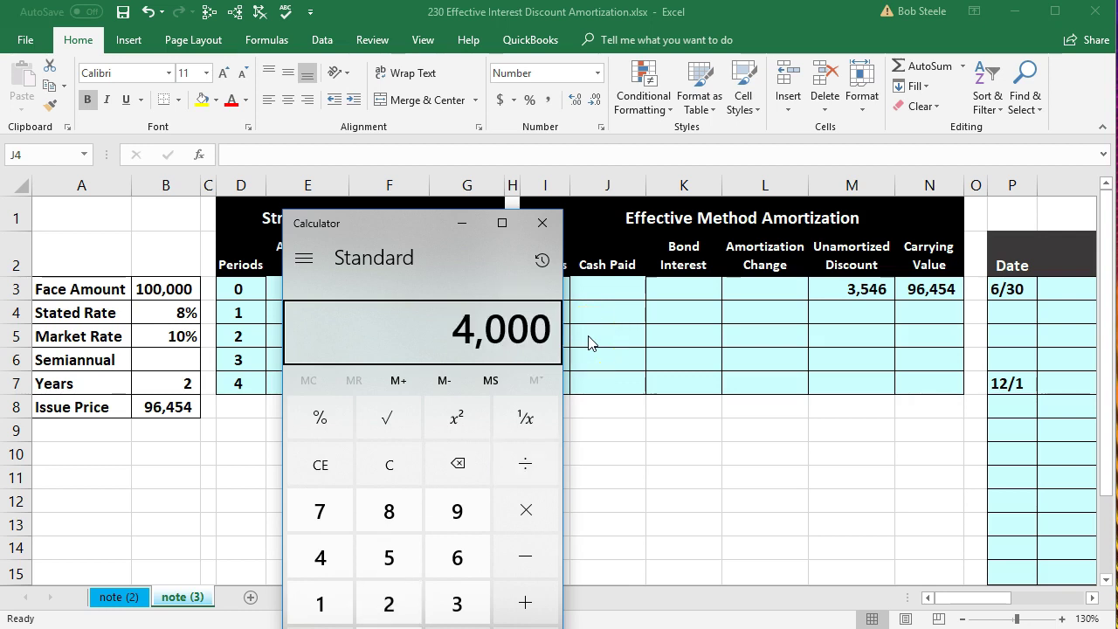
left_click(662, 369)
Enter =100000*0.08/2 in J4 for period 1 cash paid of 4,000.
left_click(622, 314)
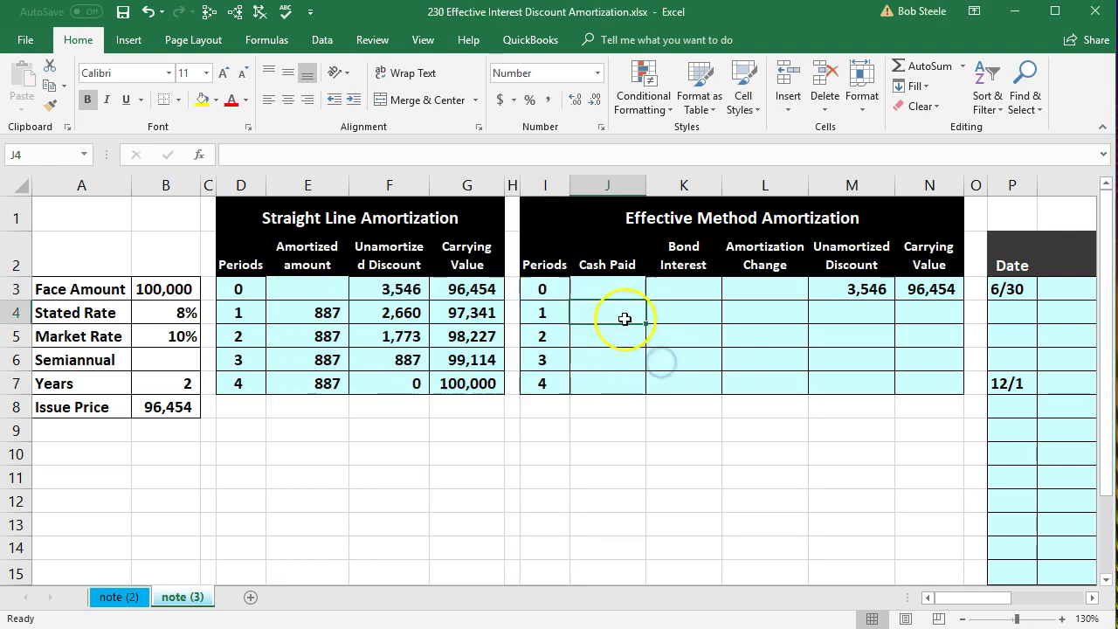
type("=")
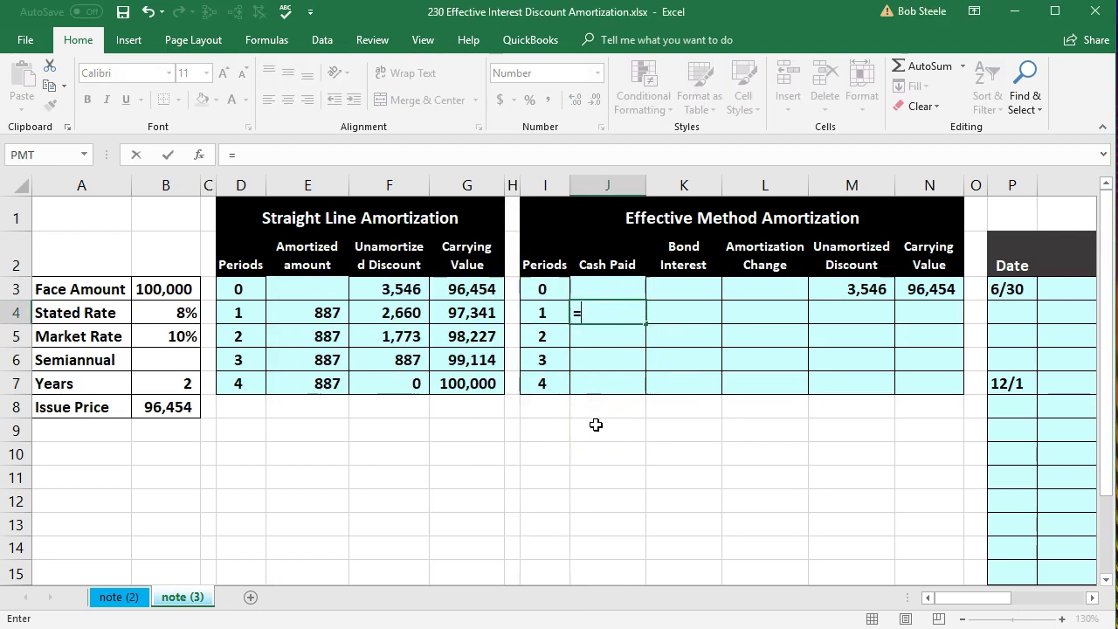
type("100")
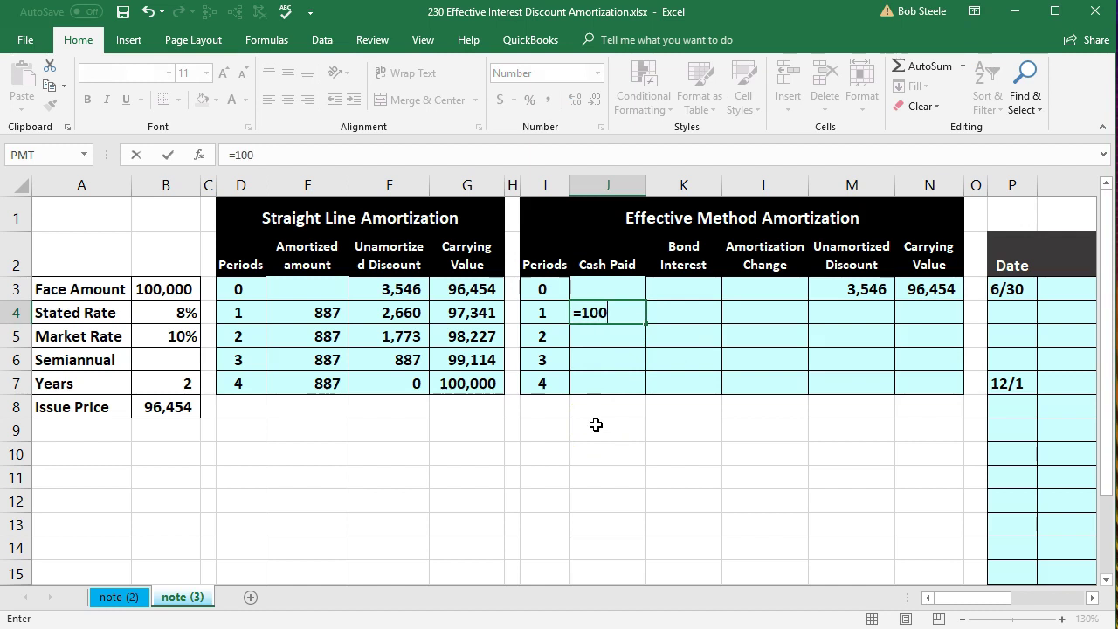
type("000*0.08/2")
key("Return")
key("Up")
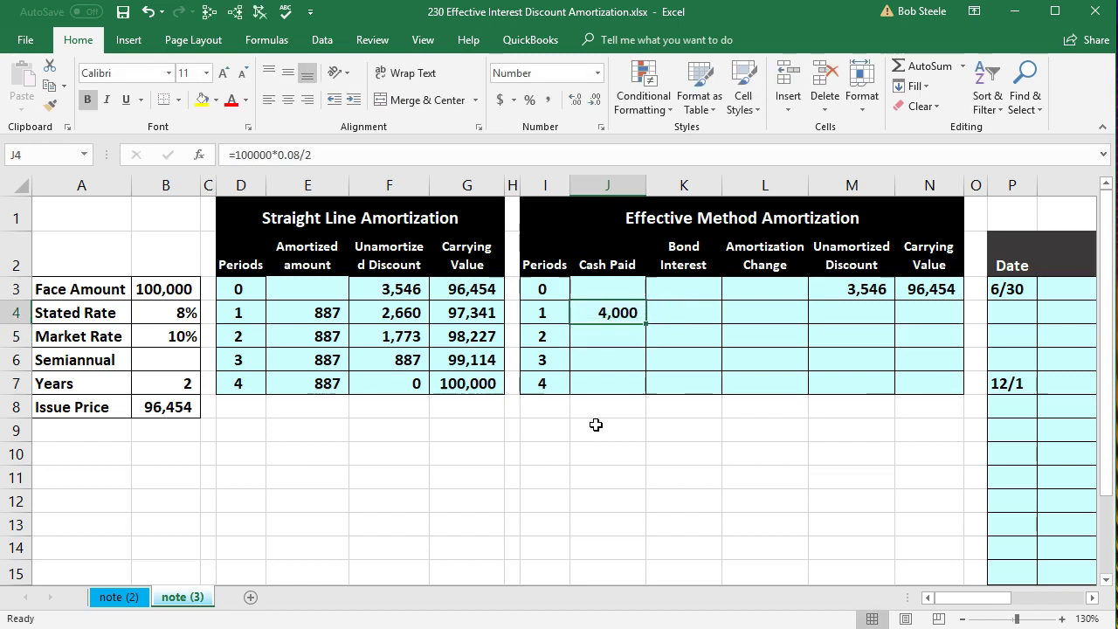
key("Right")
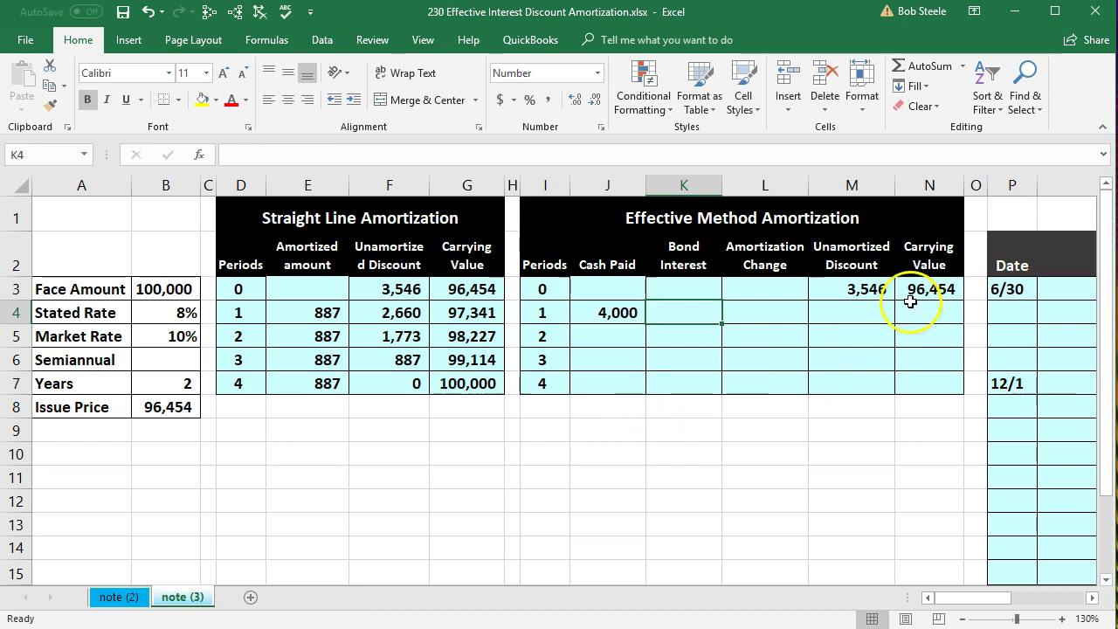
Enter the K4 bond interest formula =N3*B5/2 on the 96,454 carrying value.
type("=")
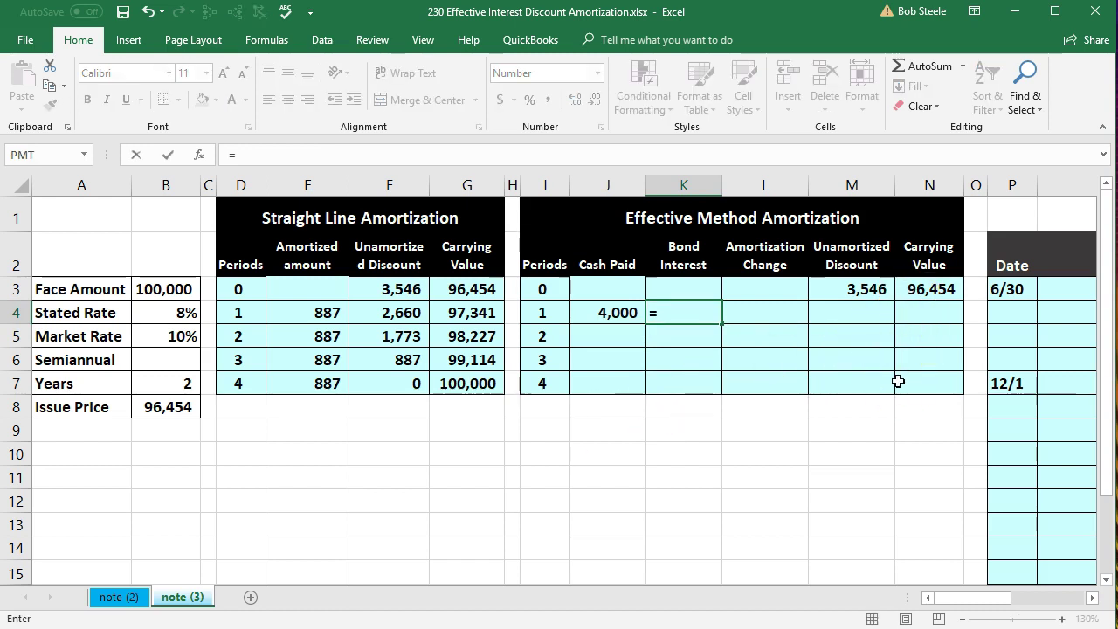
left_click(939, 292)
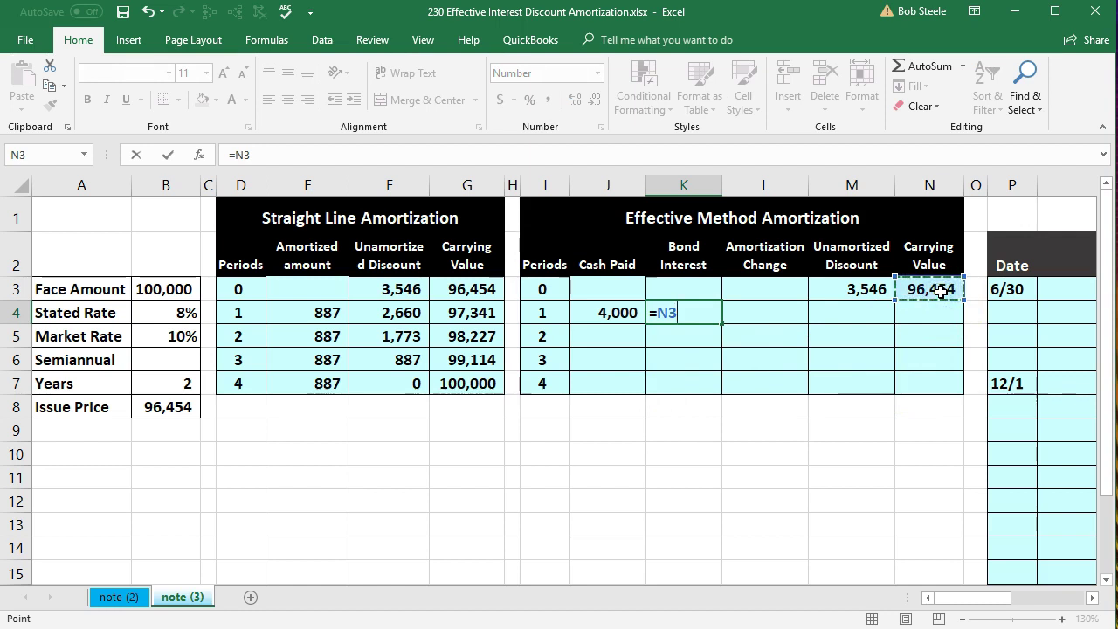
type("*")
left_click(177, 340)
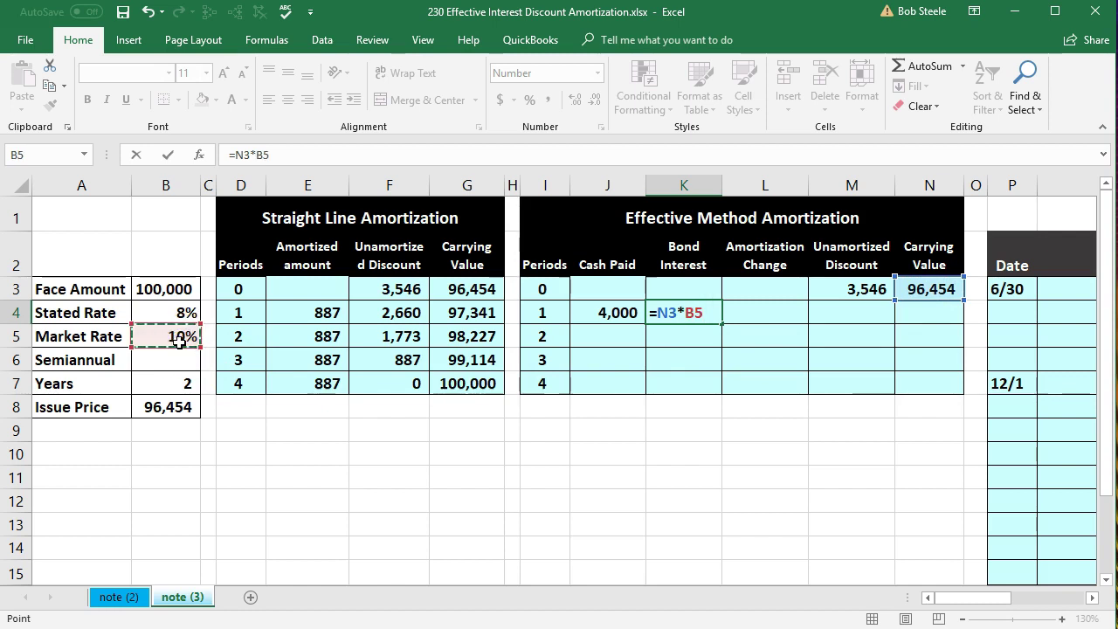
type("/2")
key("Return")
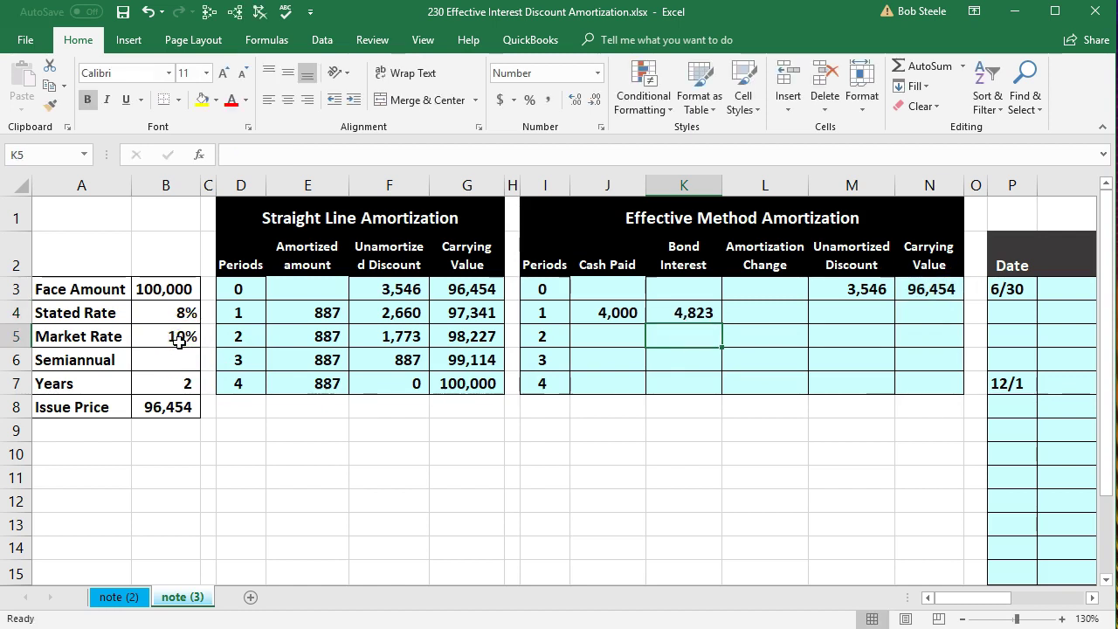
Verify 96454 × 0.1 ÷ 2 = 4,822.7 in Windows Calculator, then close it.
key("XF86Calculator")
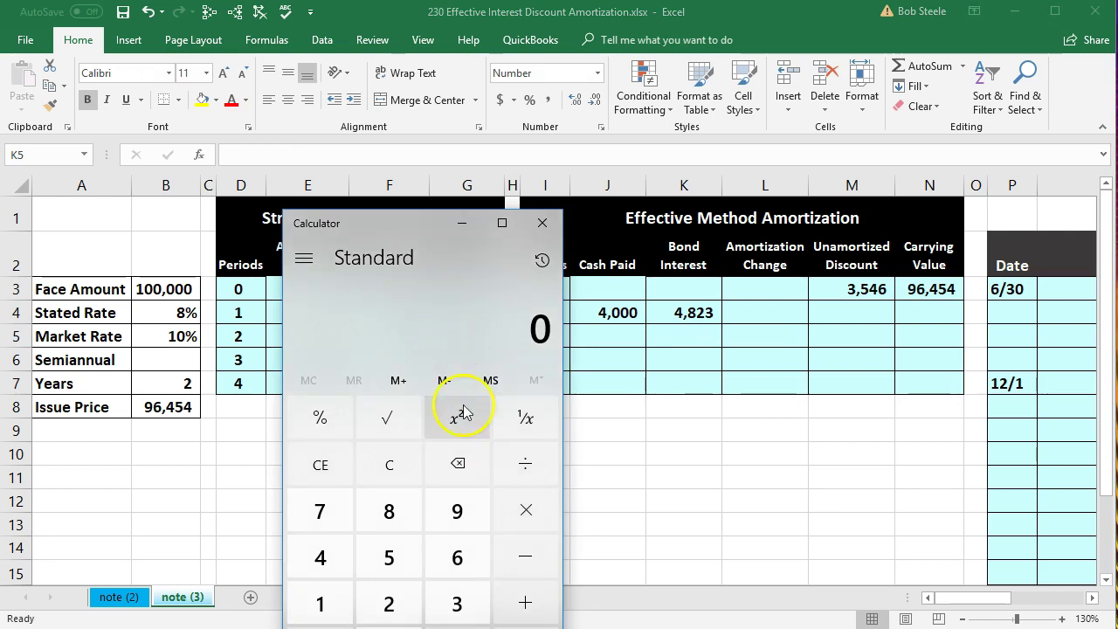
type("96454")
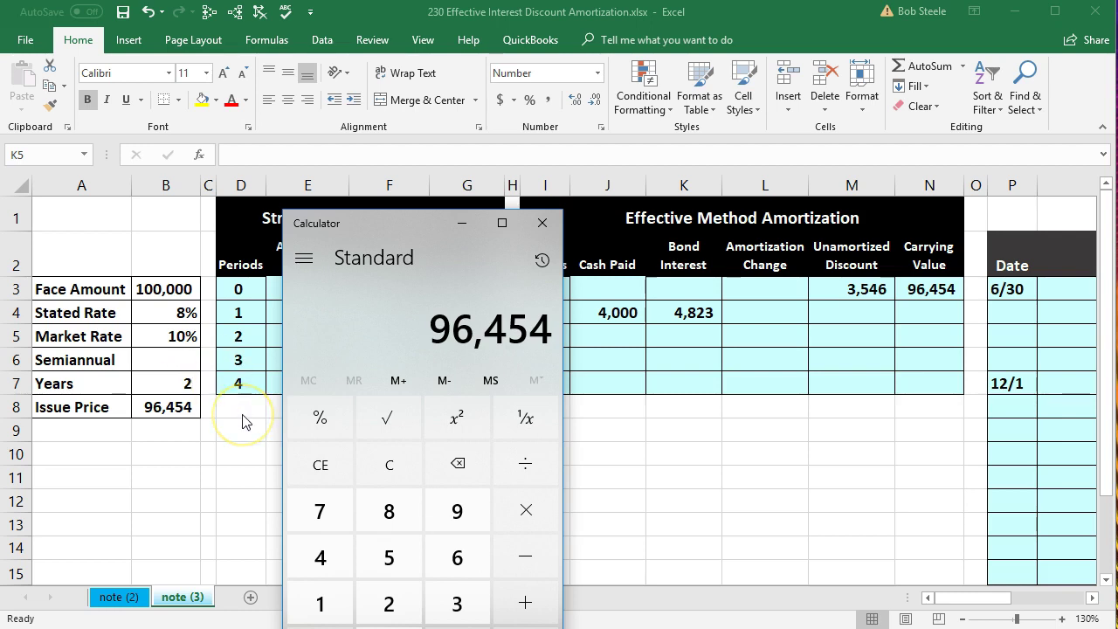
left_click(524, 511)
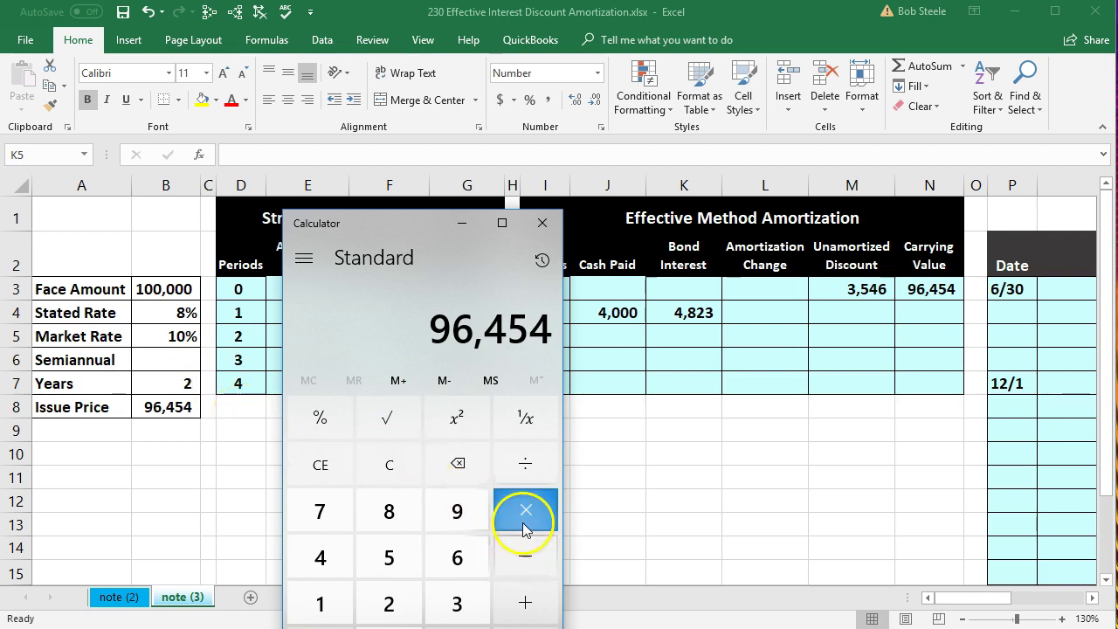
type("0.1")
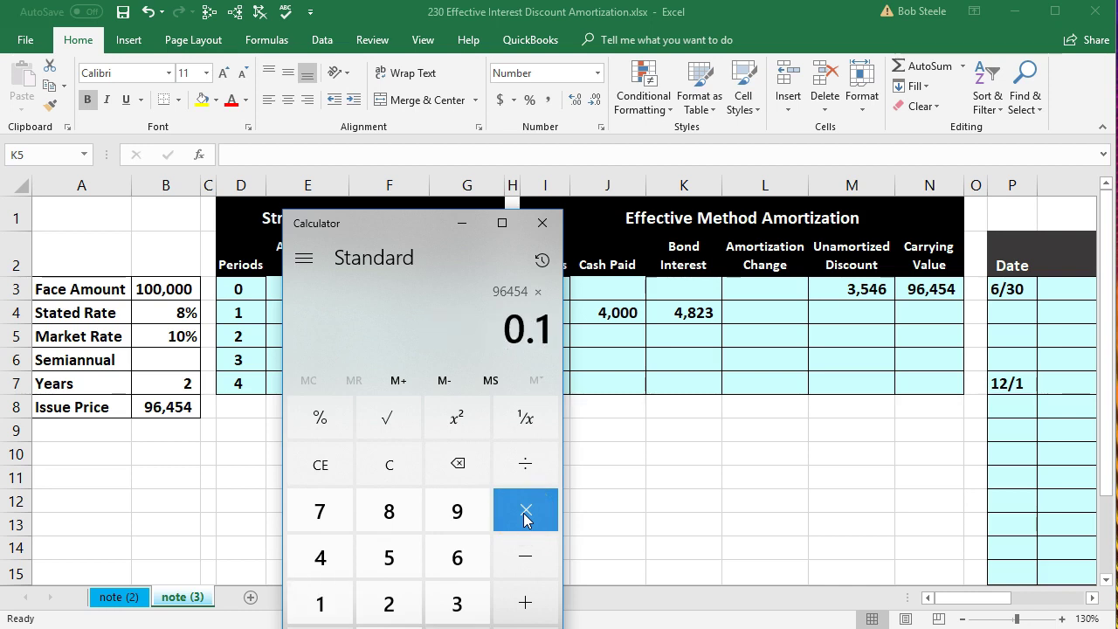
key("Return")
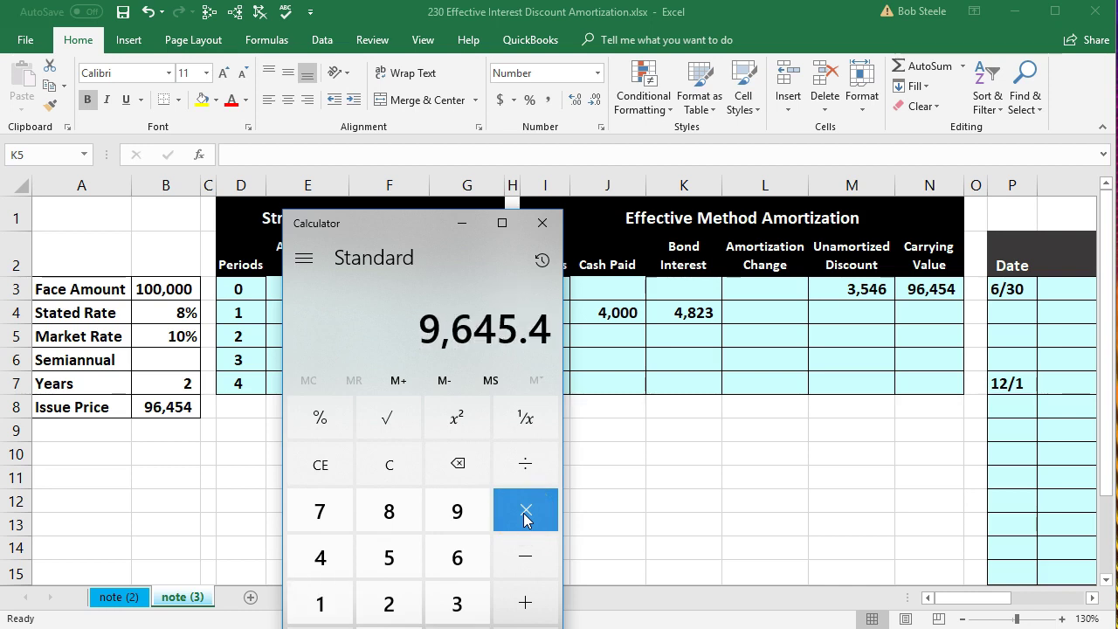
type("/2")
key("Return")
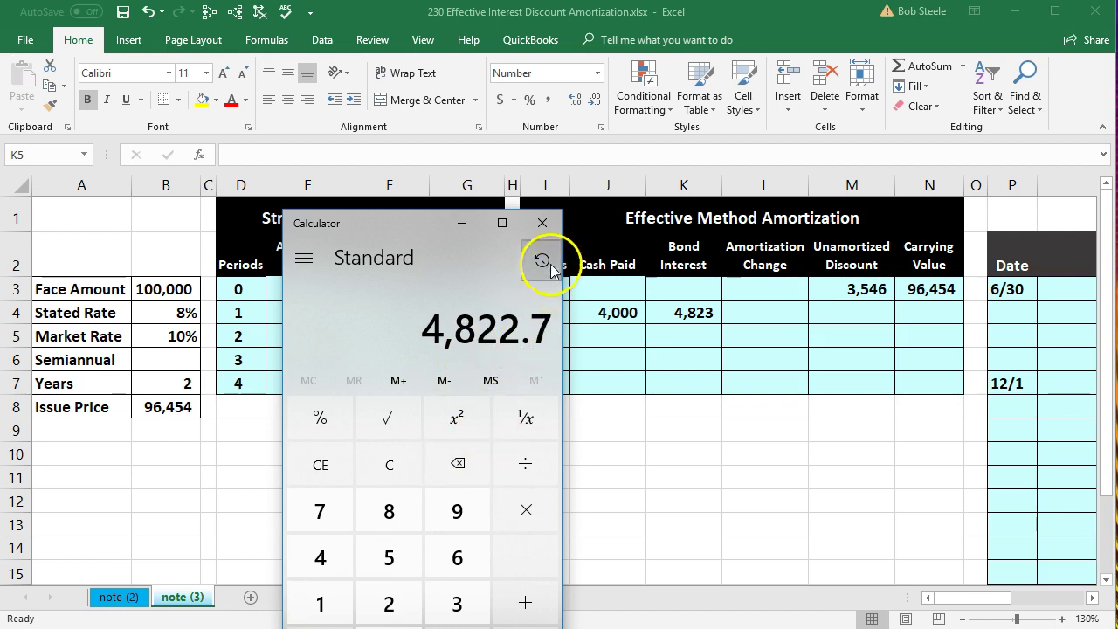
left_click(542, 224)
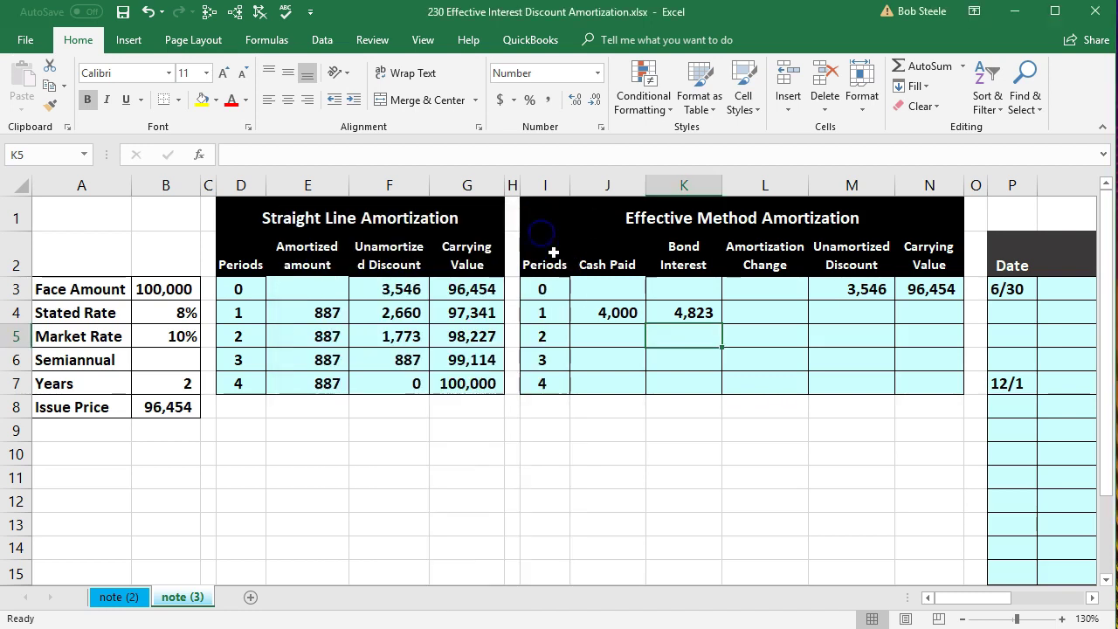
left_click(685, 314)
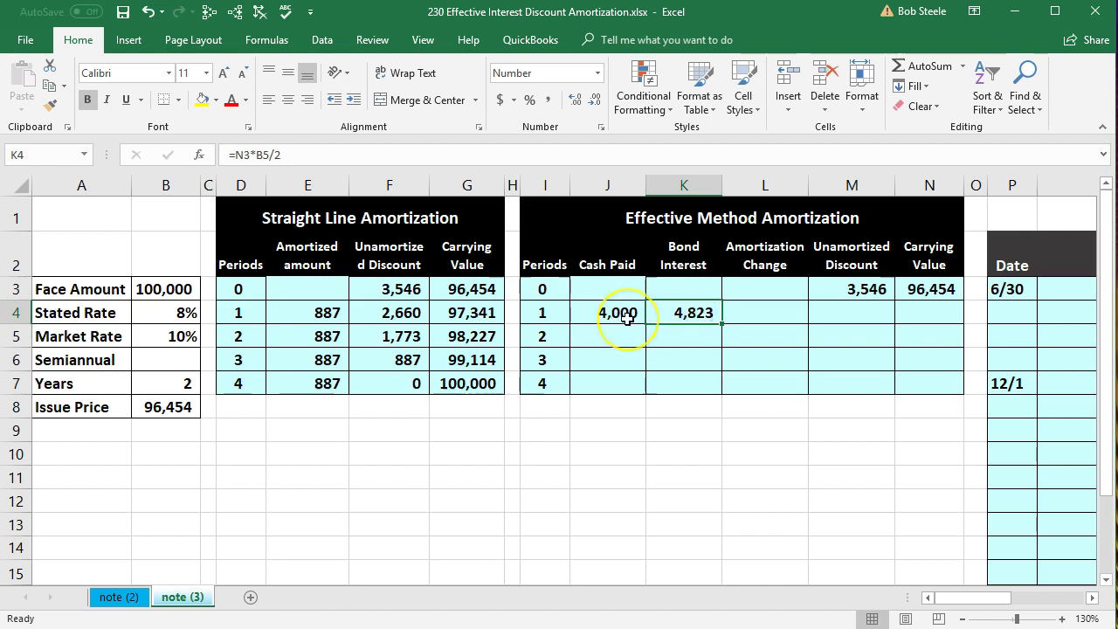
left_click(756, 312)
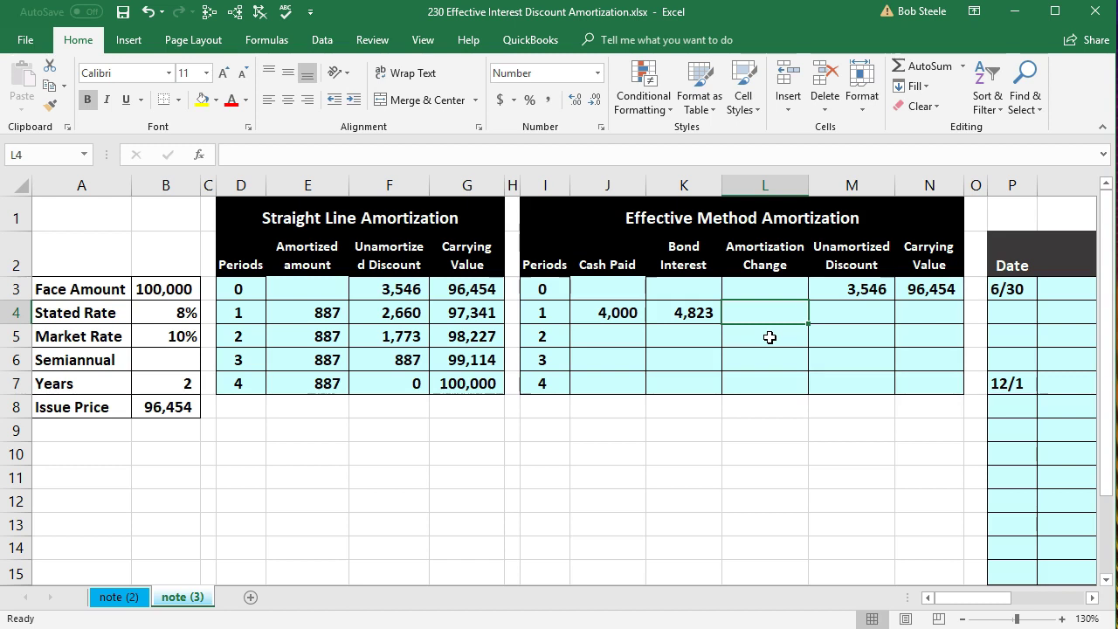
Enter =K4-J4 in L4 for period 1 amortization of 823.
type("=")
left_click(689, 312)
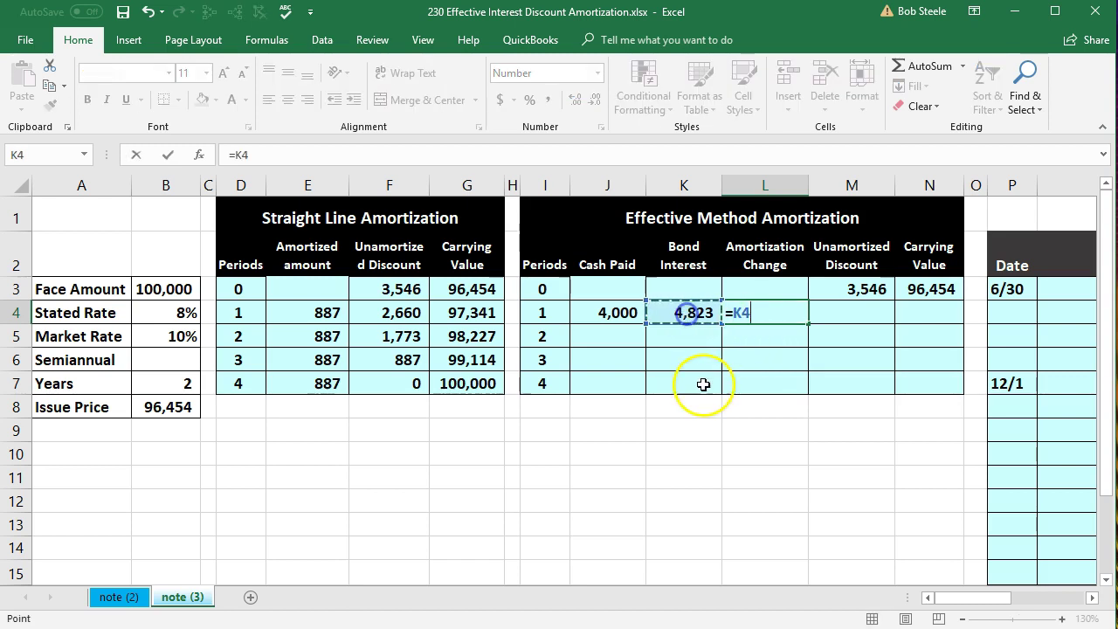
type("-")
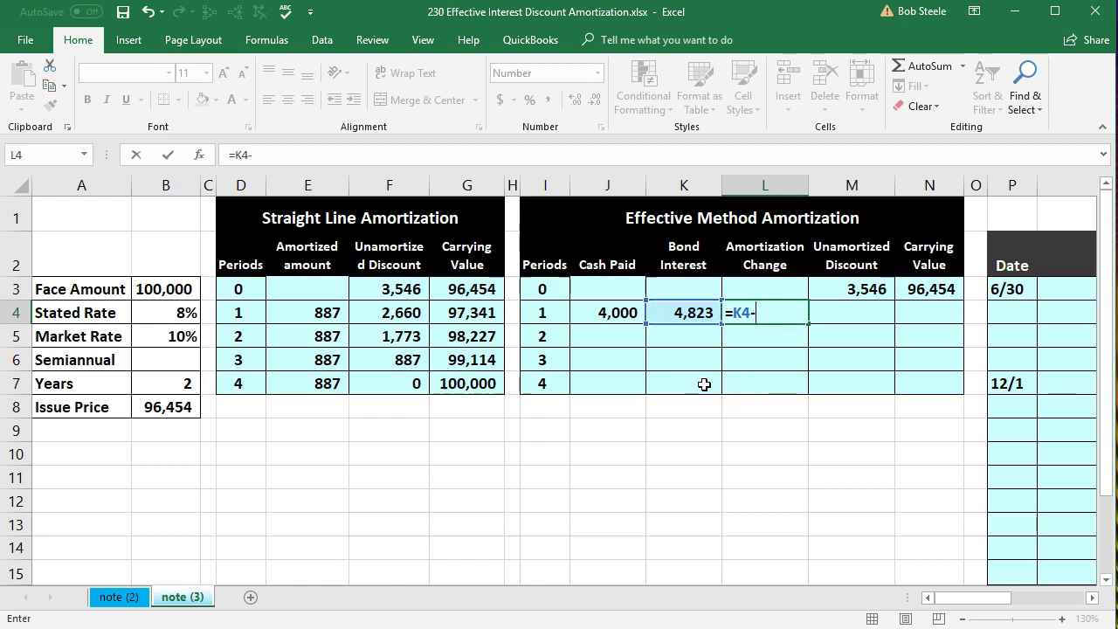
left_click(611, 316)
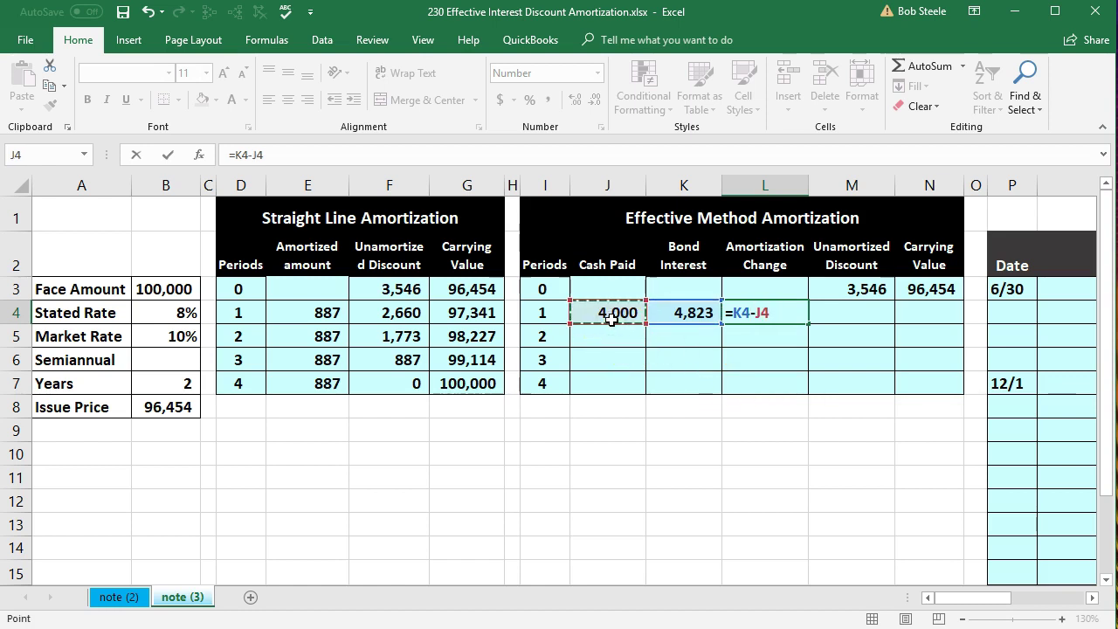
key("Return")
left_click(769, 315)
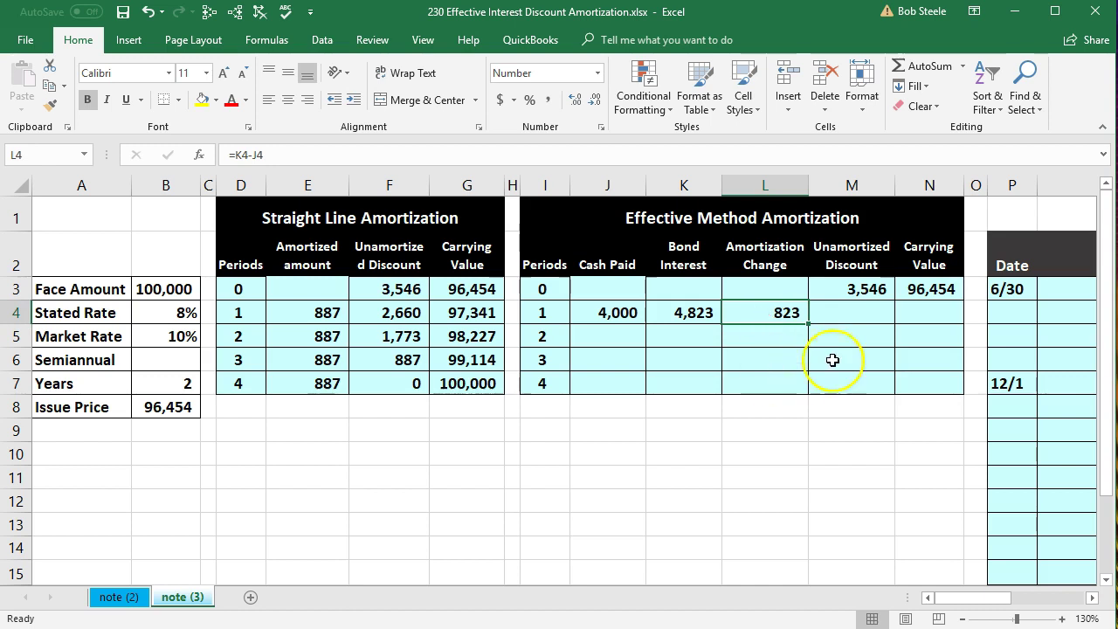
Enter =M3-L4 in M4 for an unamortized discount of 2,723.
left_click(849, 312)
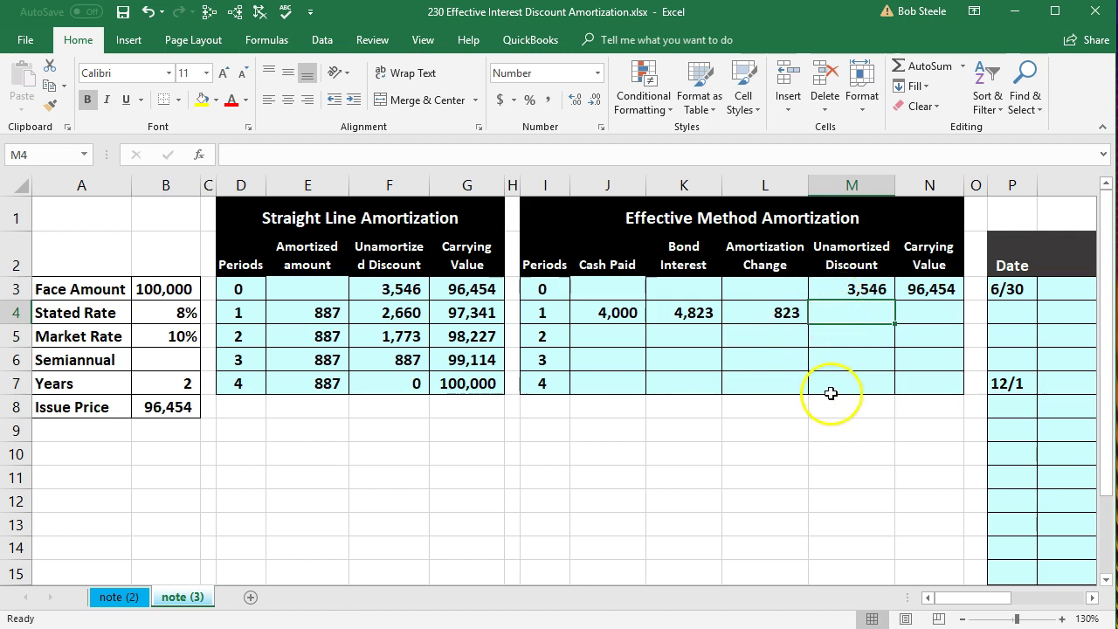
type("=")
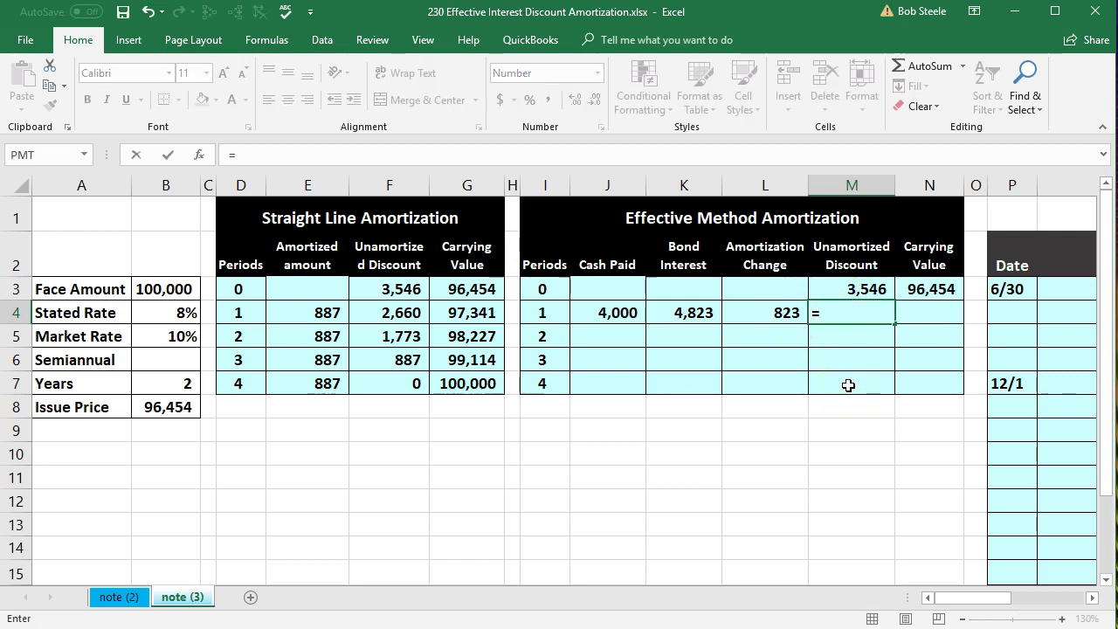
left_click(859, 289)
type("-")
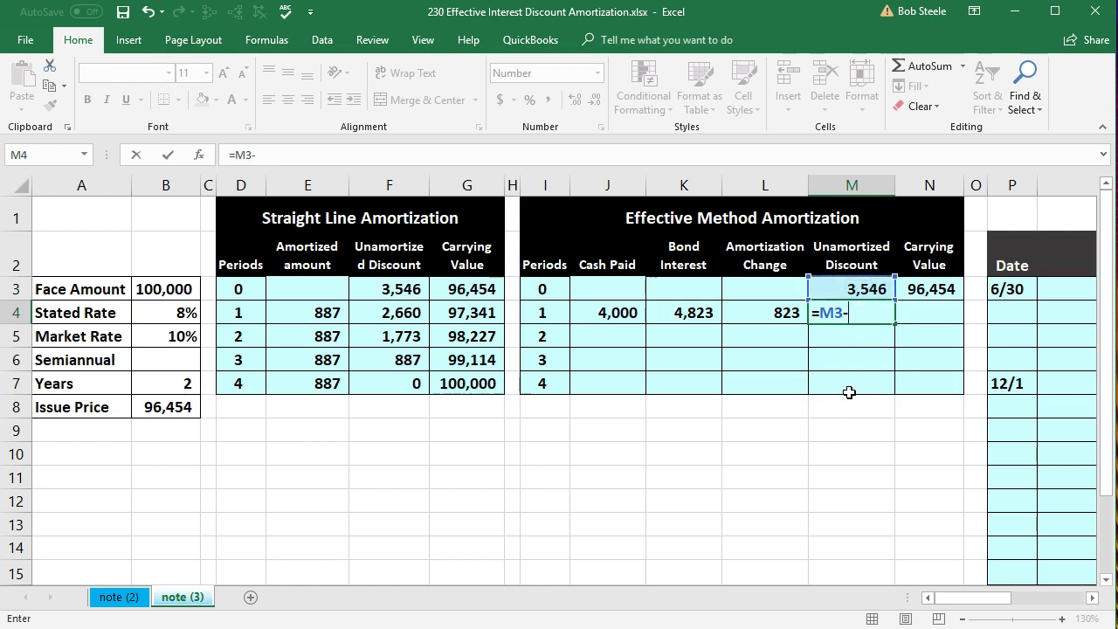
left_click(781, 319)
key("Return")
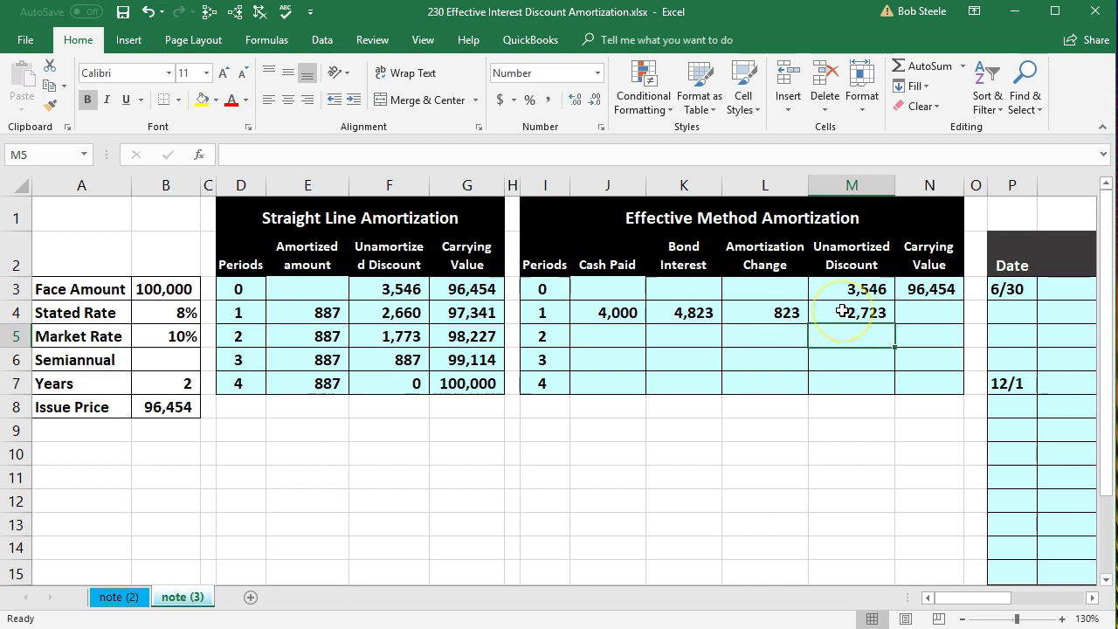
Enter =B3-M4 in N4 for a period 1 carrying value of 97,277.
left_click(933, 313)
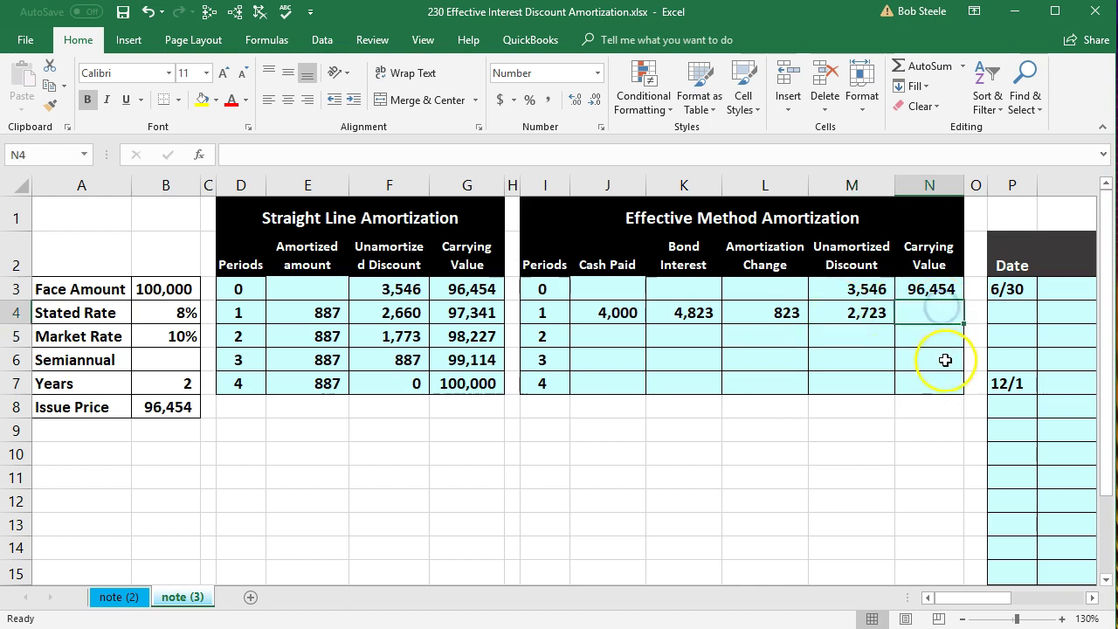
type("=")
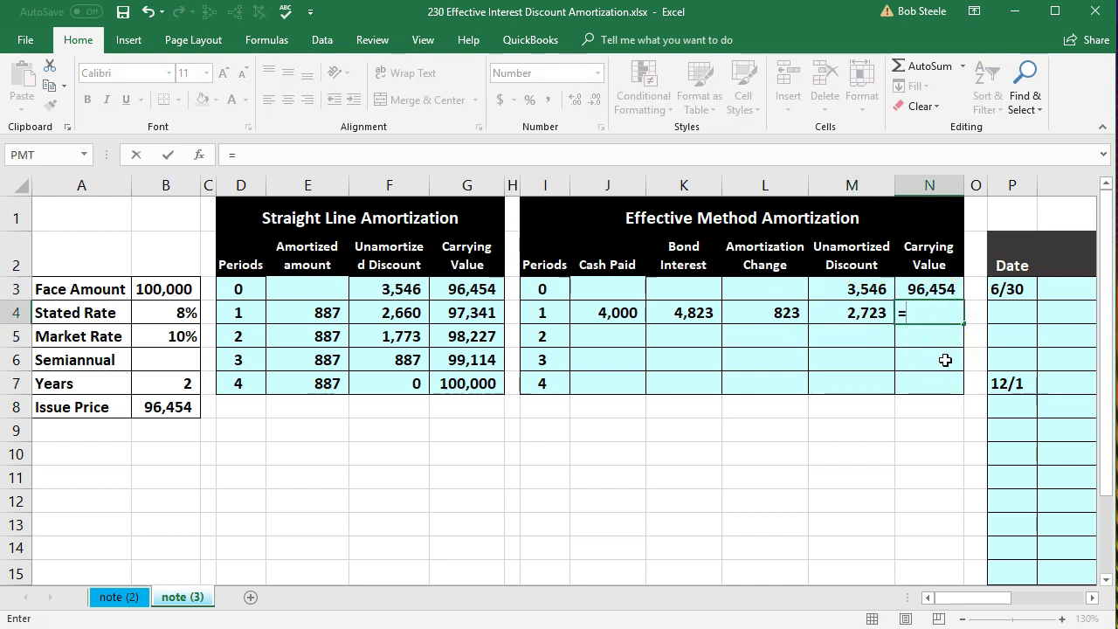
left_click(194, 300)
type("-")
left_click(840, 312)
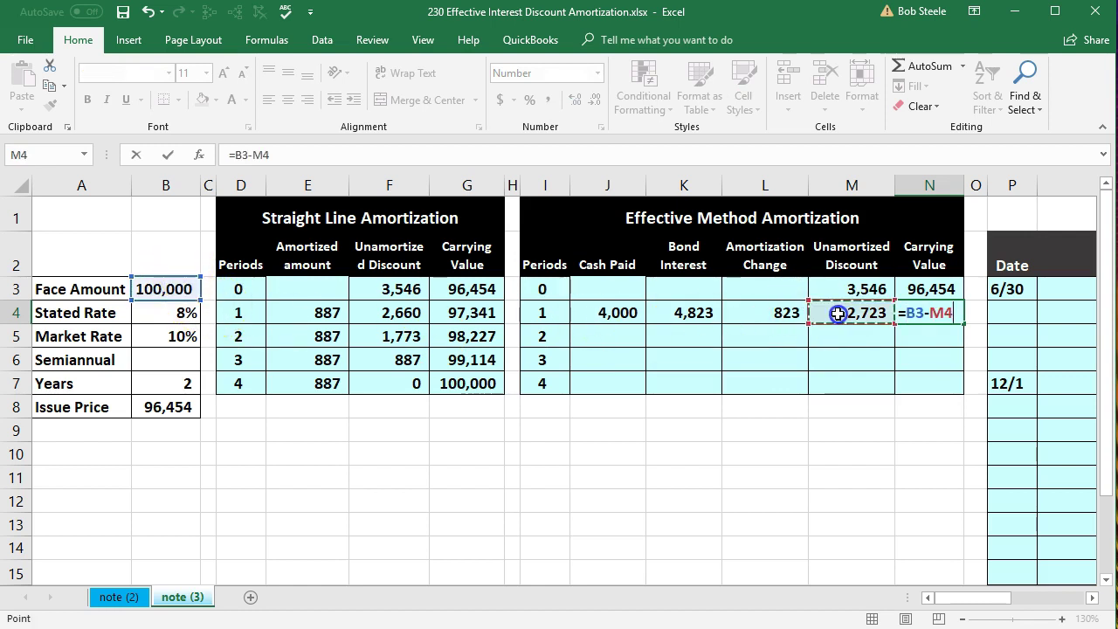
key("Return")
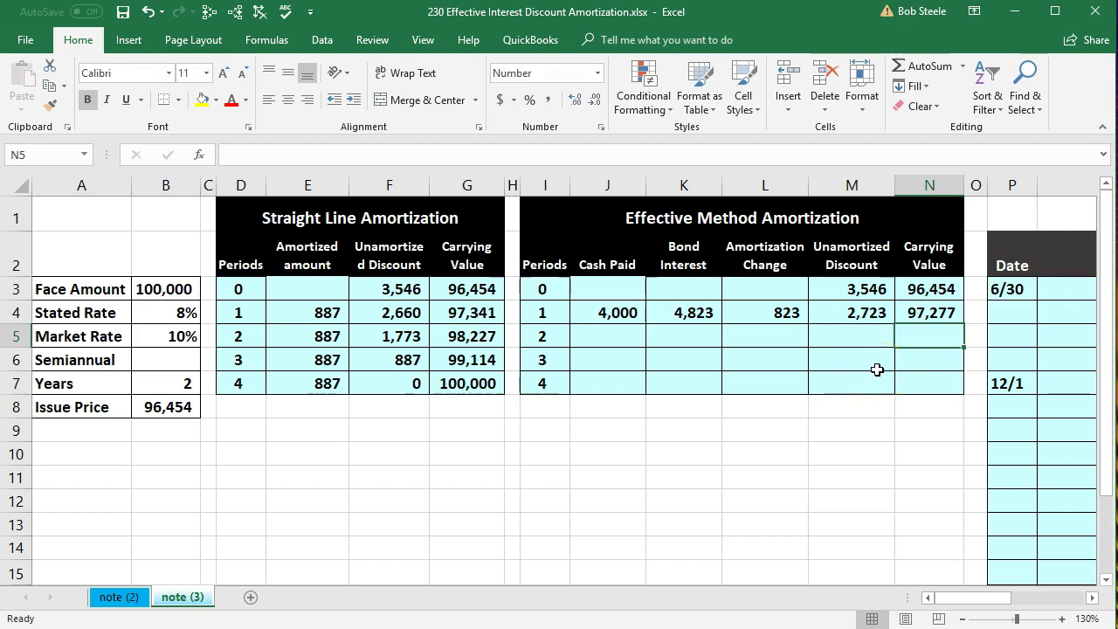
left_click(627, 336)
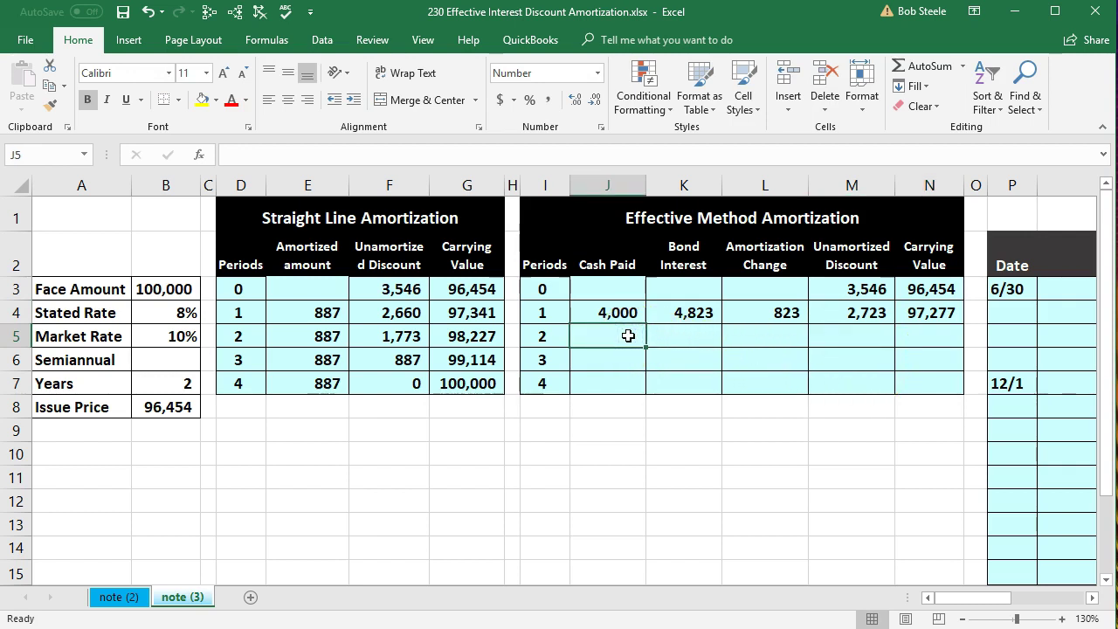
Enter period 2 cash paid as face amount times the 8% stated rate, halved.
type("=")
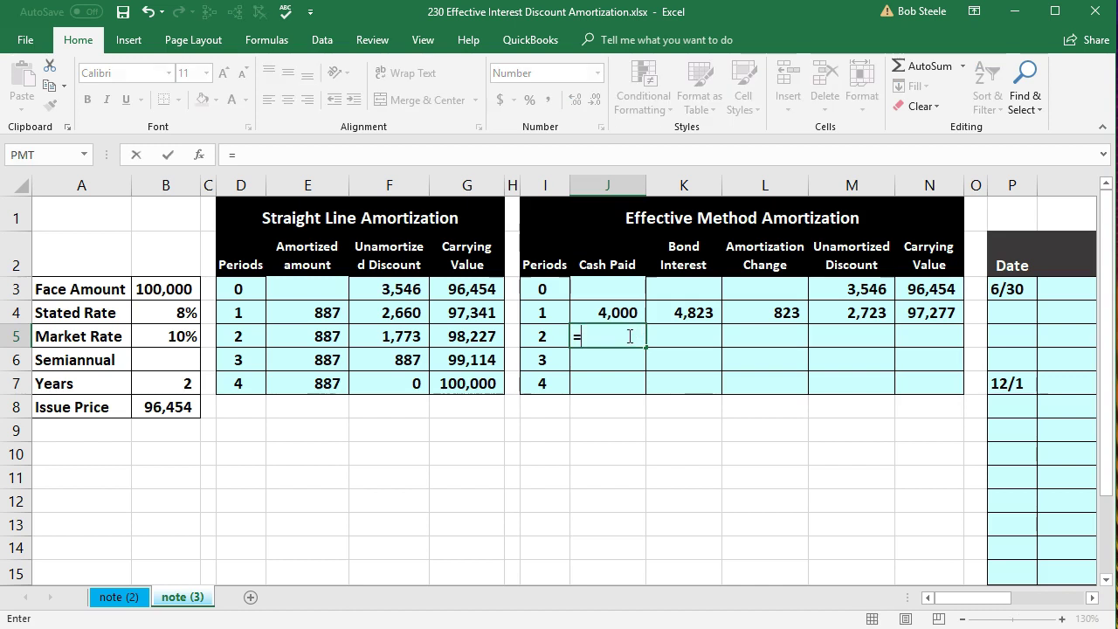
left_click(159, 291)
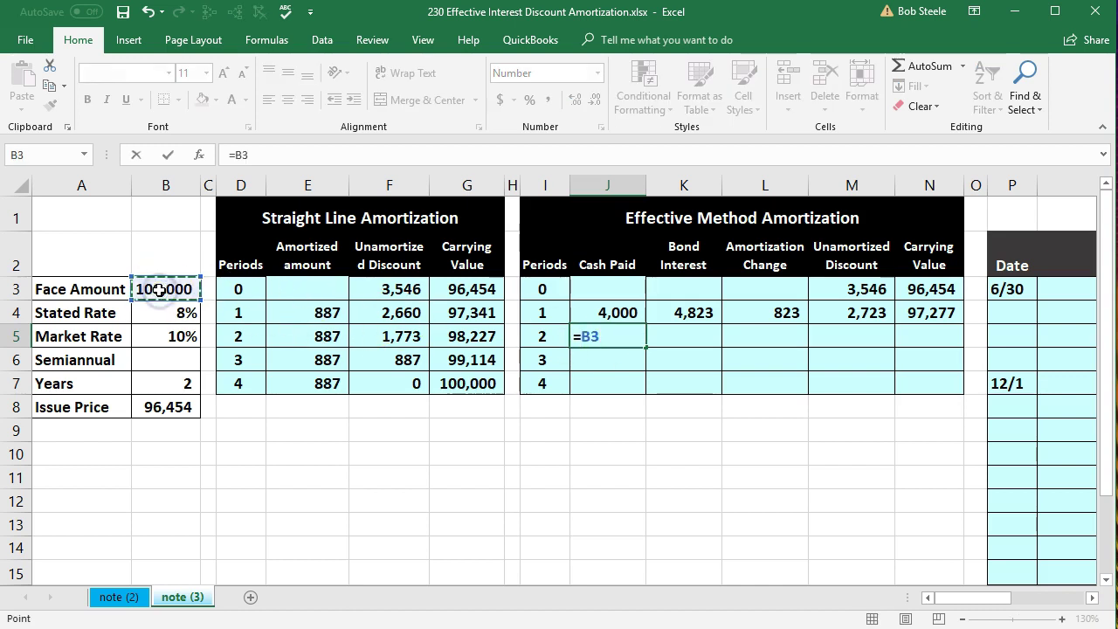
type("*")
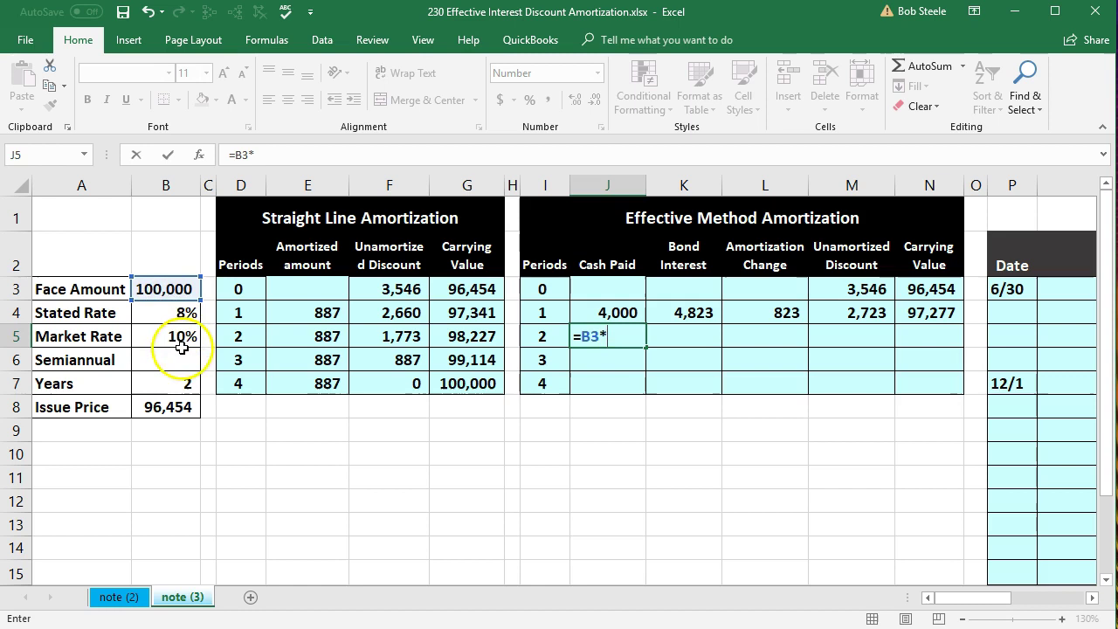
left_click(162, 315)
type("/2")
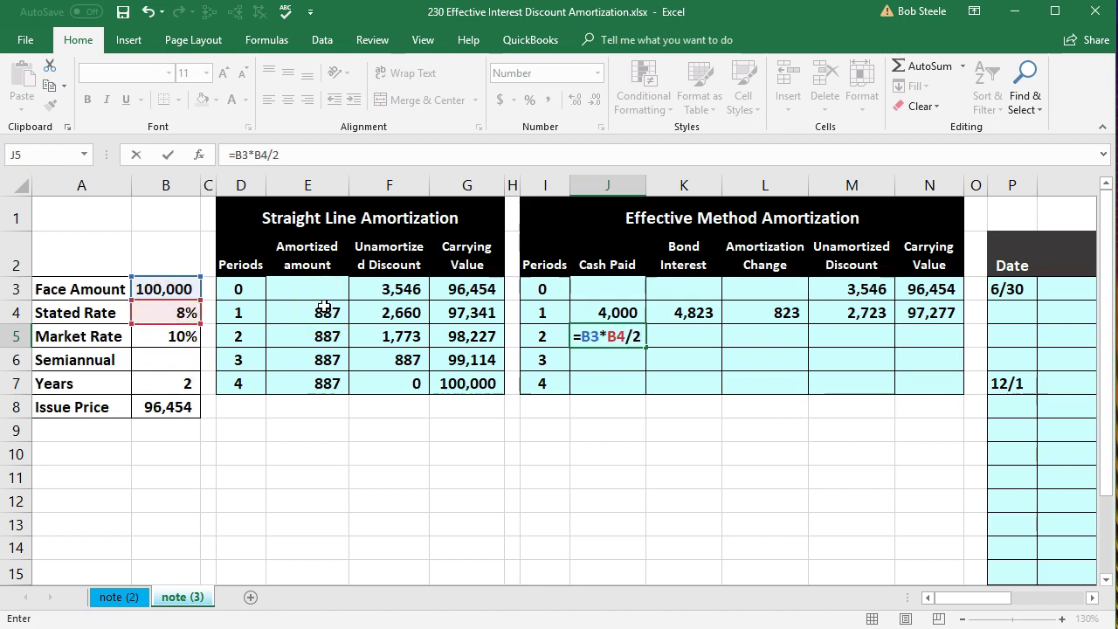
key("Return")
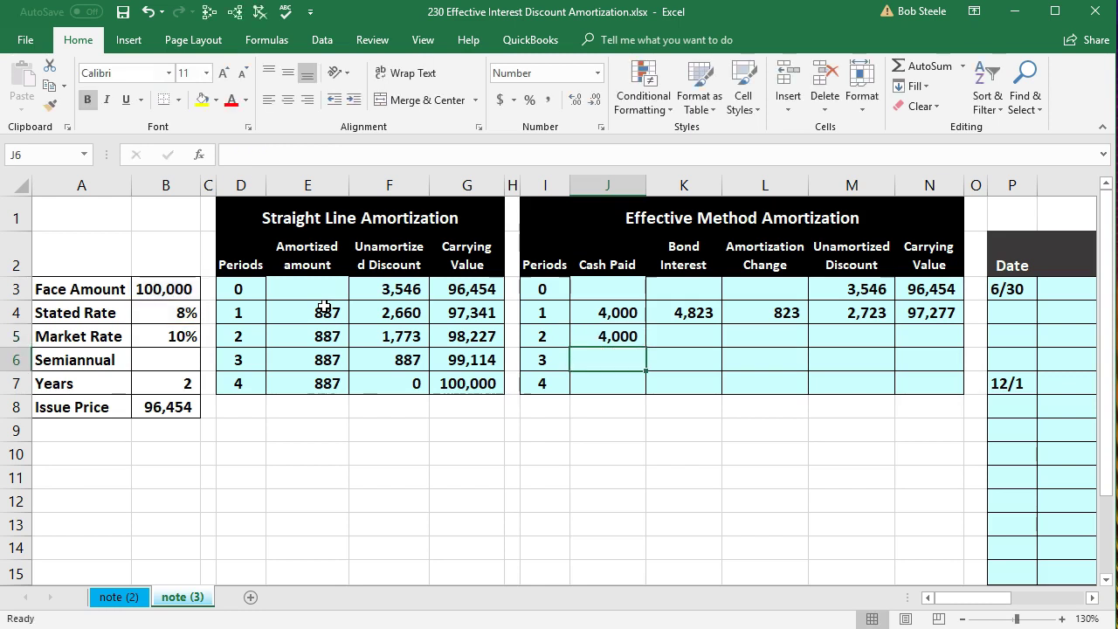
Enter period 2 bond interest of 4,864 as prior carrying value times market rate, halved.
left_click(680, 337)
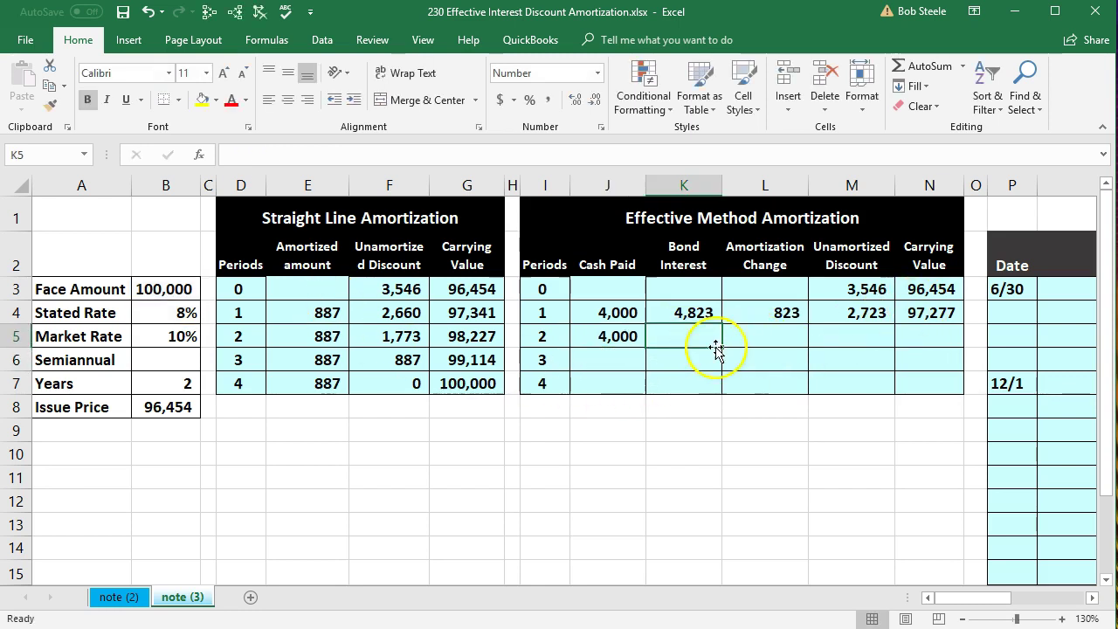
type("=")
left_click(925, 314)
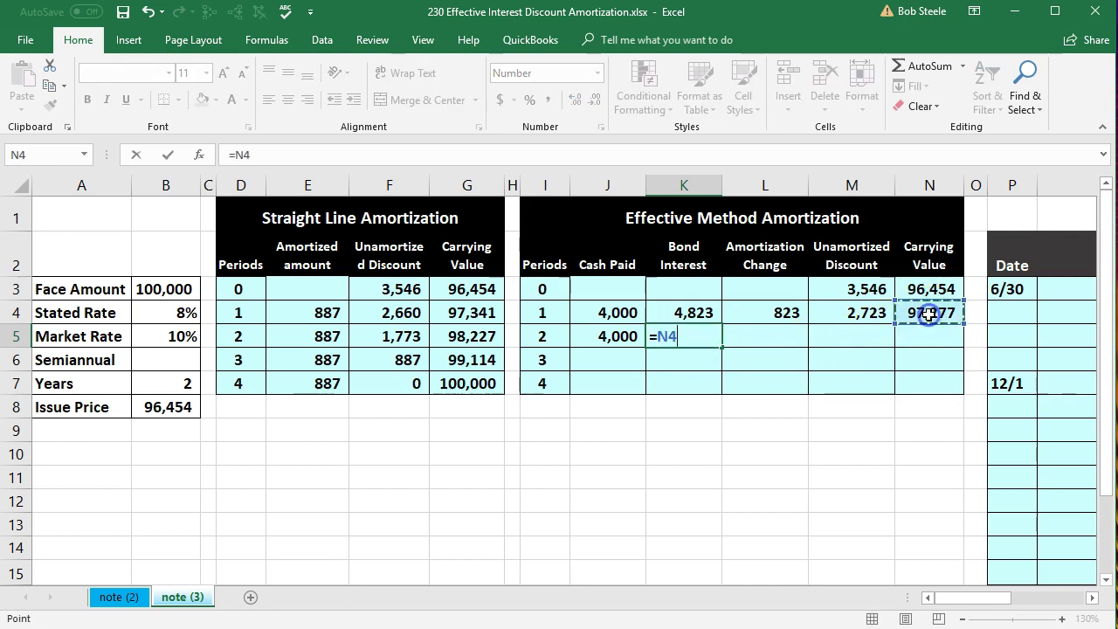
type("*")
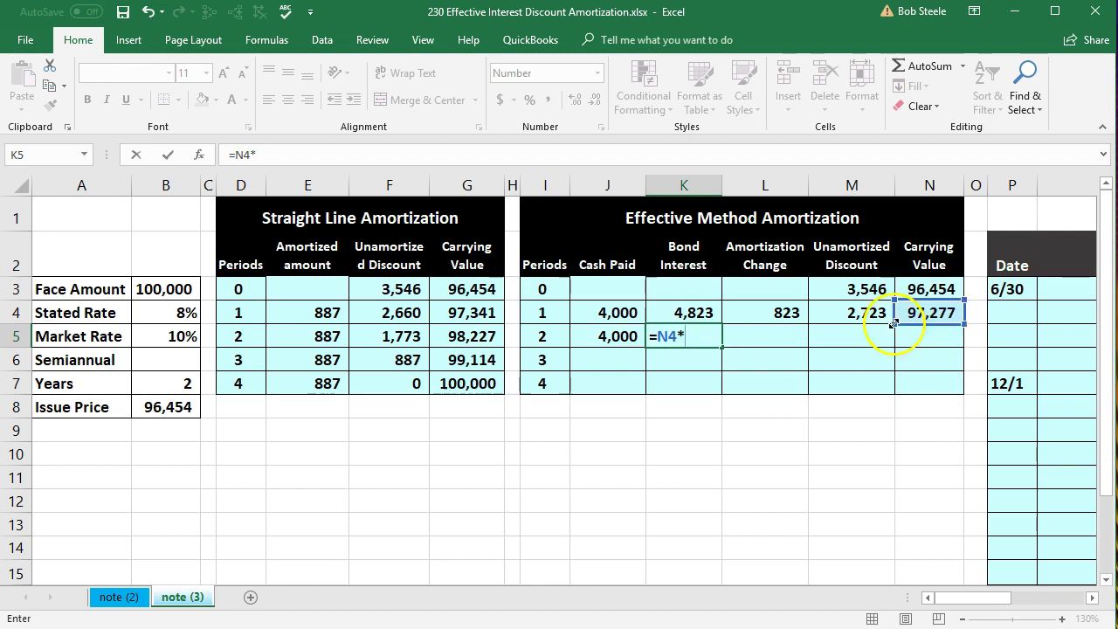
left_click(177, 338)
type("/2")
key("Return")
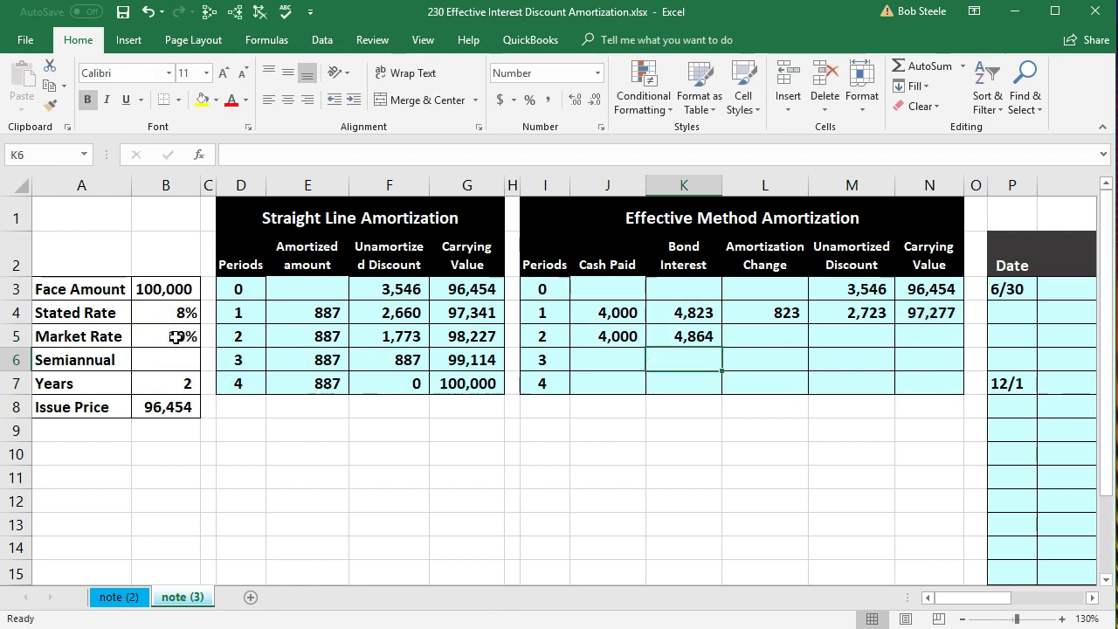
Enter period 2 amortization =K5-J5 (864) and compare effective with straight-line amortization totals.
key("Up")
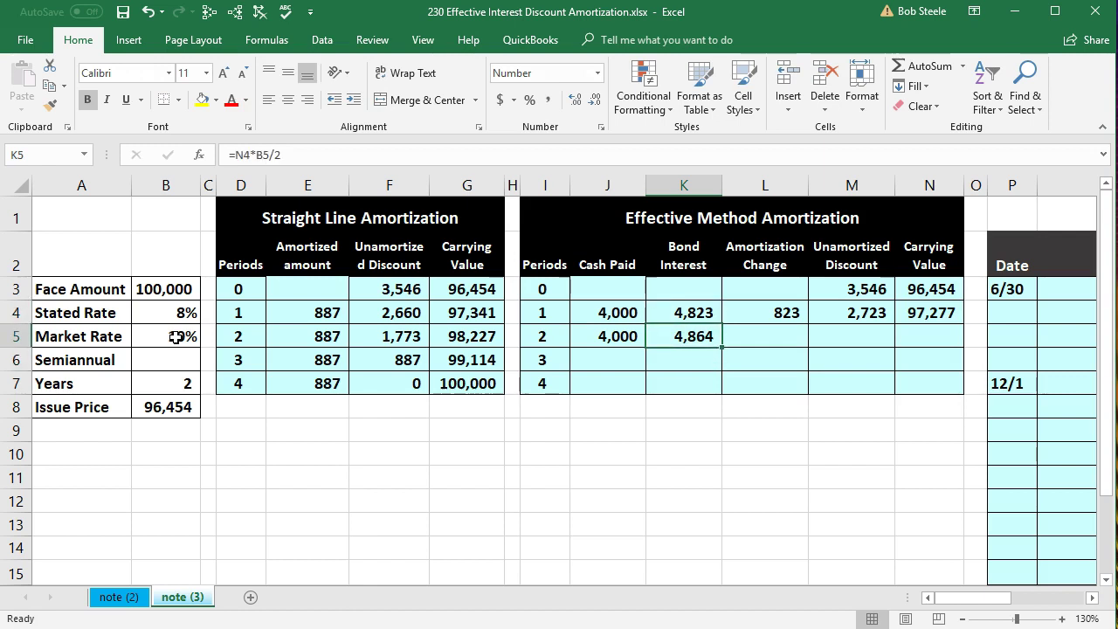
key("Right")
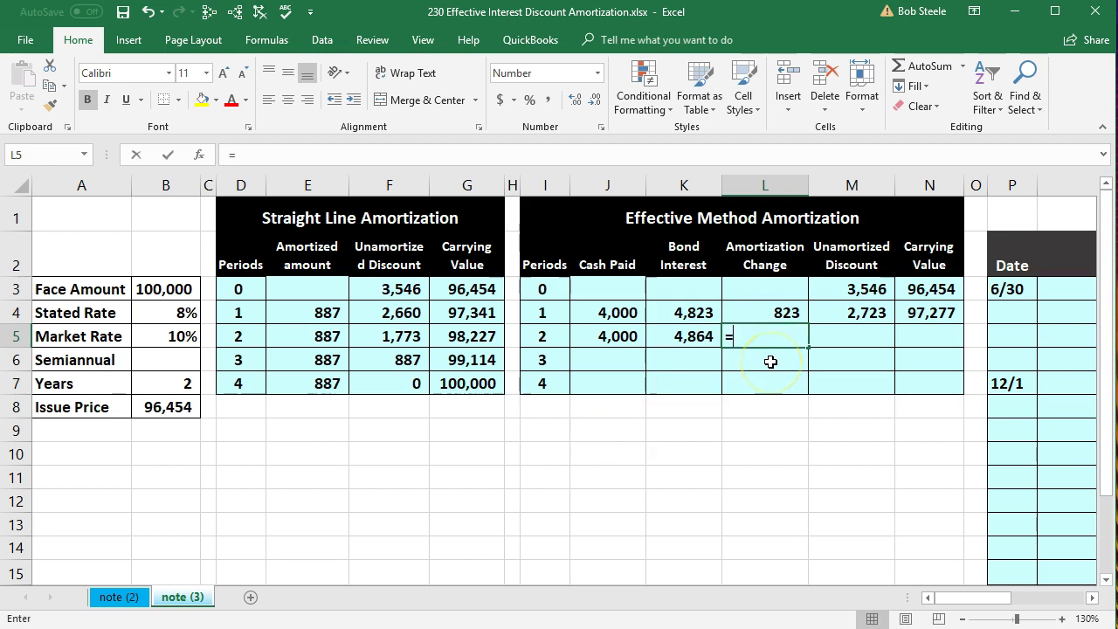
type("=")
left_click(699, 341)
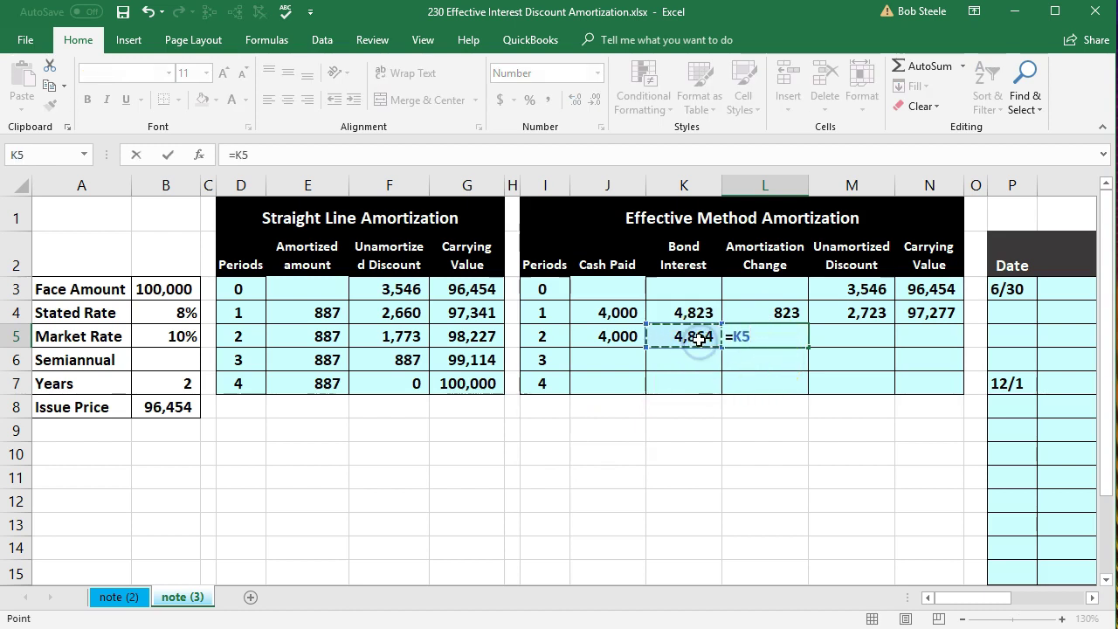
type("-")
left_click(591, 332)
key("Return")
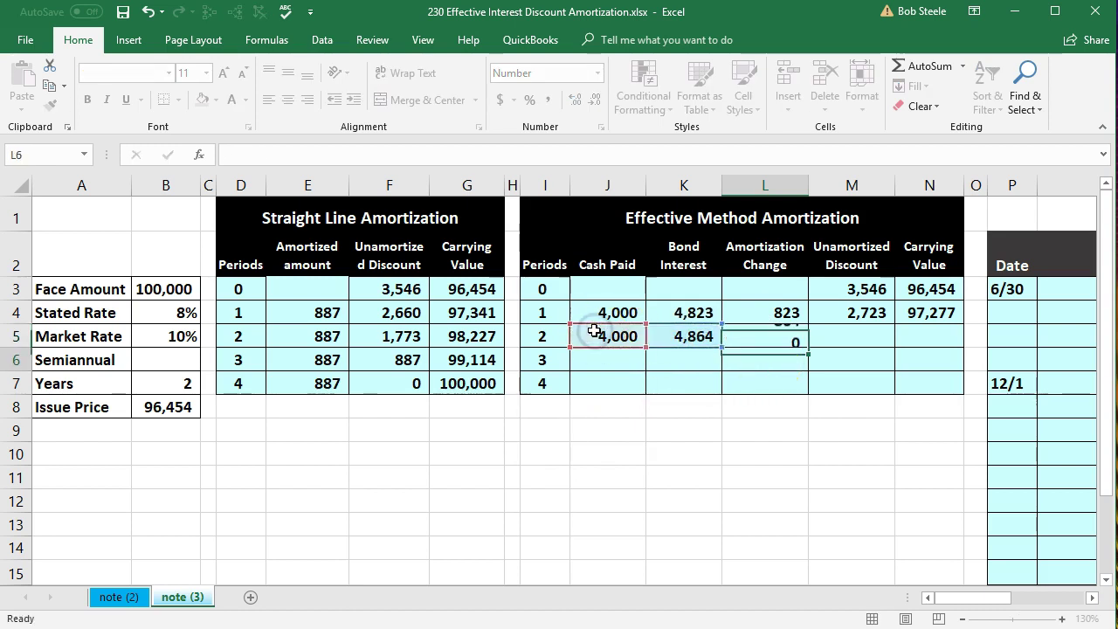
left_click_drag(780, 322, 780, 337)
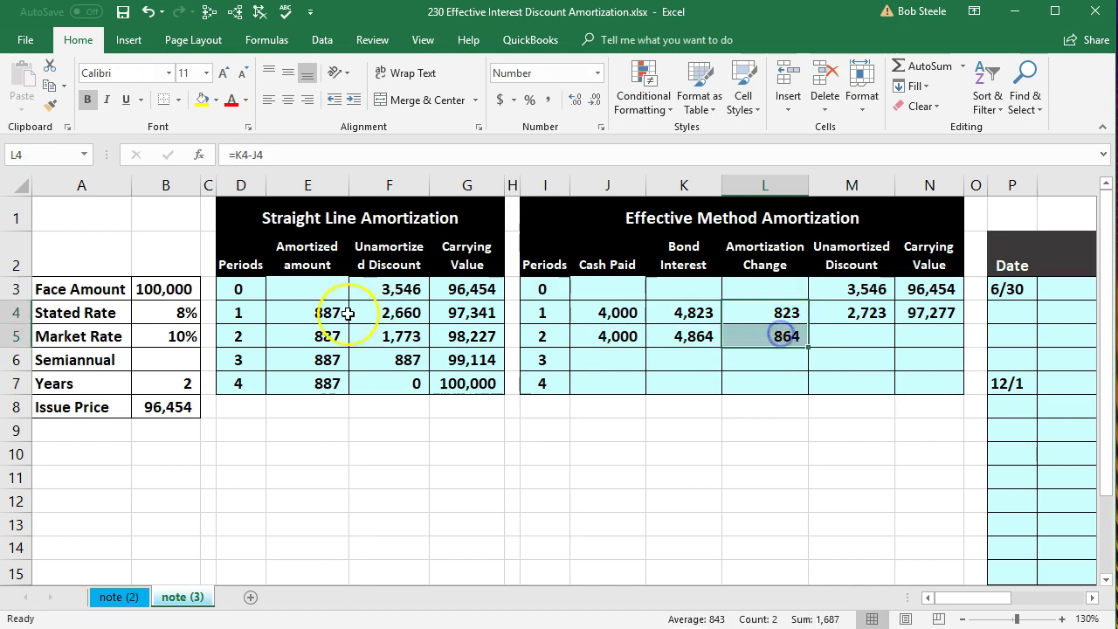
left_click_drag(310, 313, 324, 334)
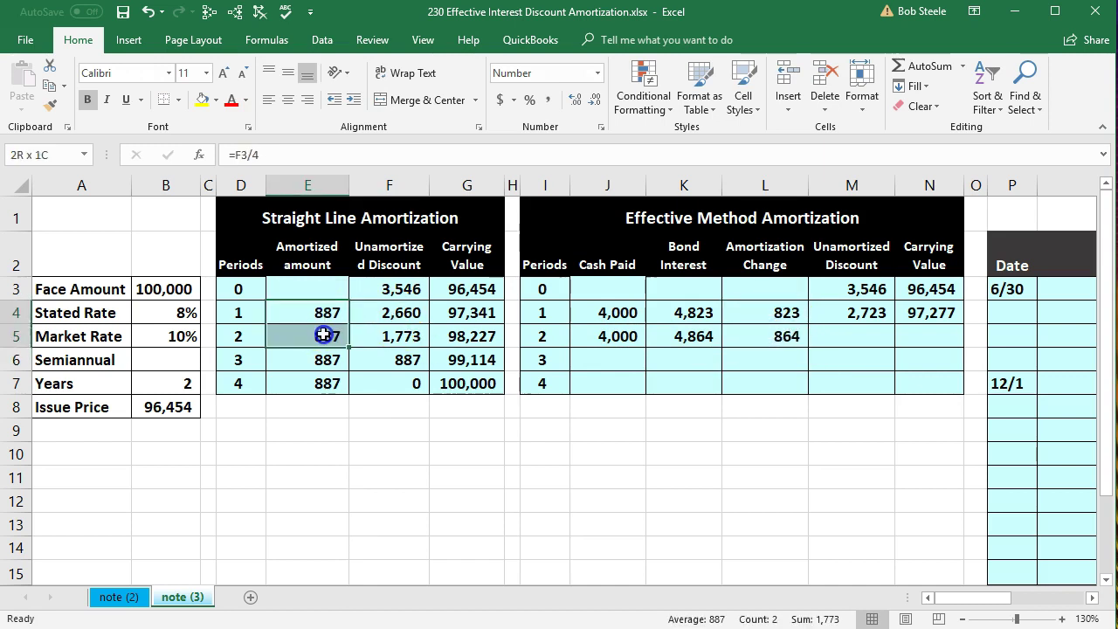
Enter period 2 unamortized discount =M4-L5, giving 1,859.
left_click(858, 335)
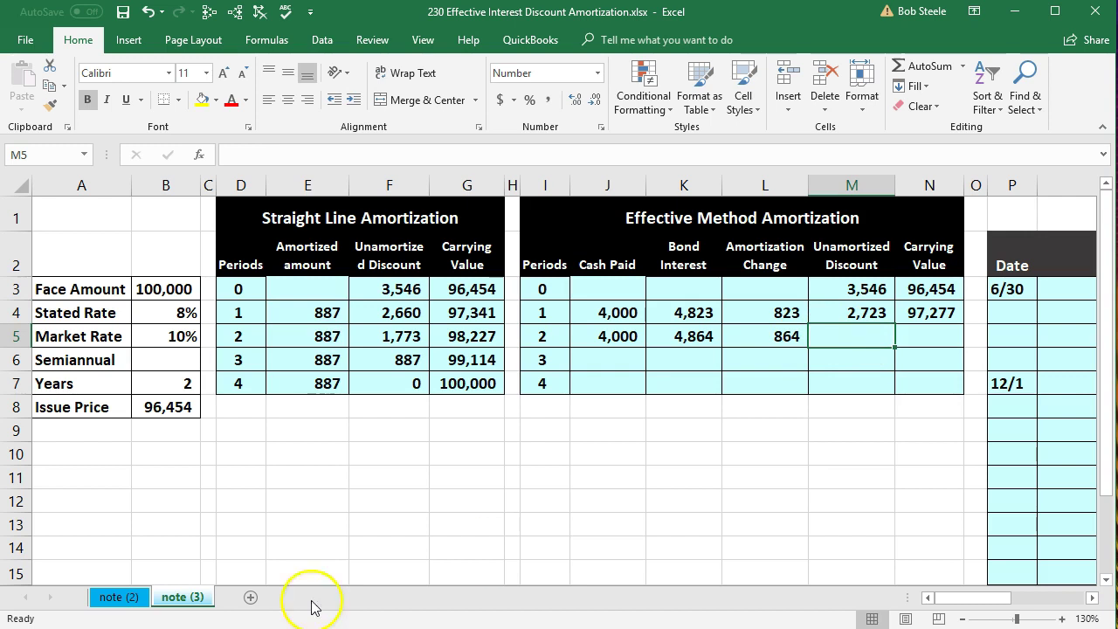
type("=")
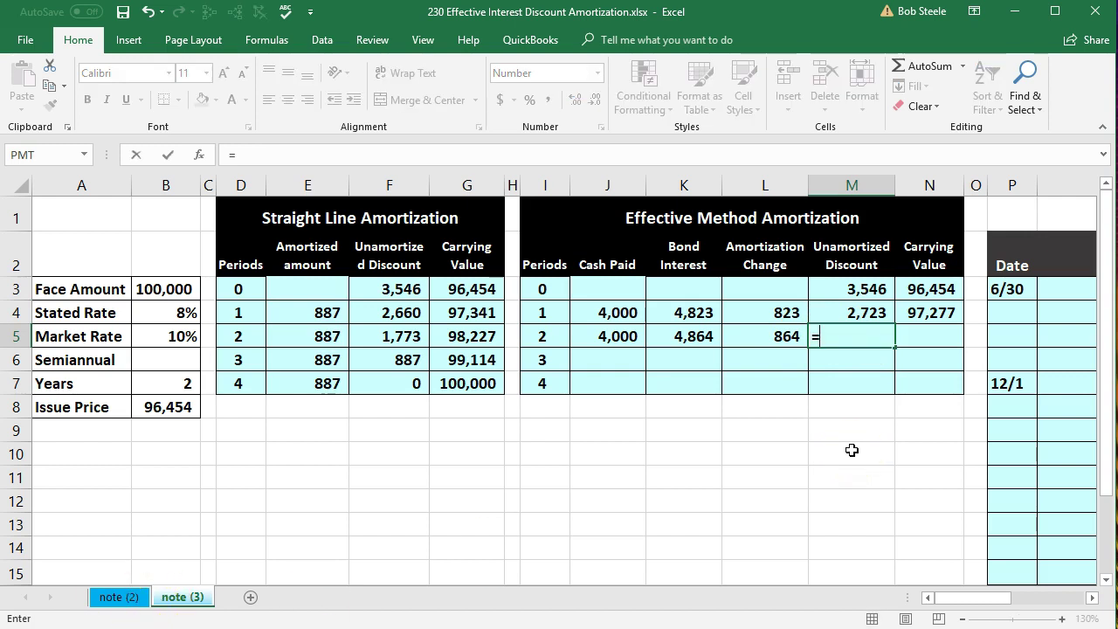
left_click(850, 313)
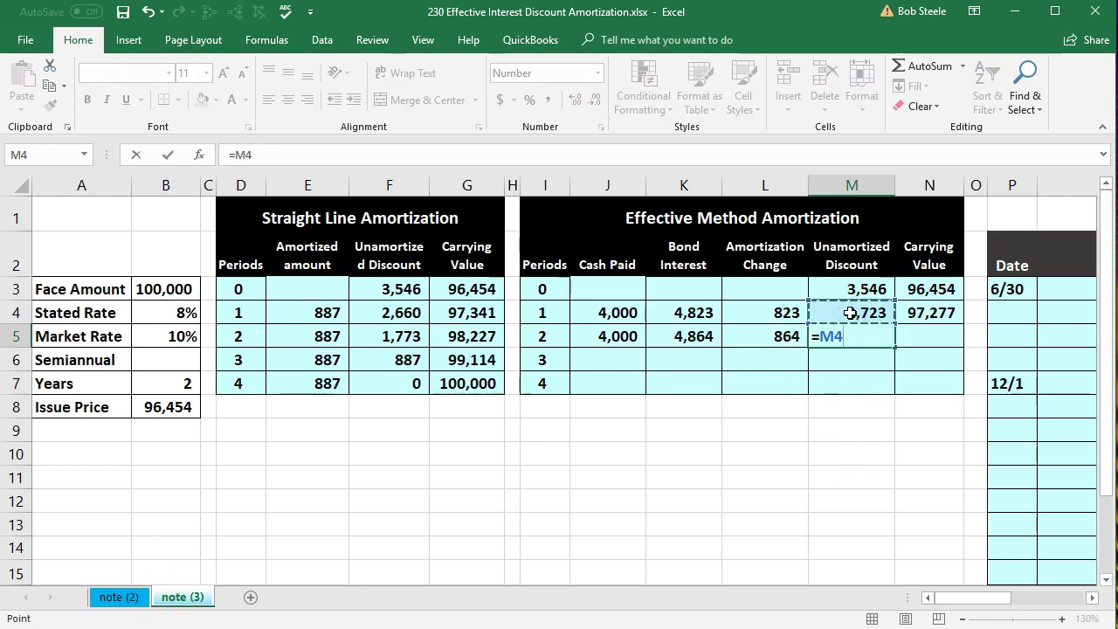
type("-")
left_click(782, 339)
key("Return")
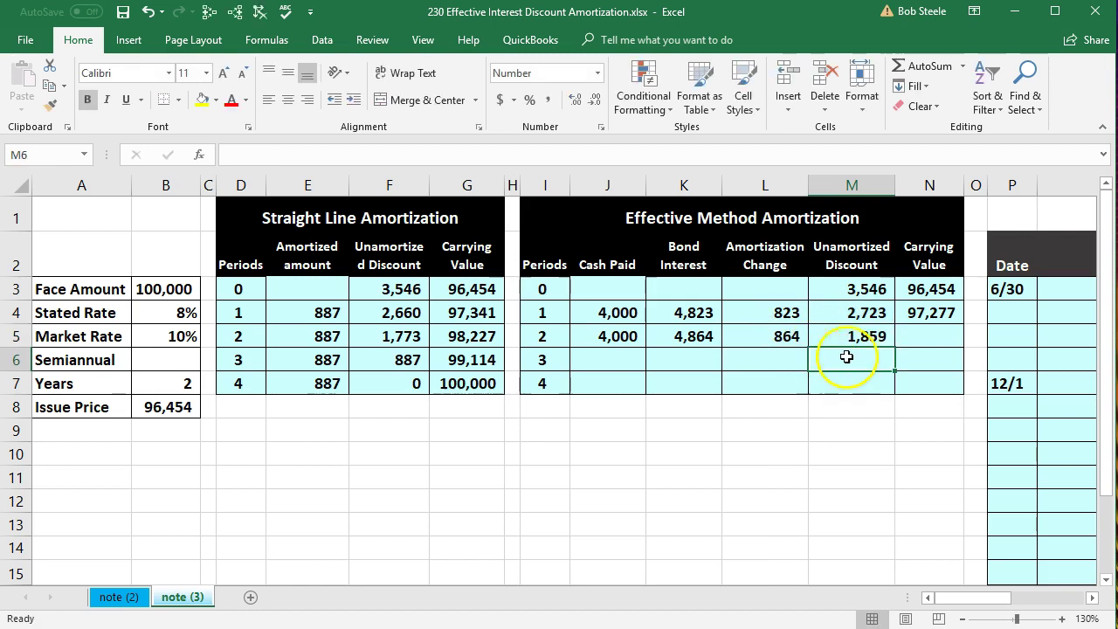
Enter period 2 carrying value =B3-M5, giving 98,141.
left_click(931, 334)
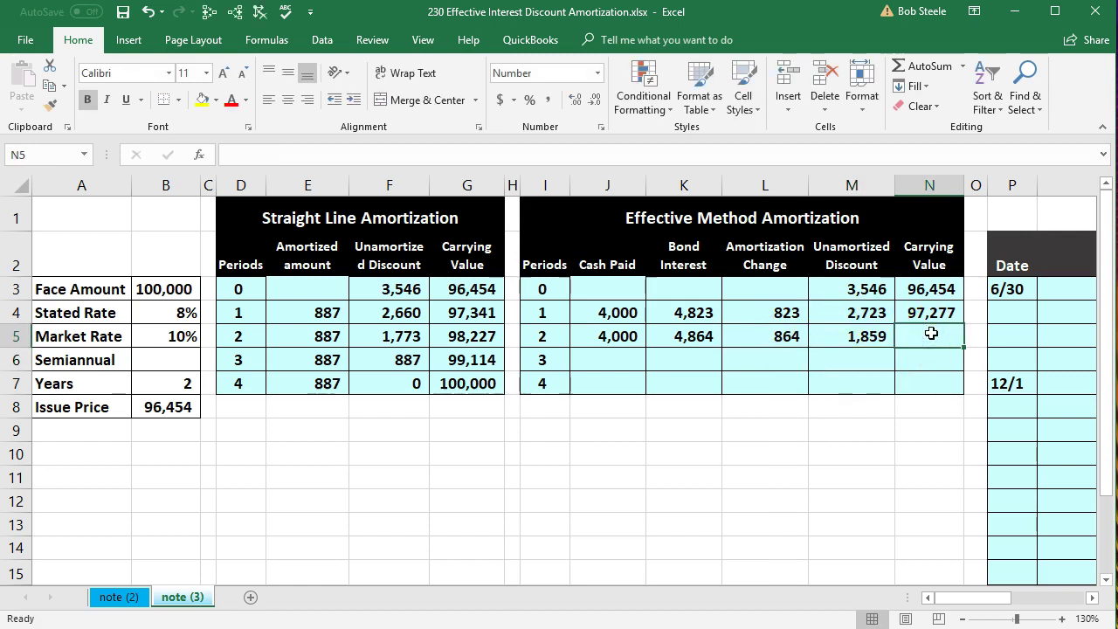
type("=")
left_click(169, 284)
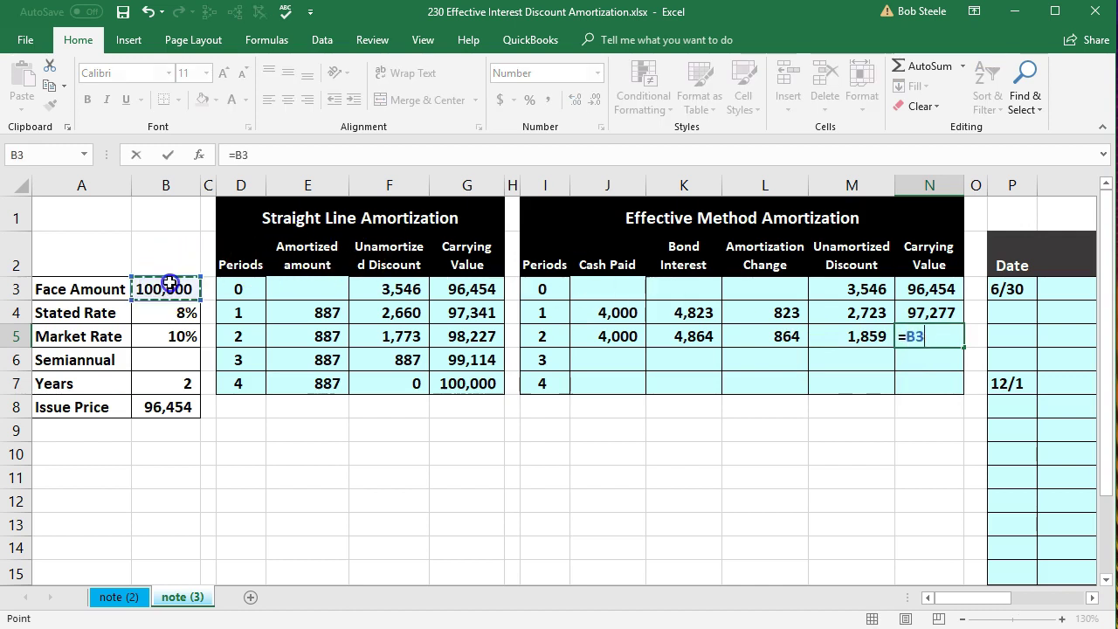
type("-")
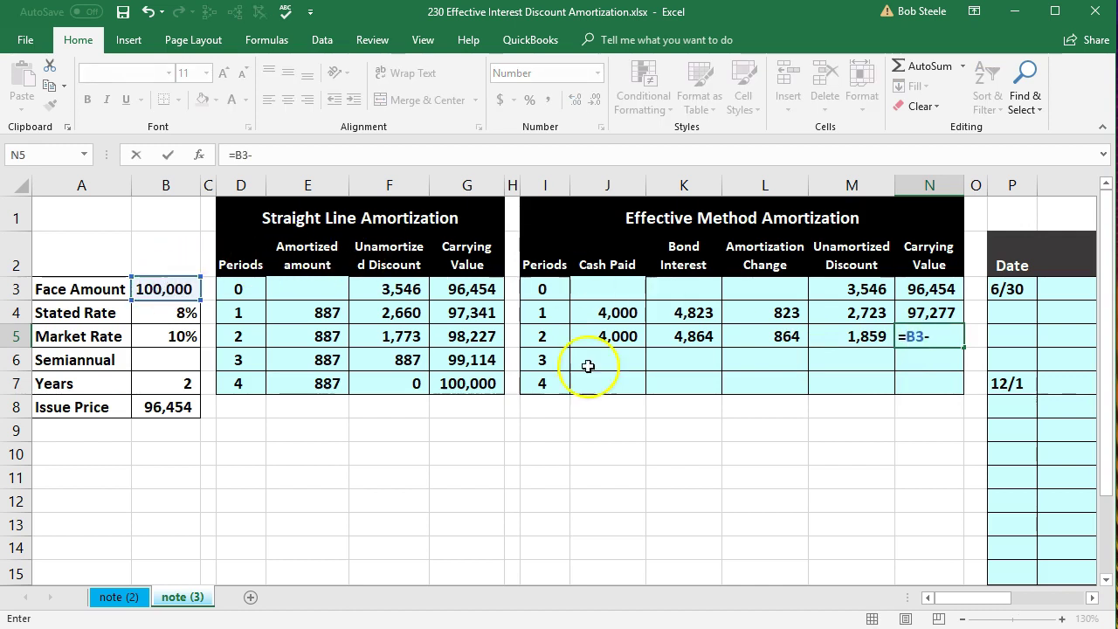
left_click(875, 335)
key("Return")
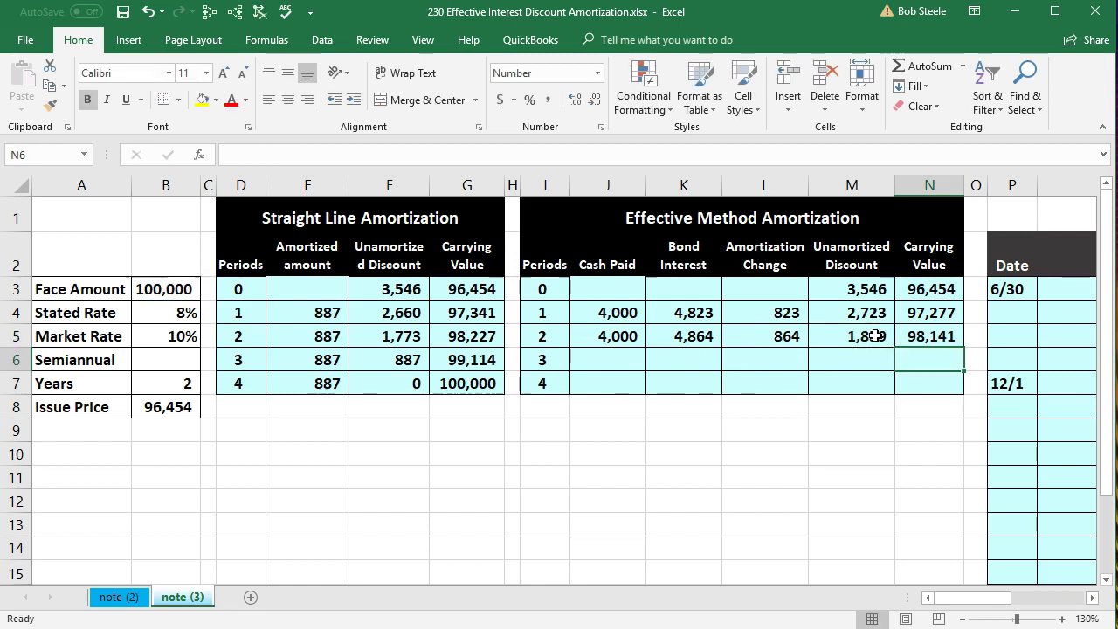
left_click(613, 359)
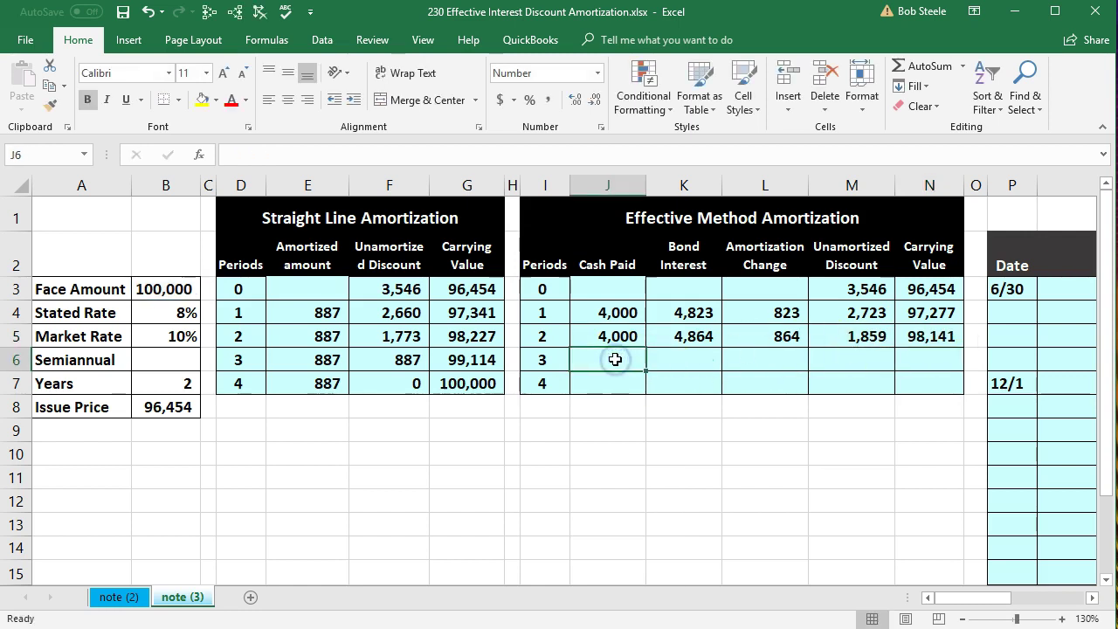
Enter period 3 cash paid of 4,000 as face times stated rate over two, correcting the formula.
type("=")
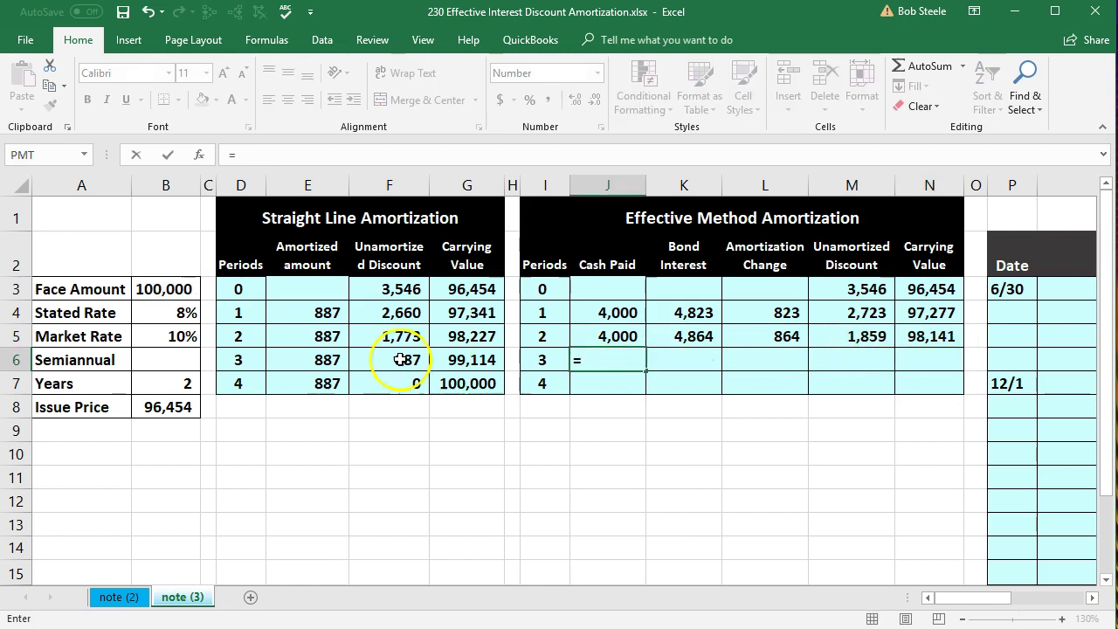
left_click(186, 292)
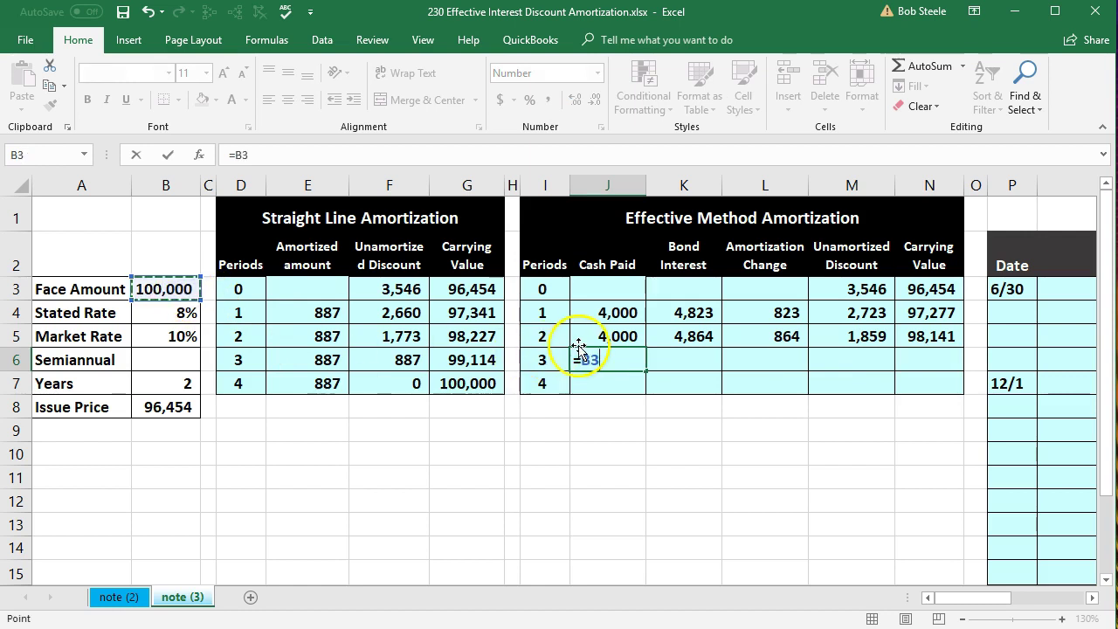
type("*")
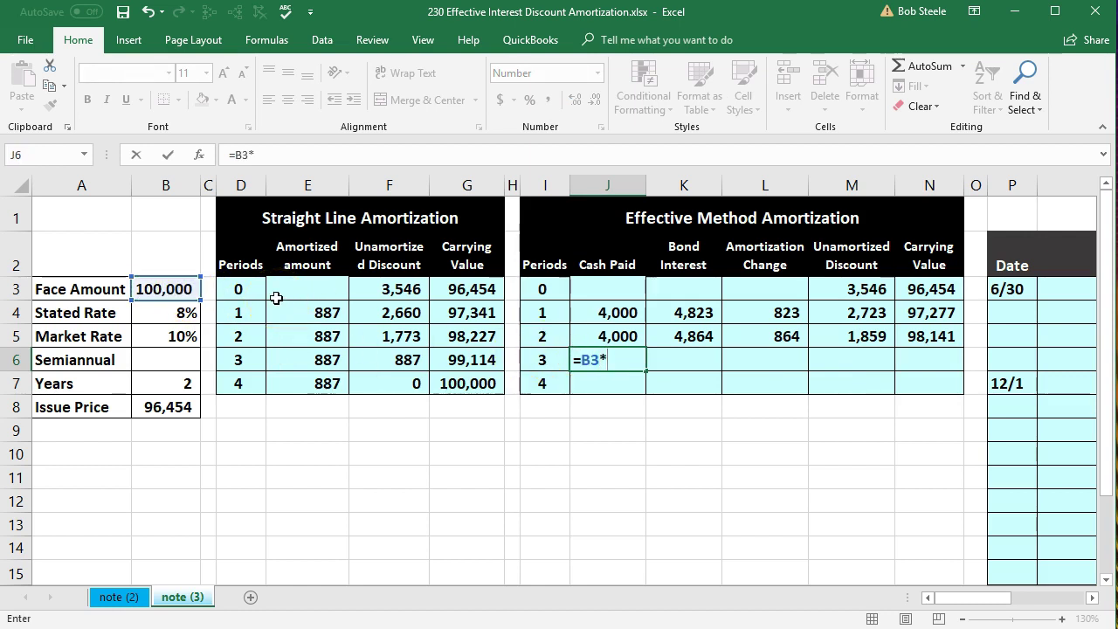
left_click(168, 311)
type("/")
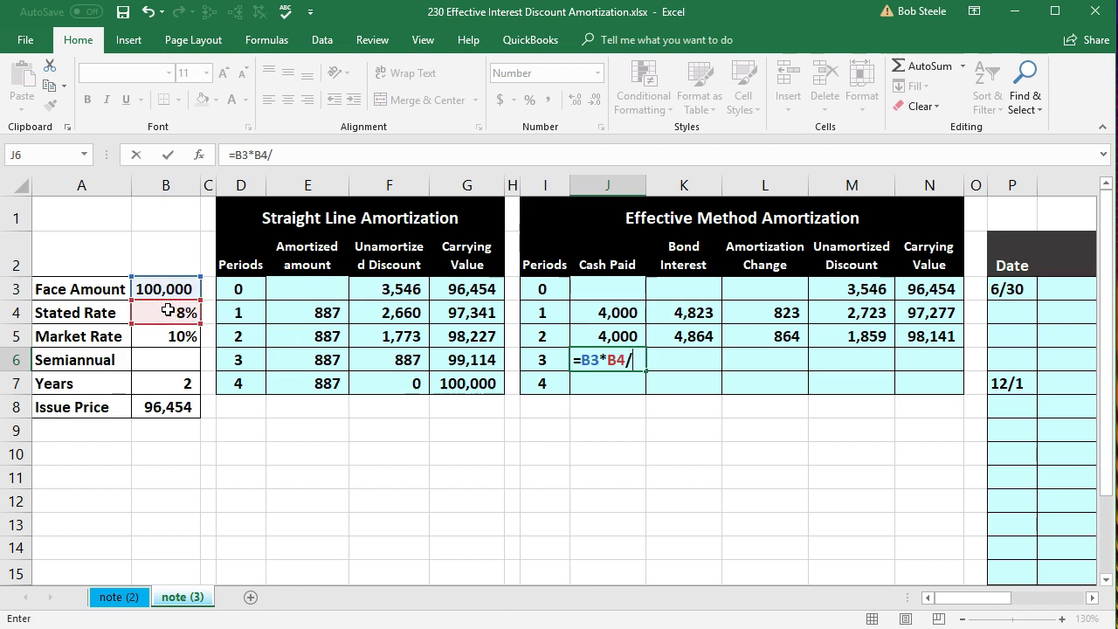
key("Return")
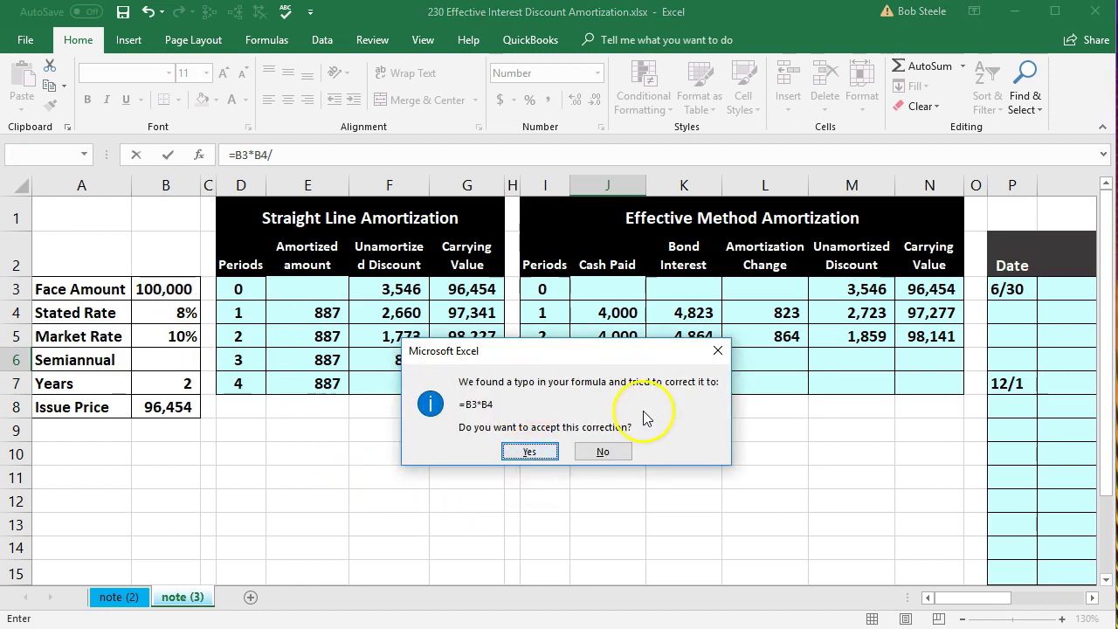
left_click(528, 452)
left_click(611, 360)
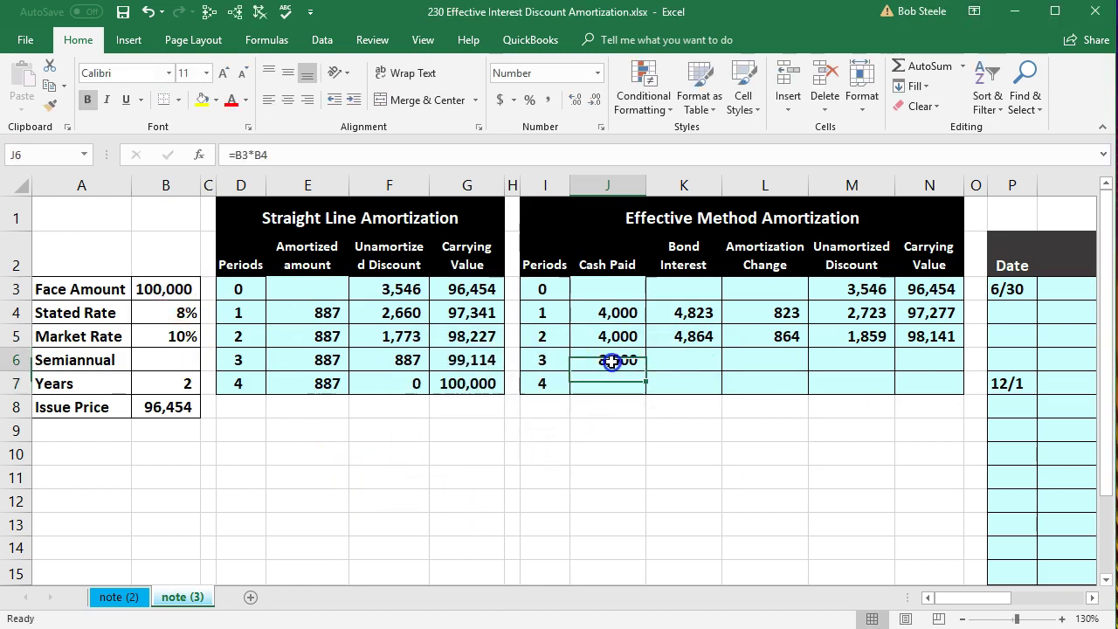
double_click(611, 361)
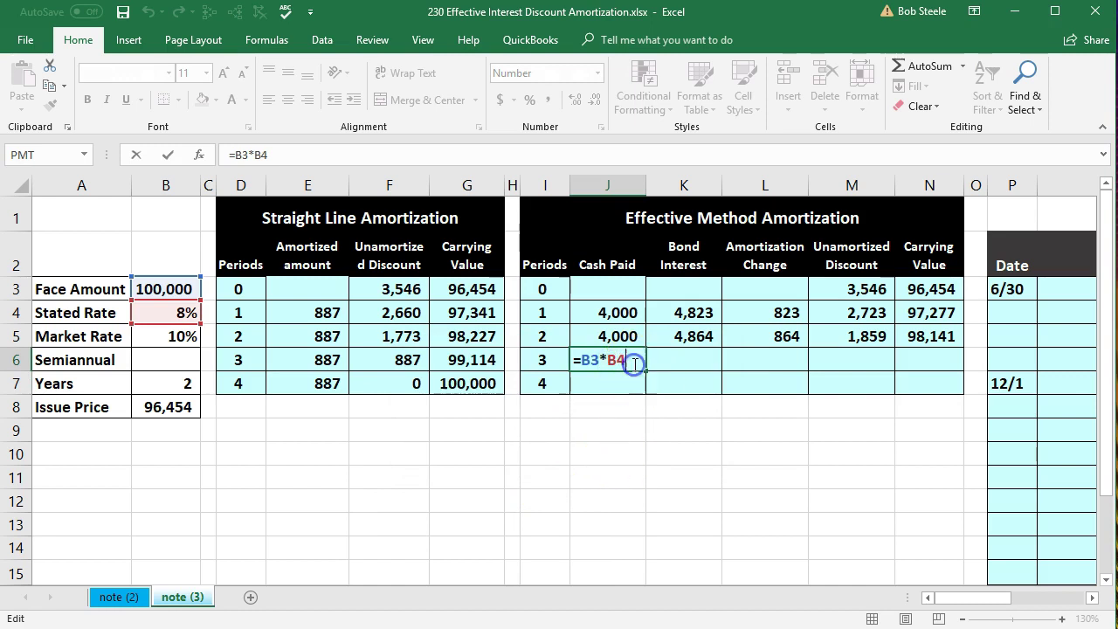
key("Tab")
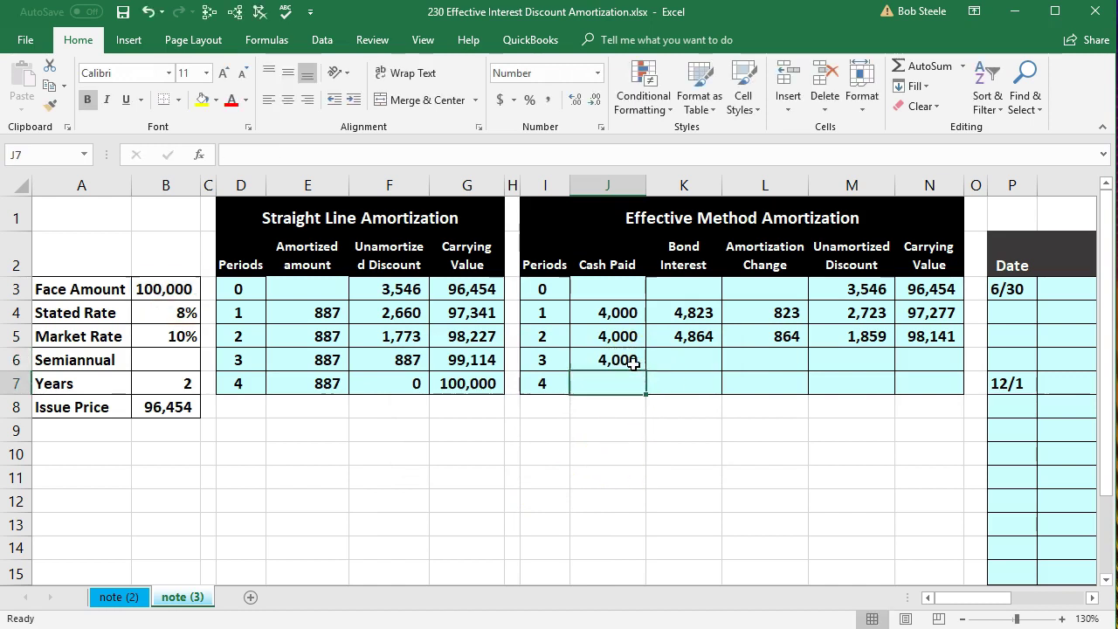
Enter period 3 bond interest as prior carrying value times market rate /2, giving 4,907.
left_click(664, 420)
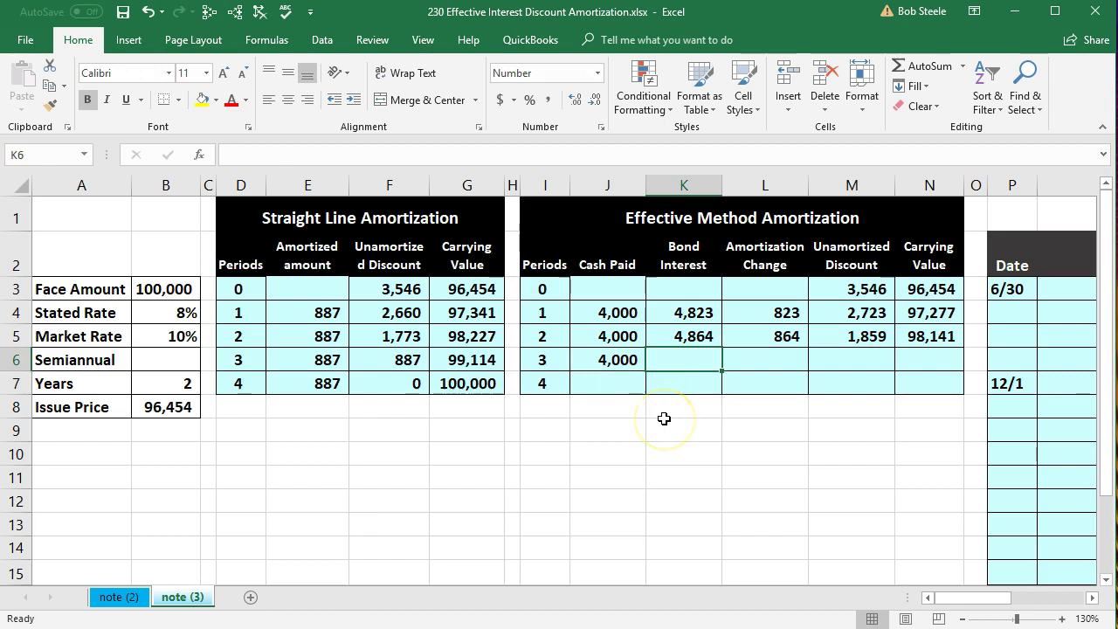
type("=")
key("Right")
key("Right")
key("Right")
key("Up")
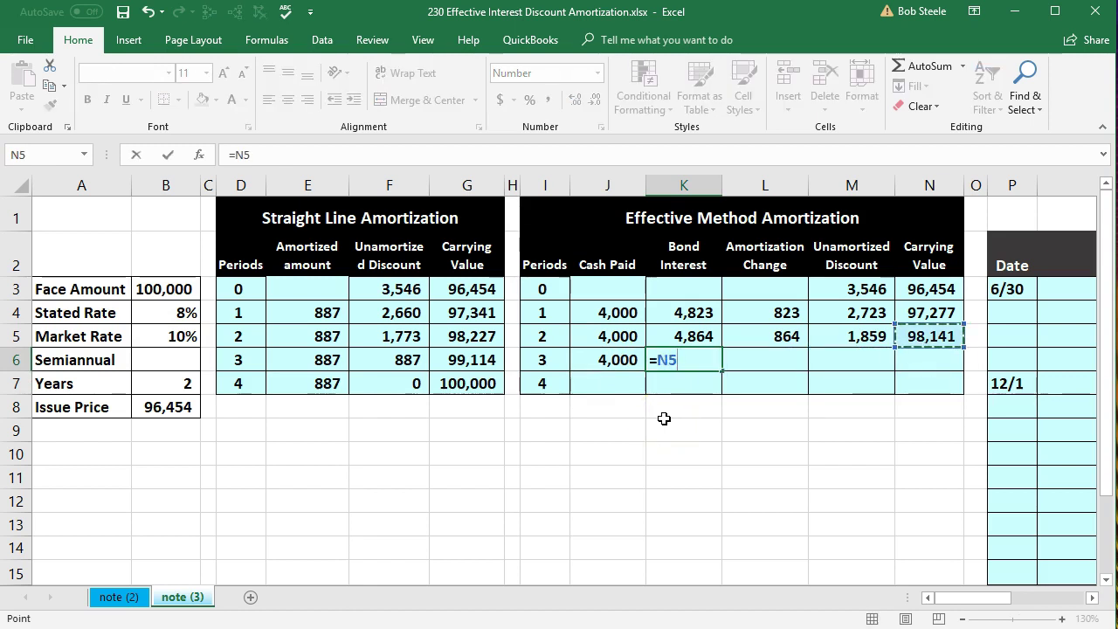
type("*")
key("Left")
key("Left")
key("Left")
key("Left")
key("Left")
key("Left")
key("Left")
key("Left")
key("Left")
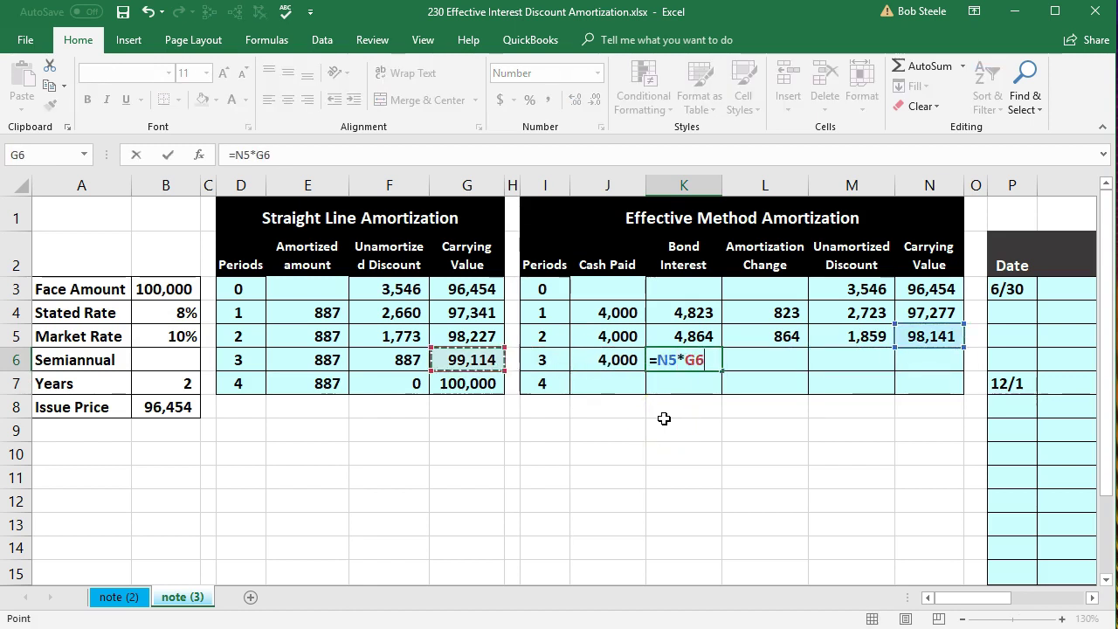
key("Up")
type("/2")
key("Tab")
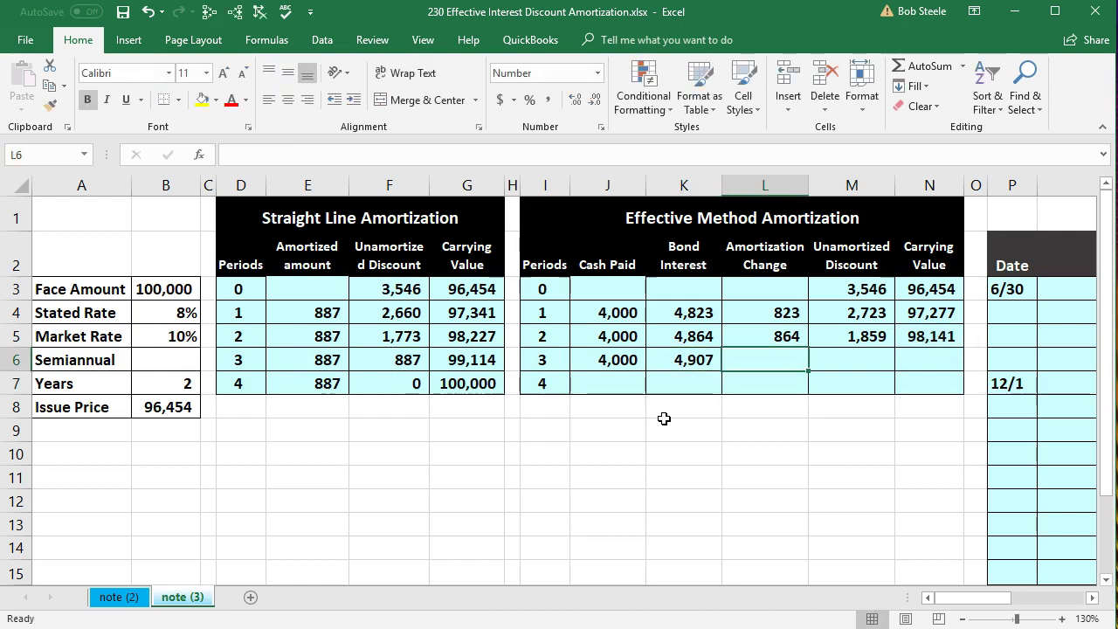
Enter period 3 amortization =K6-J6, giving 907.
type("=")
key("Left")
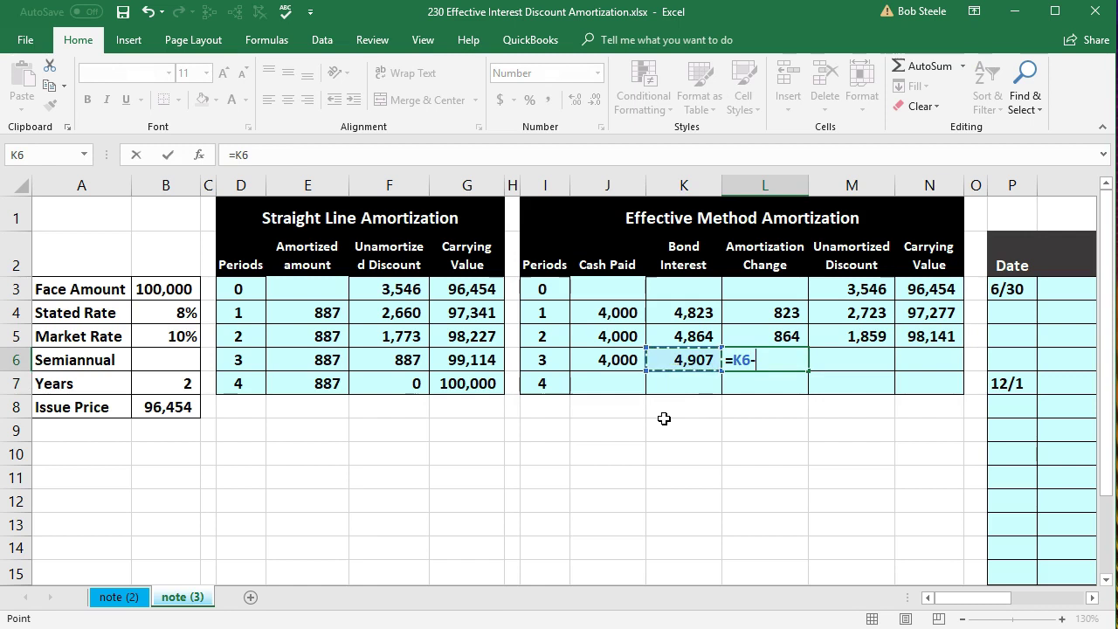
type("-")
key("Left")
key("Left")
key("Return")
Enter period 3 unamortized discount =M5-L6, giving 952.
key("Right")
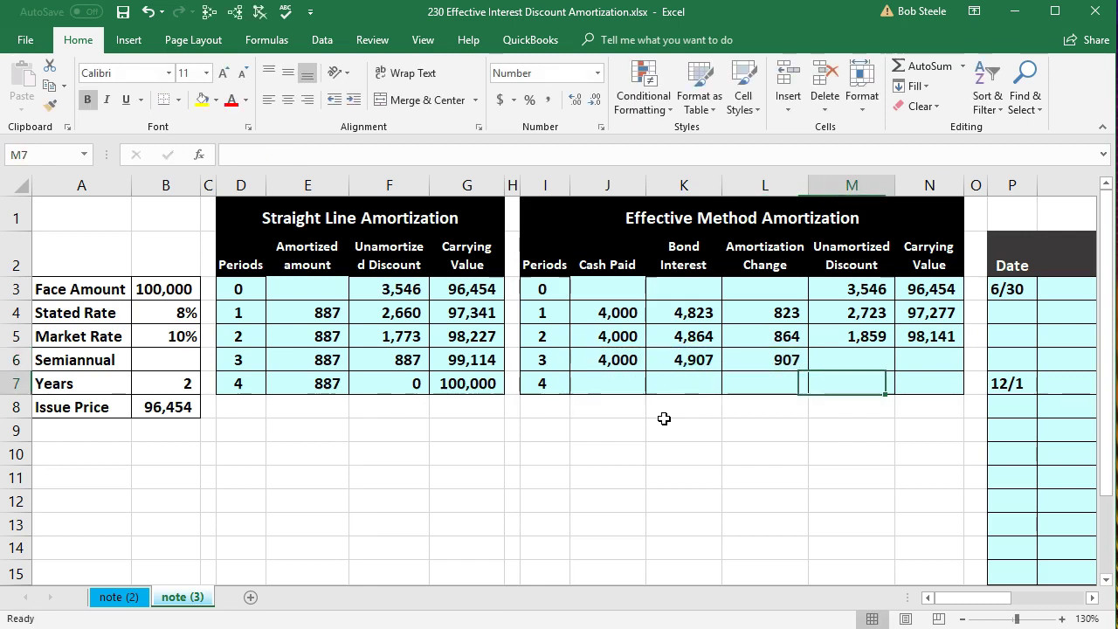
key("Up")
type("=")
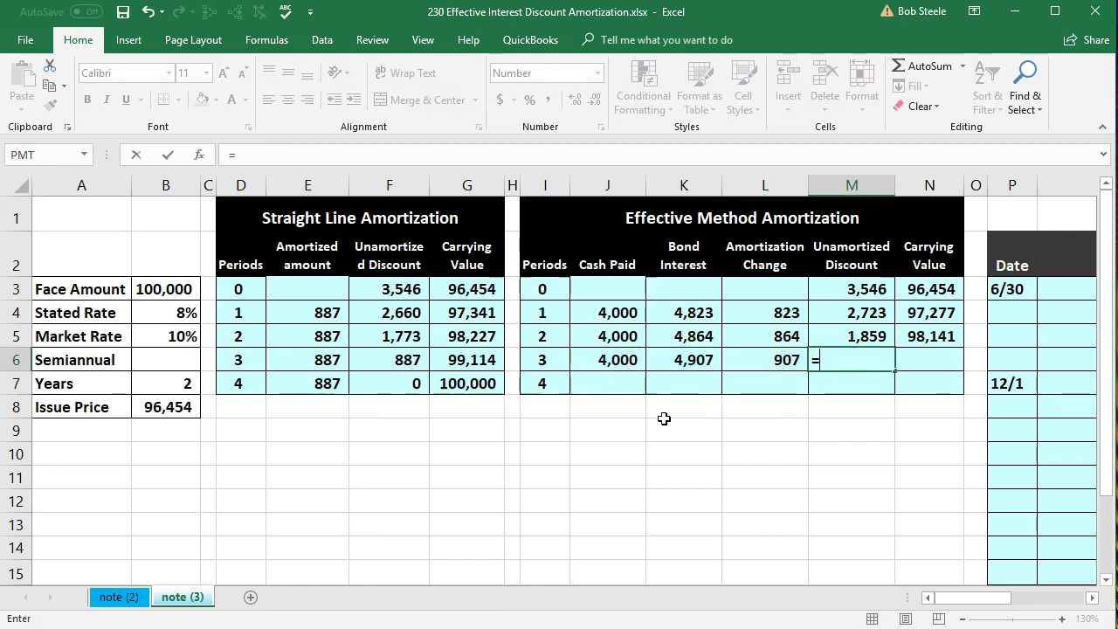
key("Up")
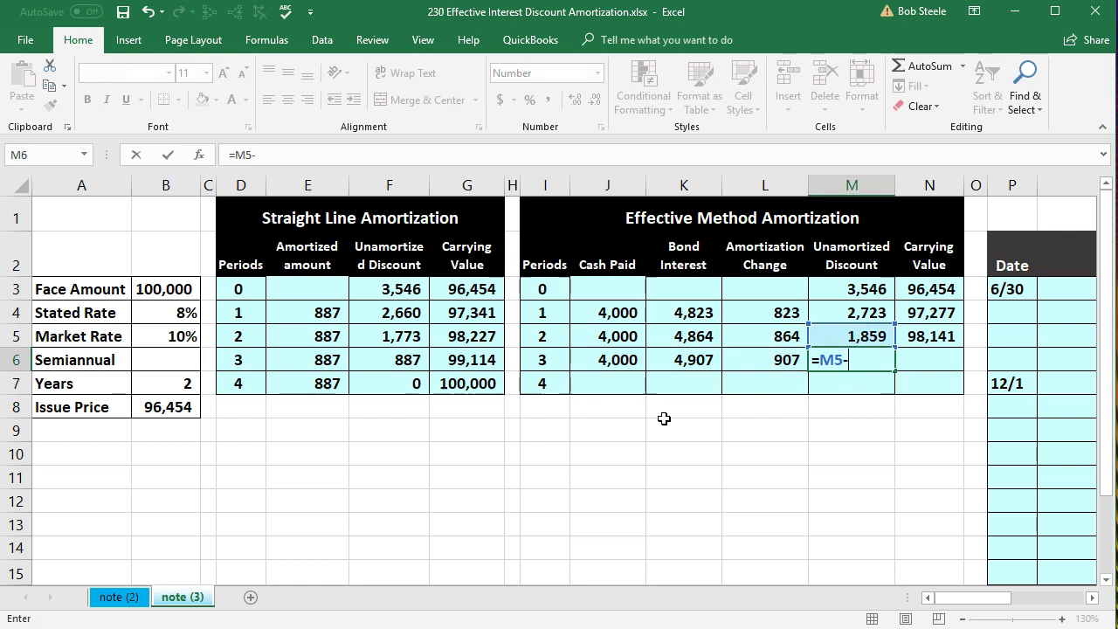
type("-")
key("Left")
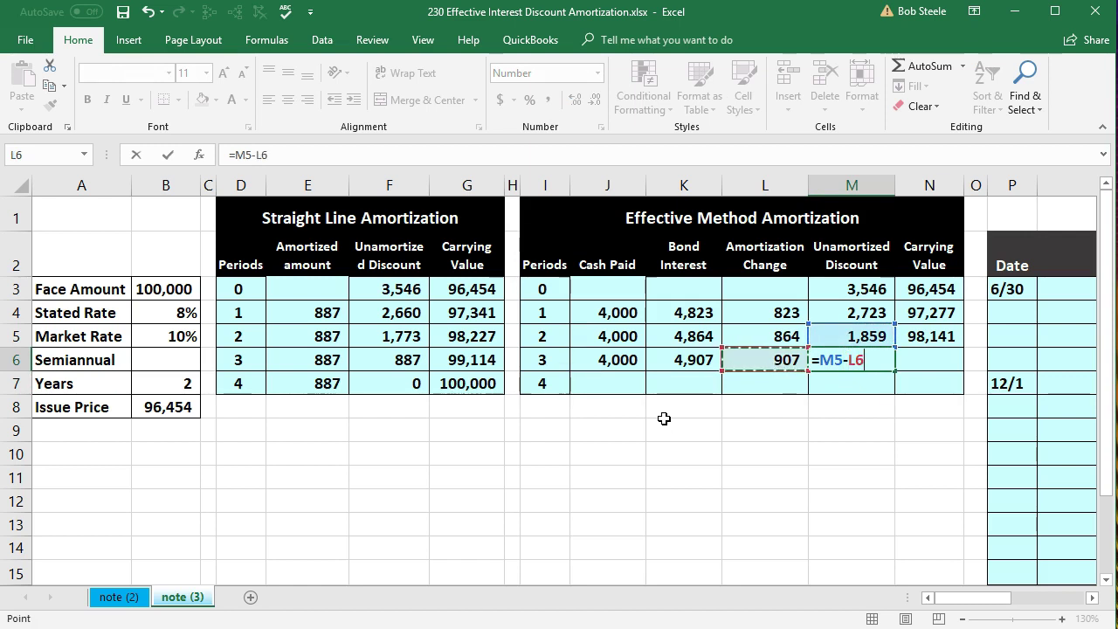
key("Tab")
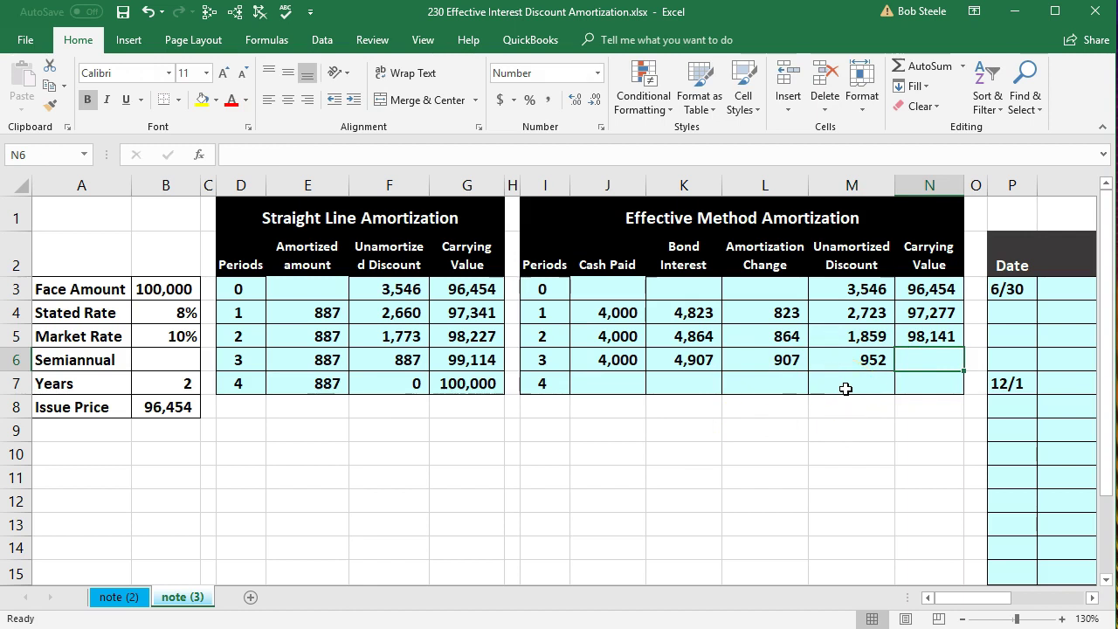
Enter period 3 carrying value =B3-M6, giving 99,048.
type("=")
left_click(169, 291)
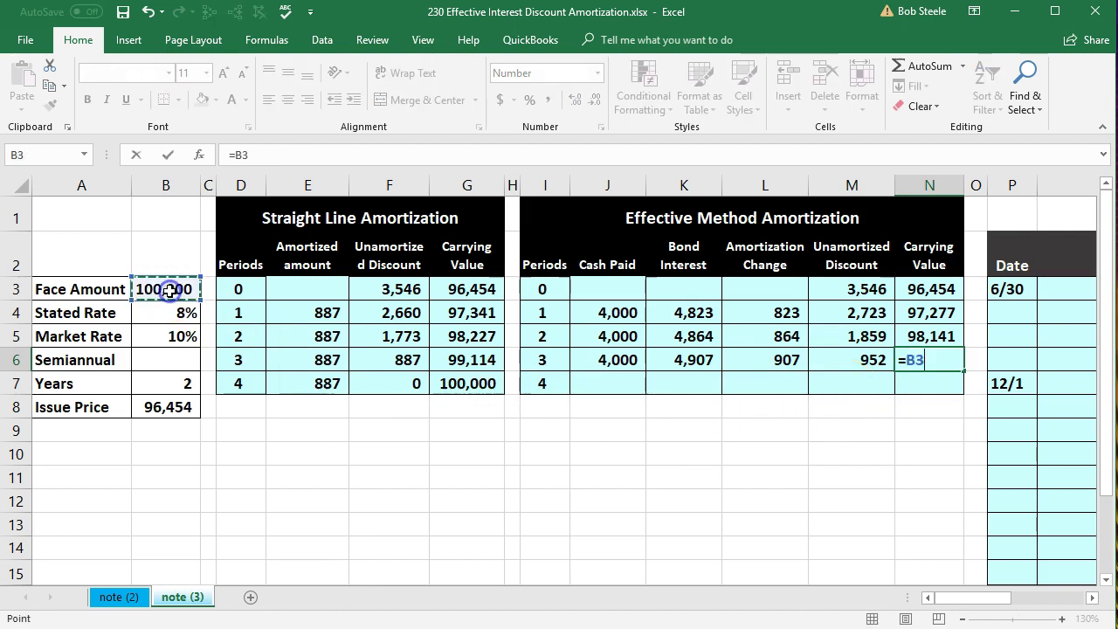
type("-")
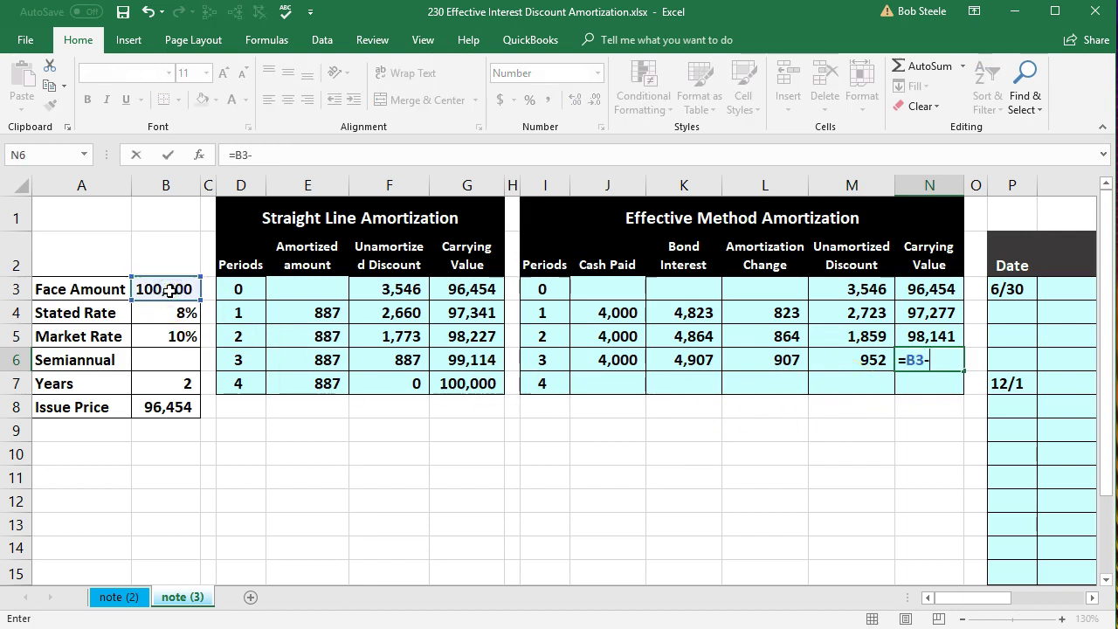
left_click(837, 359)
key("Return")
key("Left")
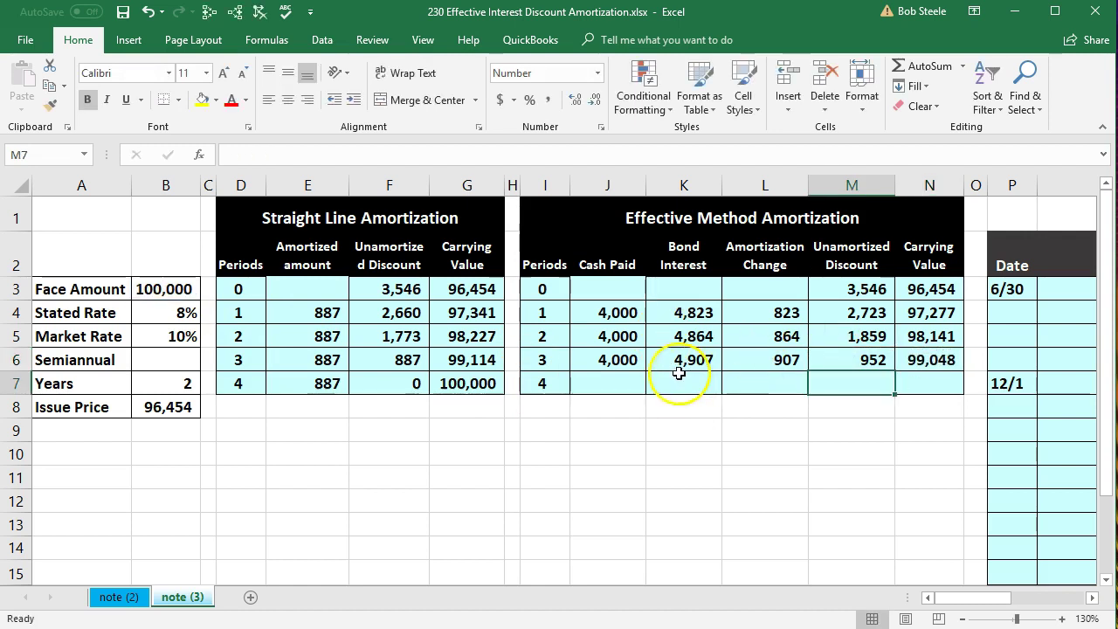
left_click(608, 380)
Enter period 4 cash paid =B3*B4/2 in J7, giving 4,000.
type("=")
key("Left")
key("Left")
key("Left")
key("Left")
key("Left")
key("Left")
key("Left")
key("Up")
key("Up")
key("Up")
key("Up")
key("Left")
type("*")
key("Left")
key("Left")
key("Left")
key("Left")
key("Left")
key("Left")
key("Left")
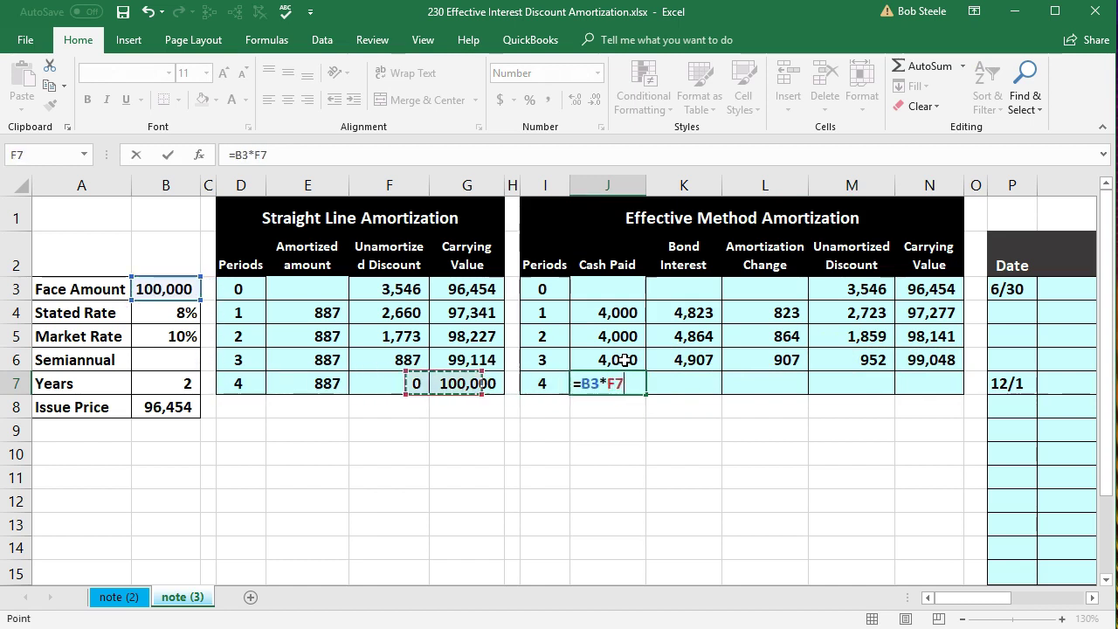
key("Up")
key("Up")
key("Up")
key("Up")
key("Left")
key("Down")
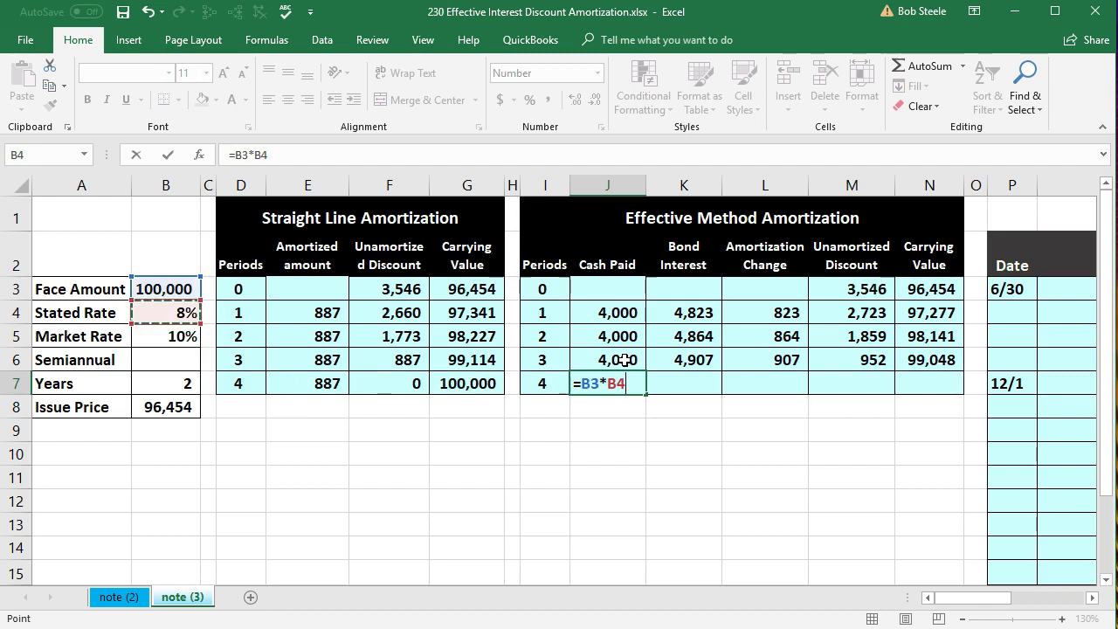
type("*")
key("Tab")
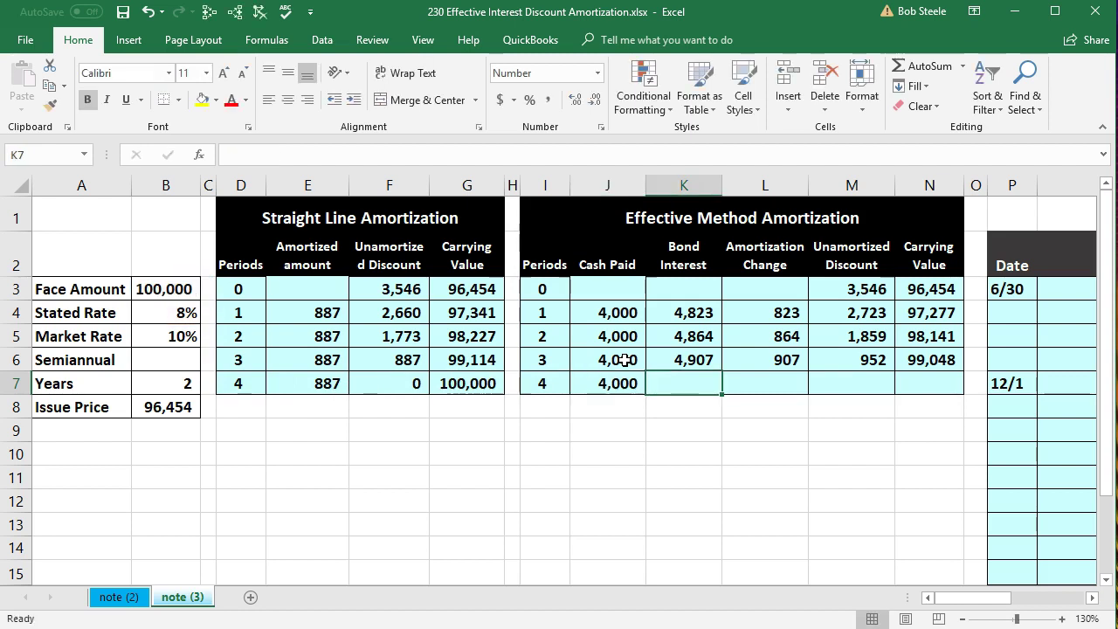
Enter period 4 bond interest =N6*B5/2 in K7, giving 4,952.
type("=")
key("Right")
key("Right")
key("Right")
key("Up")
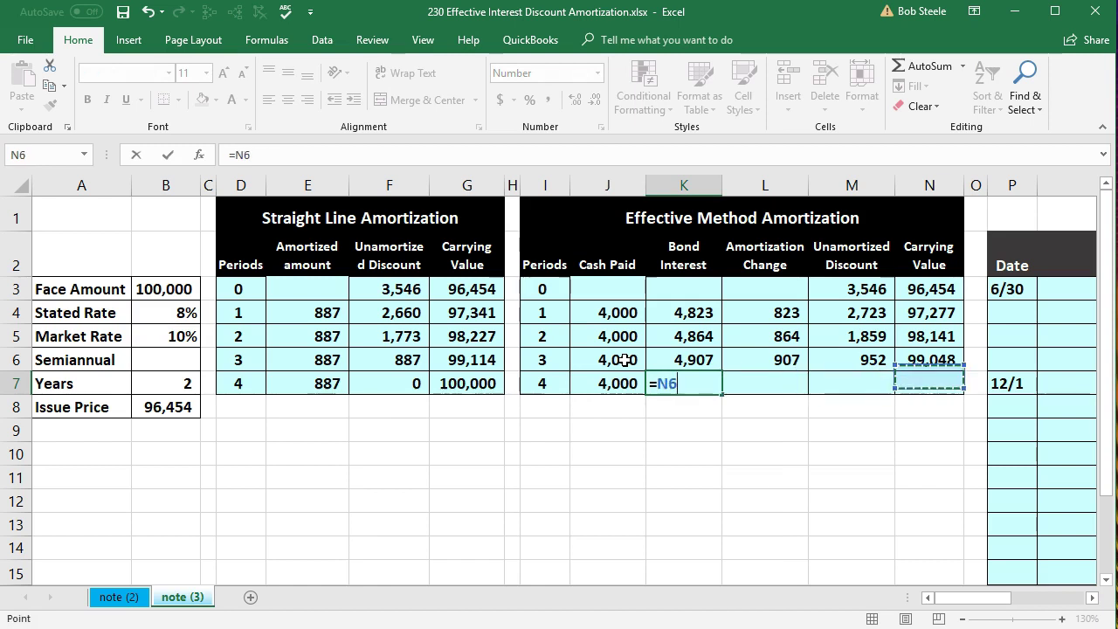
type("*")
key("Left")
key("Left")
key("Left")
key("Left")
key("Left")
key("Left")
key("Left")
key("Left")
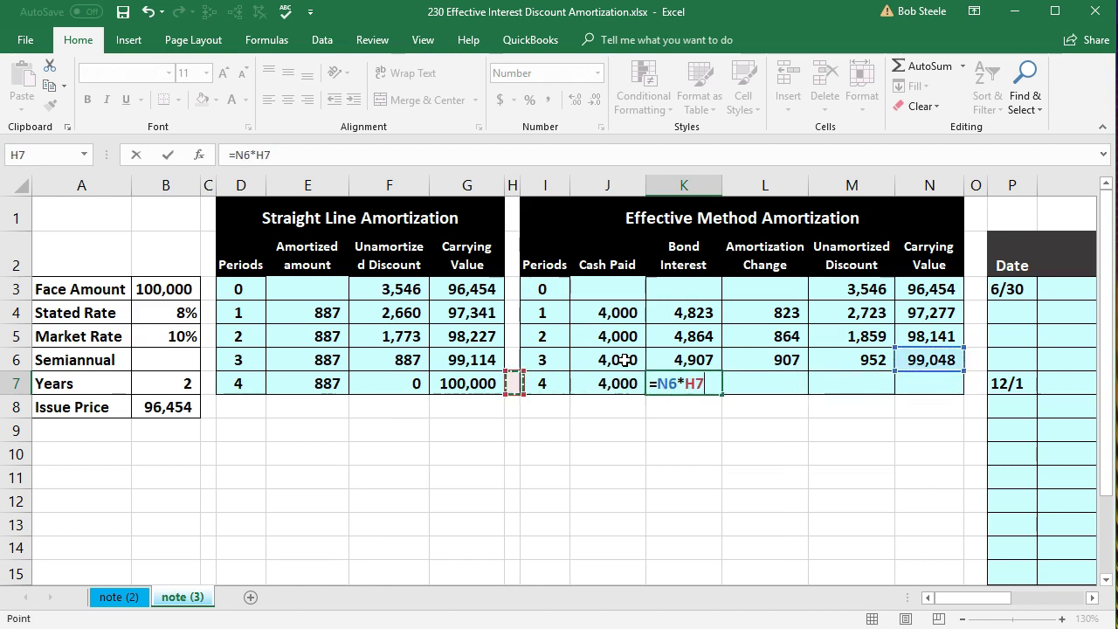
key("Left")
key("Up")
key("Up")
type("/")
key("Tab")
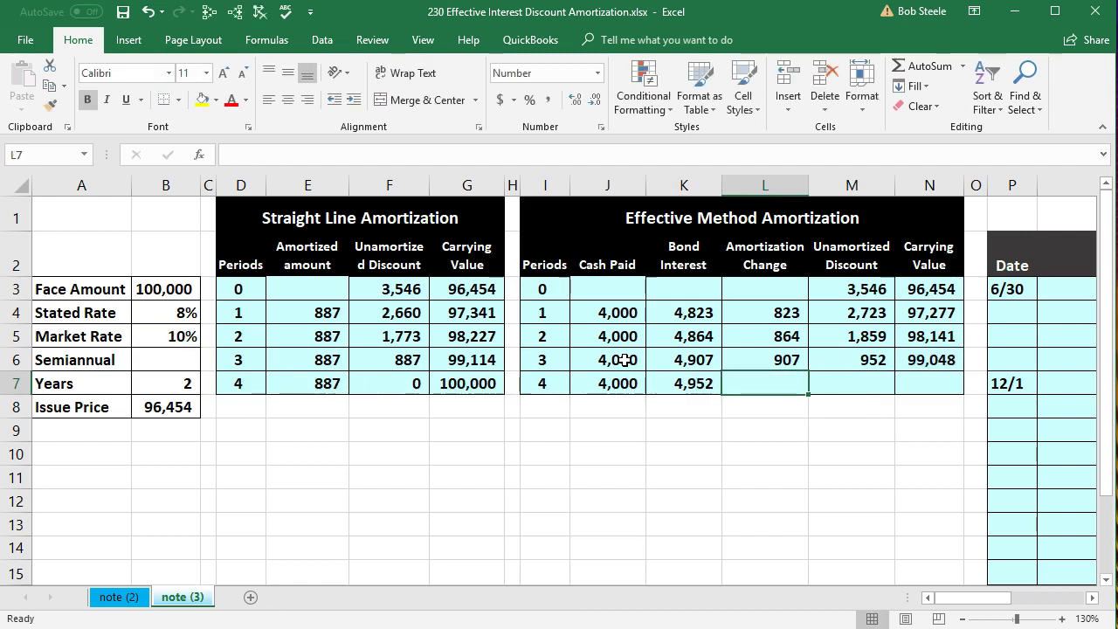
Enter period 4 amortization =K7-J7 in L7, giving 952.
type("=")
key("Left")
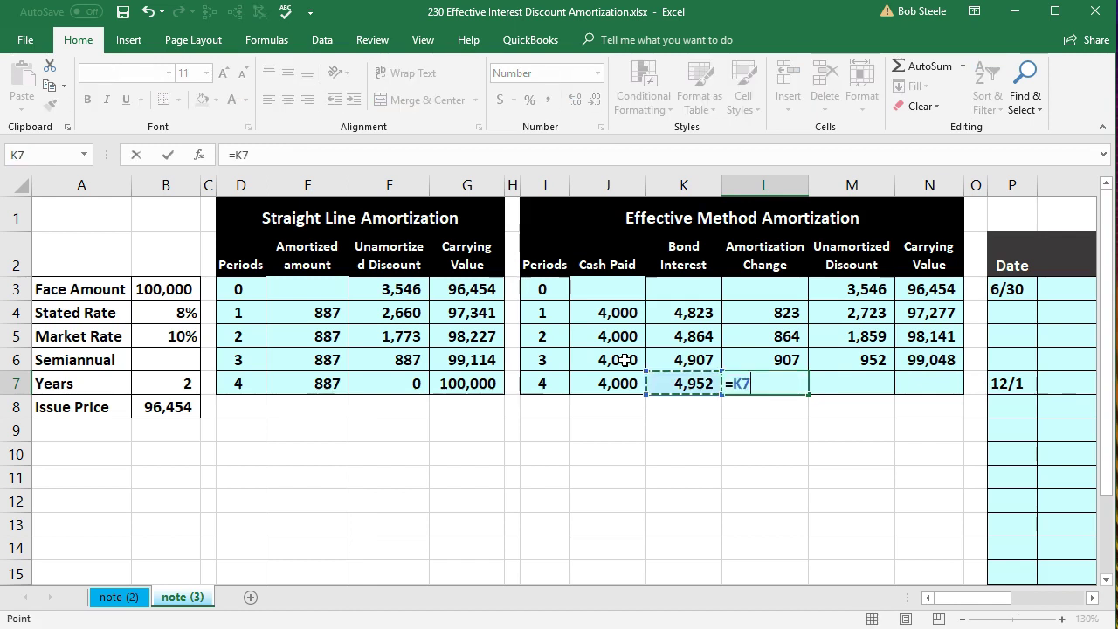
key("Left")
key("Left")
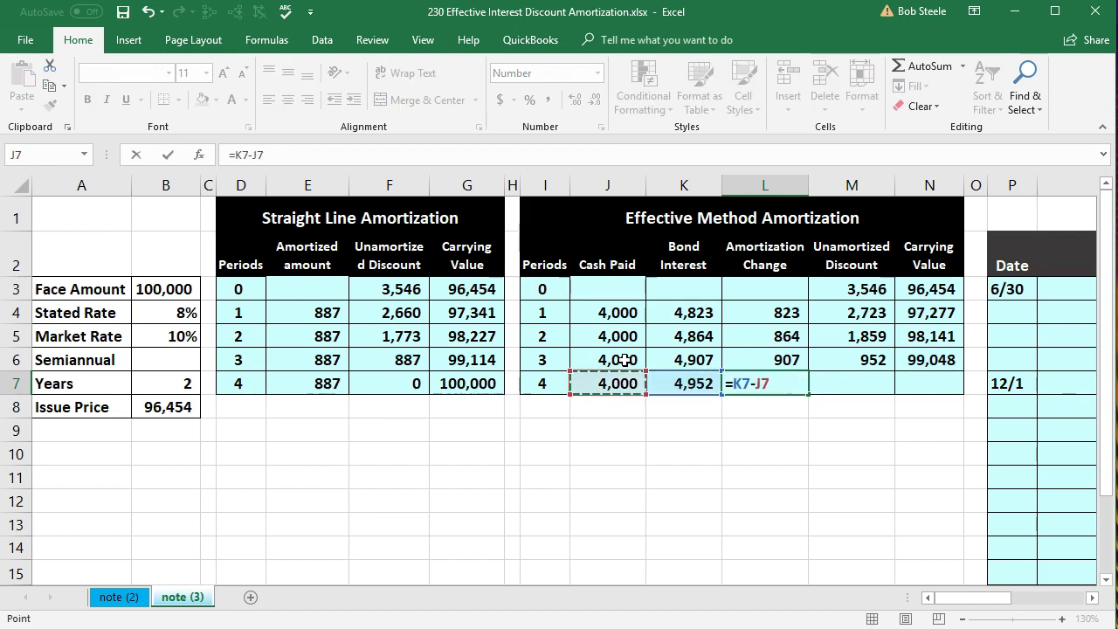
key("Tab")
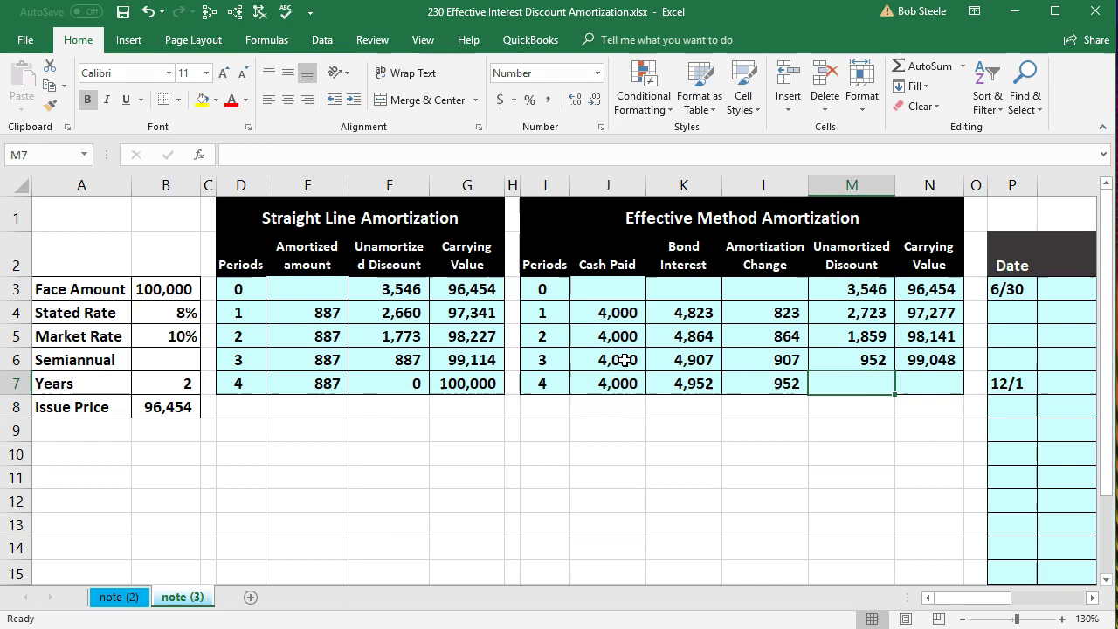
Enter period 4 unamortized discount =M6-L7 in M7, reaching 0.
type("=")
key("Up")
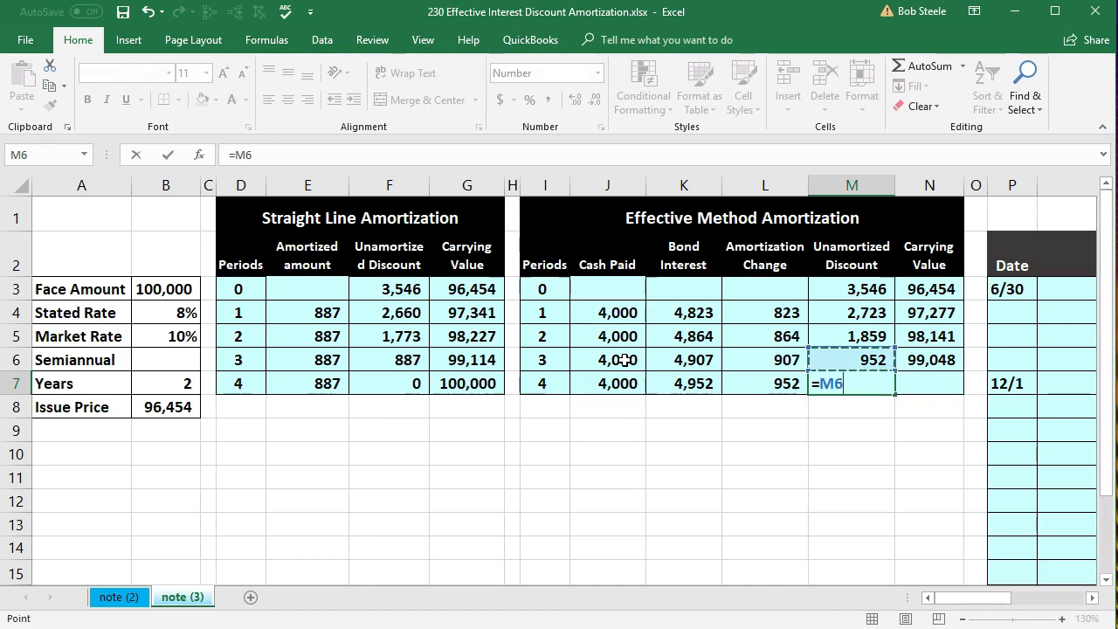
type("-")
key("Left")
key("Tab")
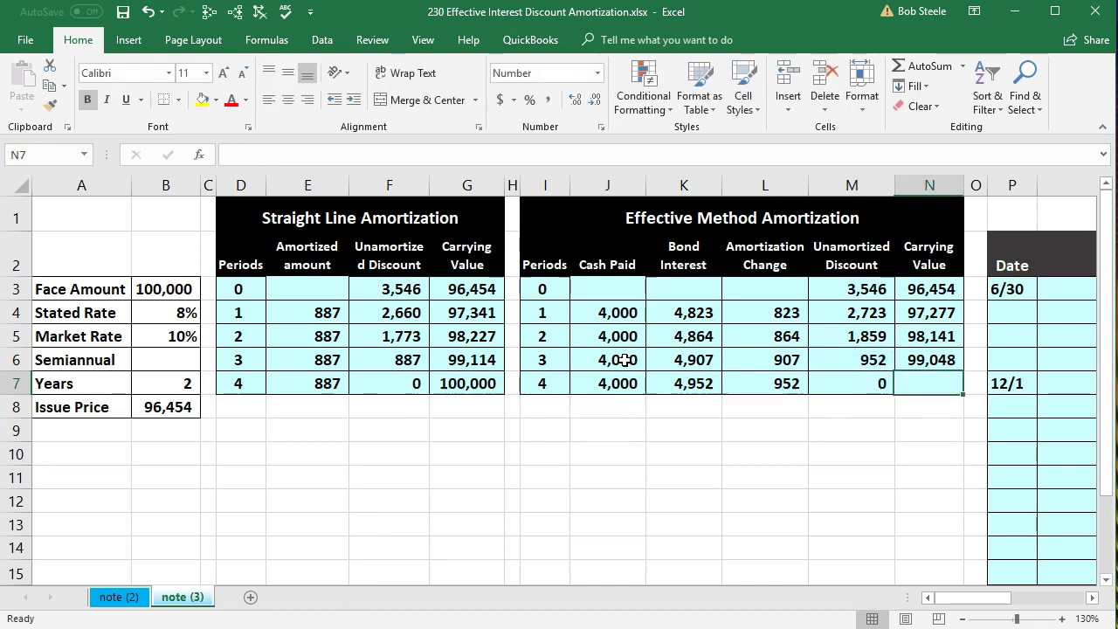
key("Left")
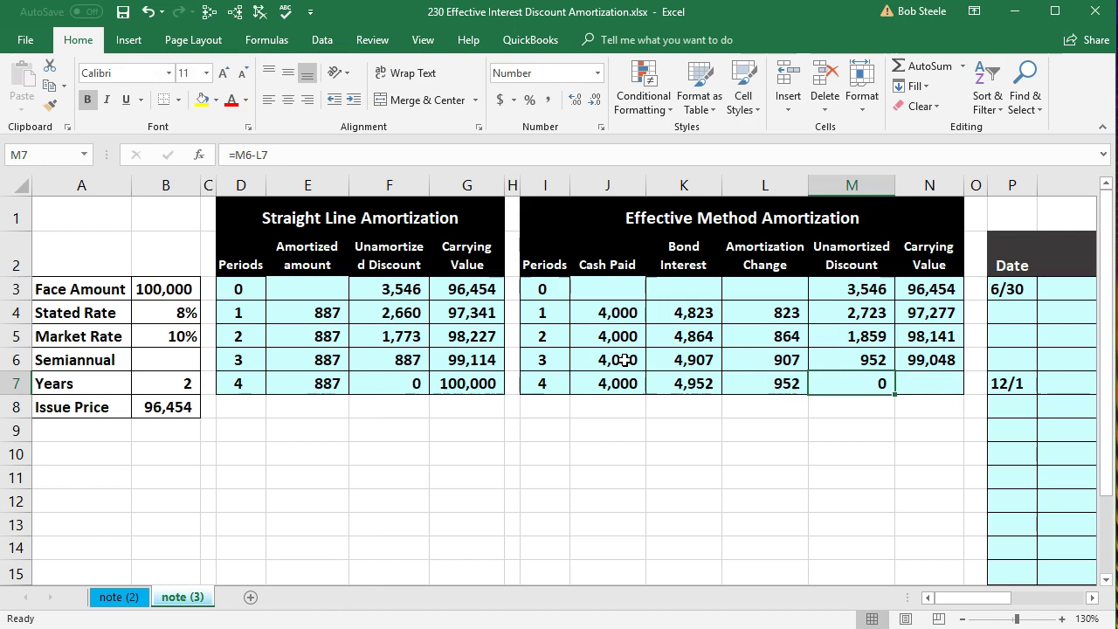
key("Right")
Enter period 4 carrying value =B3-M7 in N7, reaching 100,000.
type("=")
key("Left")
key("Left")
key("Left")
key("Left")
key("Left")
key("Left")
key("Left")
key("Left")
key("Left")
key("Left")
key("Left")
key("Left")
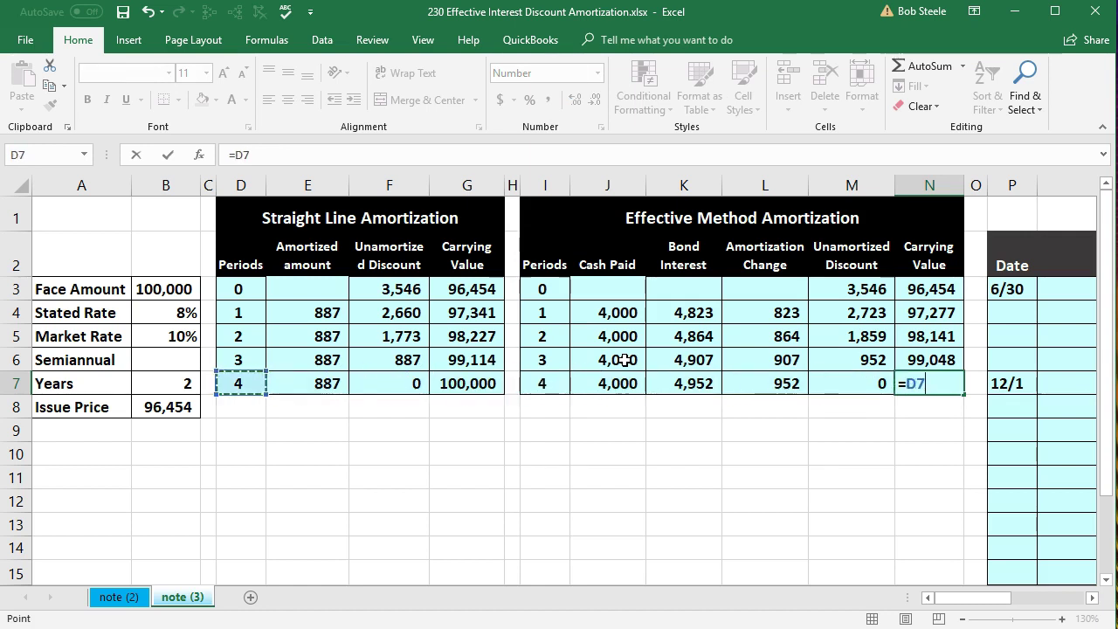
key("Up")
key("Up")
key("Up")
key("Up")
type("-")
key("Left")
key("Return")
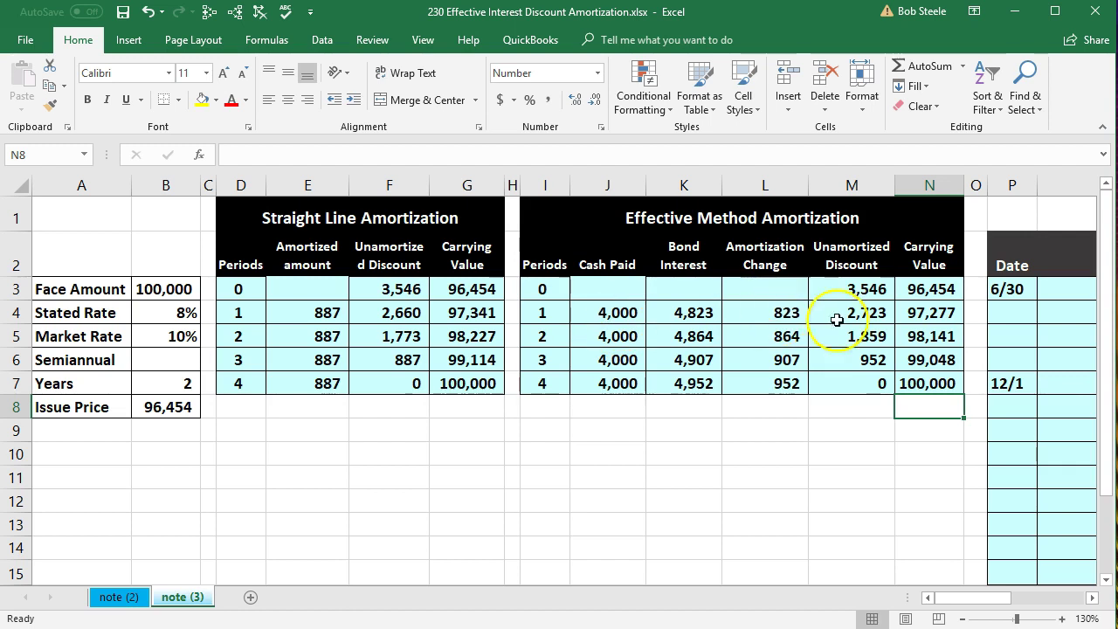
Clear the period 3, 4 and period 2 results from the effective-method table.
left_click_drag(622, 359, 928, 381)
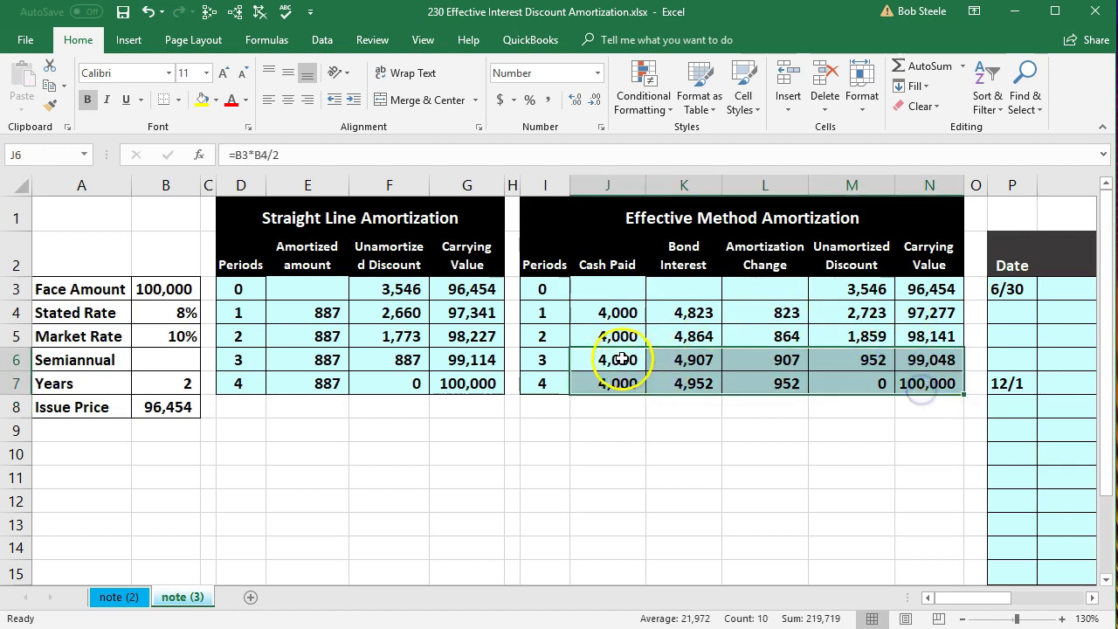
key("Delete")
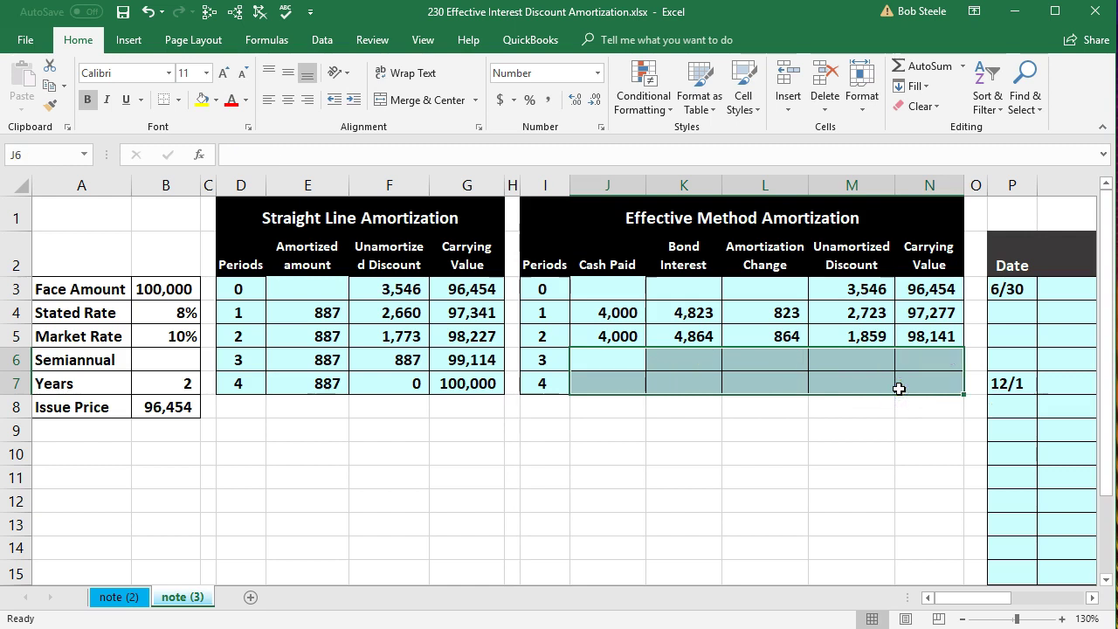
left_click(625, 339)
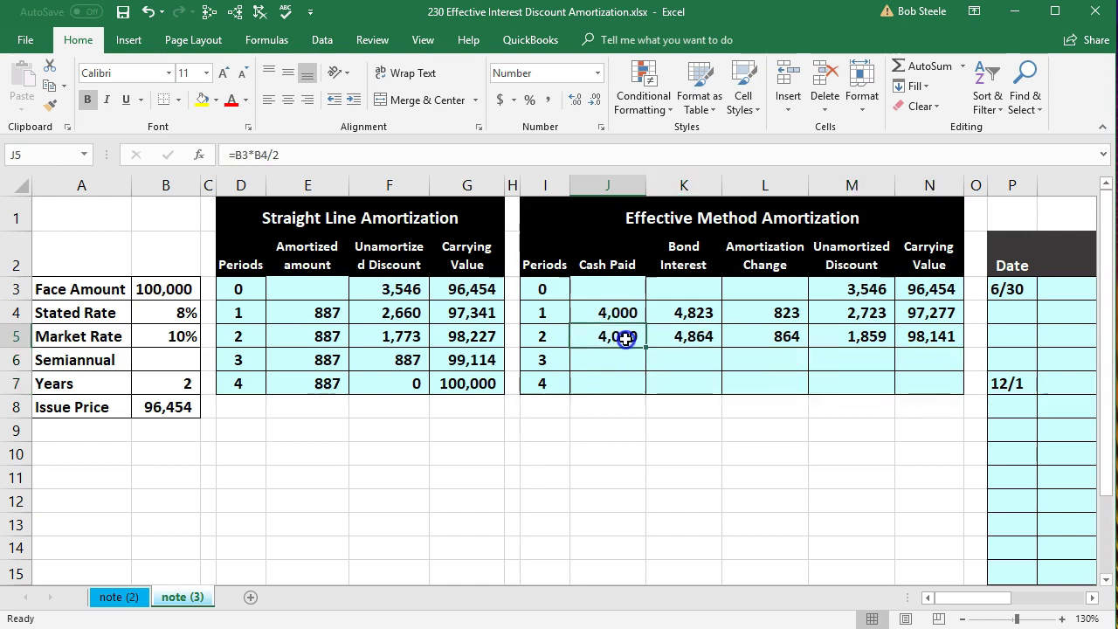
left_click_drag(625, 339, 911, 329)
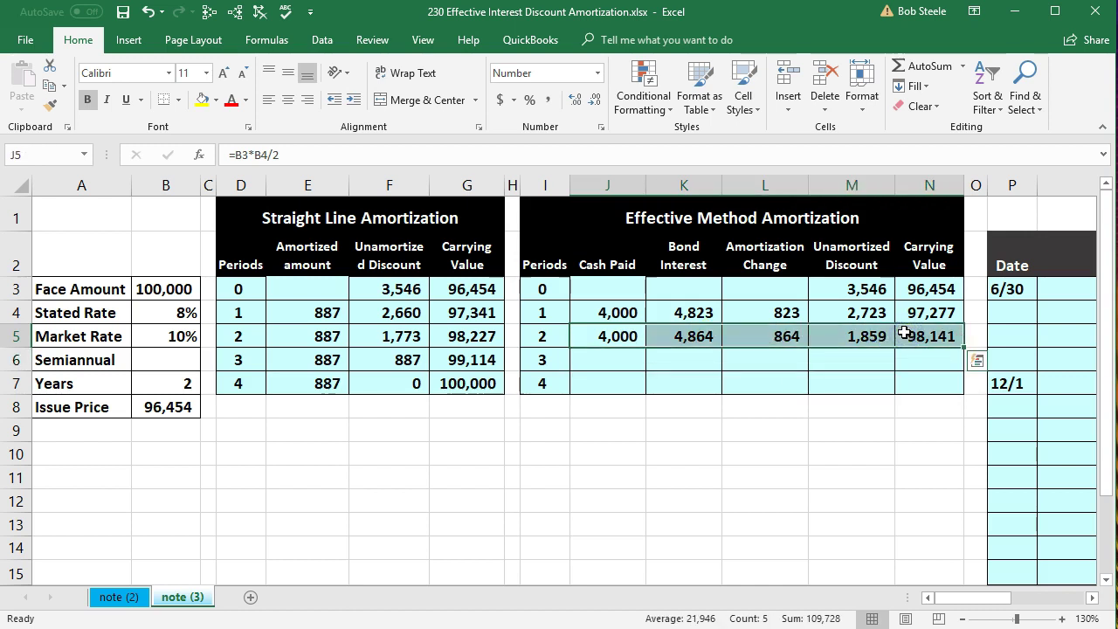
key("Delete")
Fill the period 1 formulas in J4:N4 down into the period 2 row.
left_click(848, 369)
left_click(619, 313)
left_click_drag(619, 313, 939, 321)
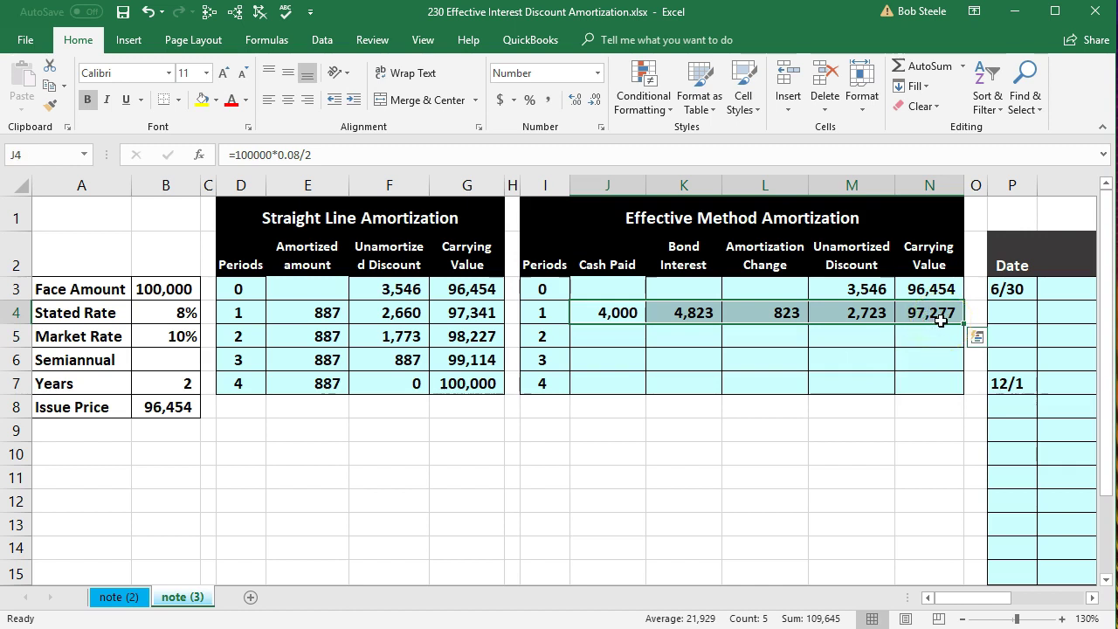
left_click_drag(940, 321, 963, 343)
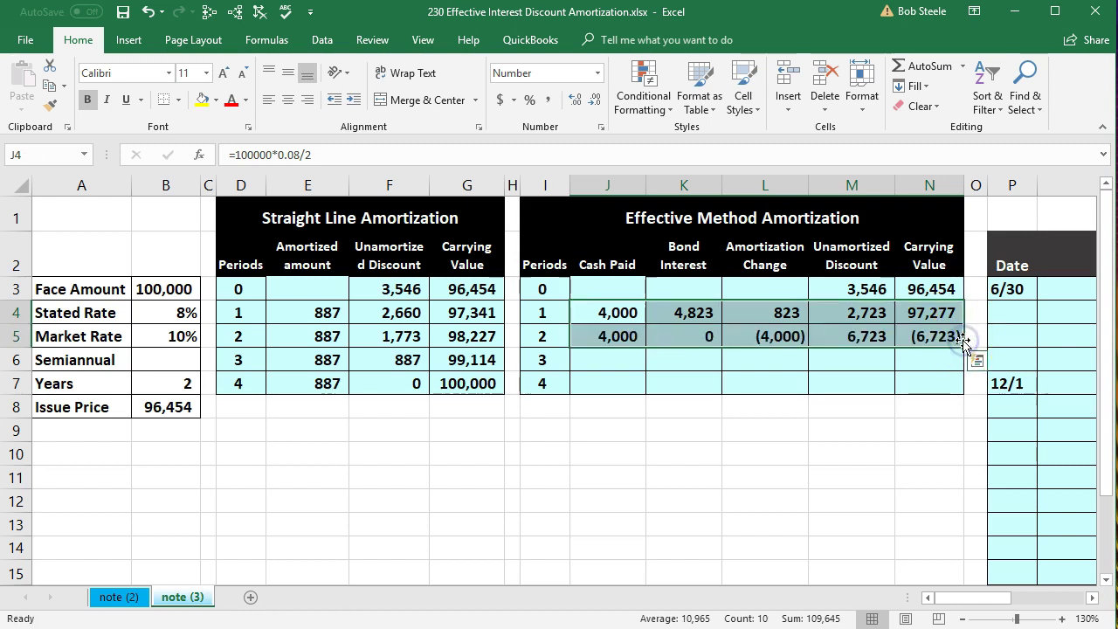
Inspect period 2 cash paid and interest formulas, then re-enter =K5-J5 in L5.
double_click(617, 335)
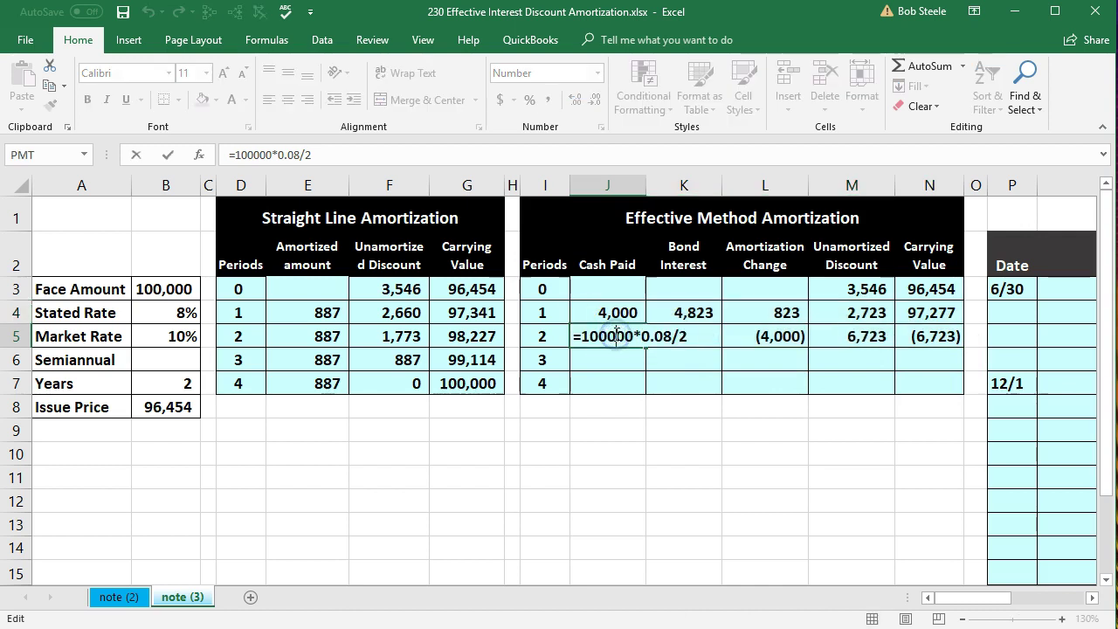
key("Return")
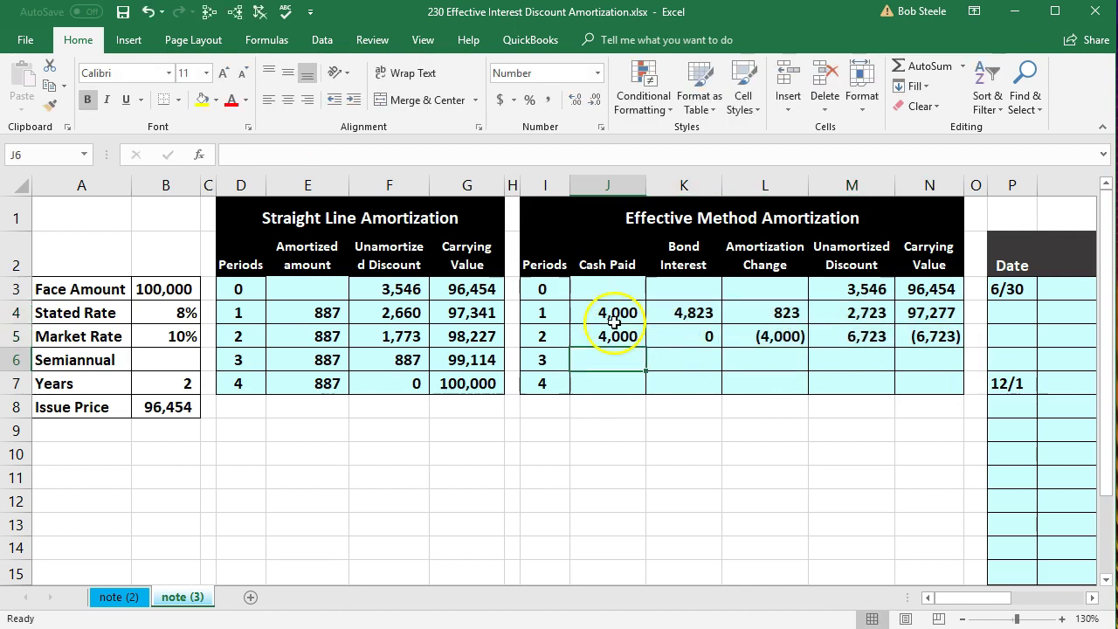
double_click(682, 336)
key("Return")
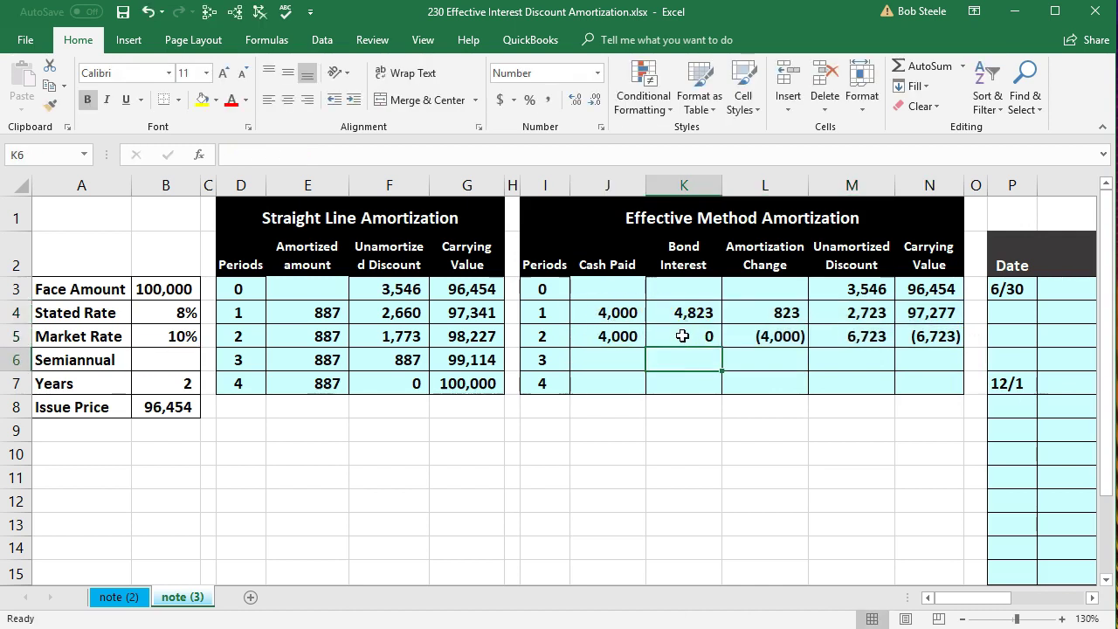
double_click(682, 336)
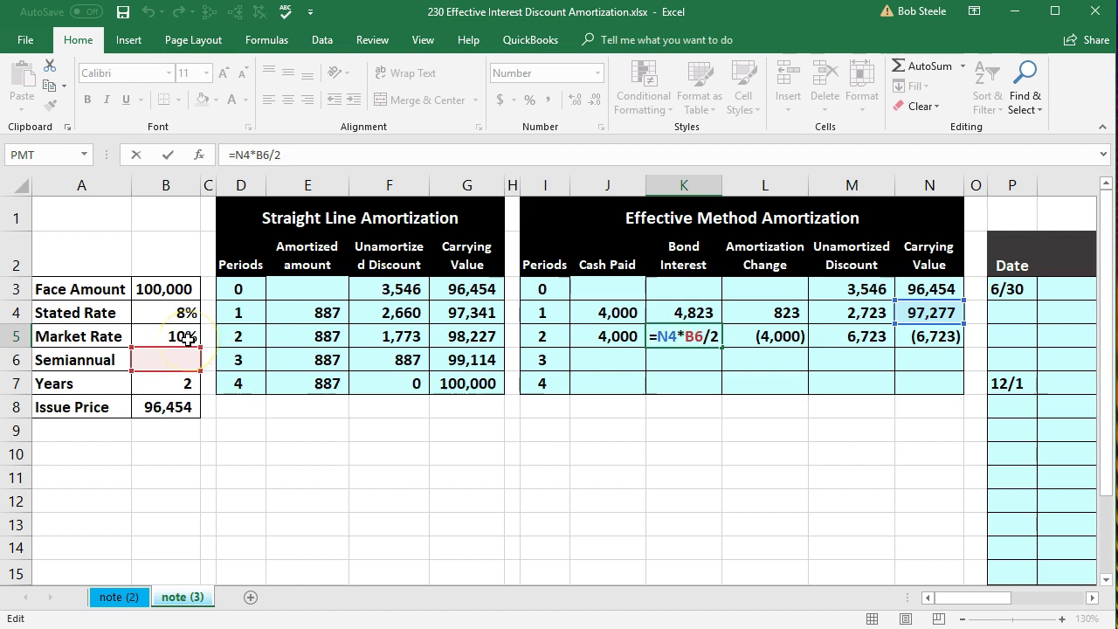
key("Return")
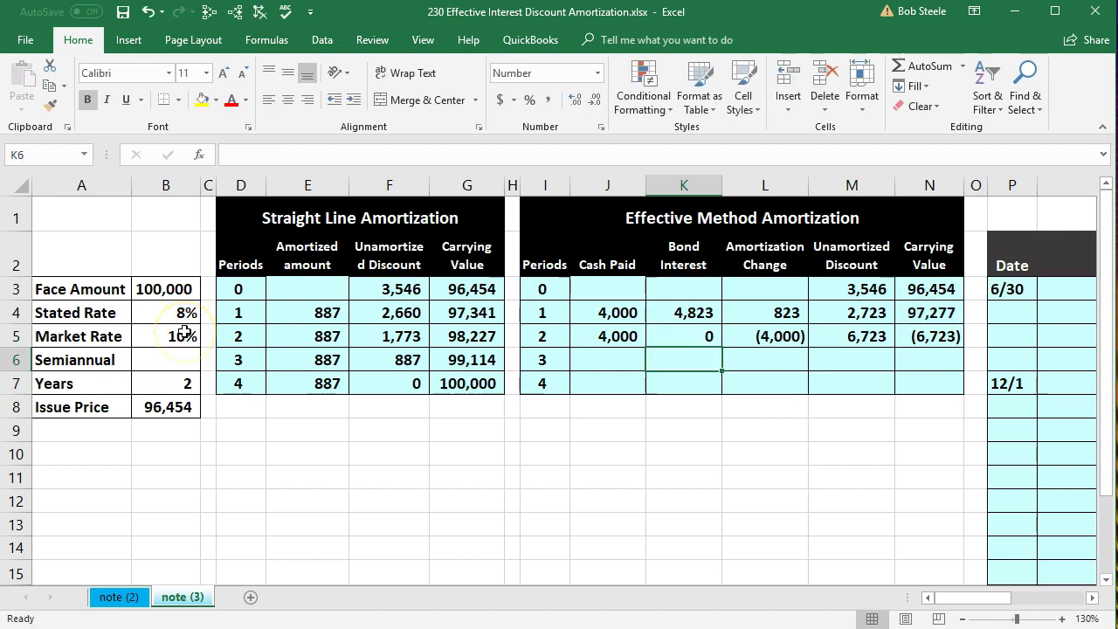
left_click(758, 337)
type("=K5-J5")
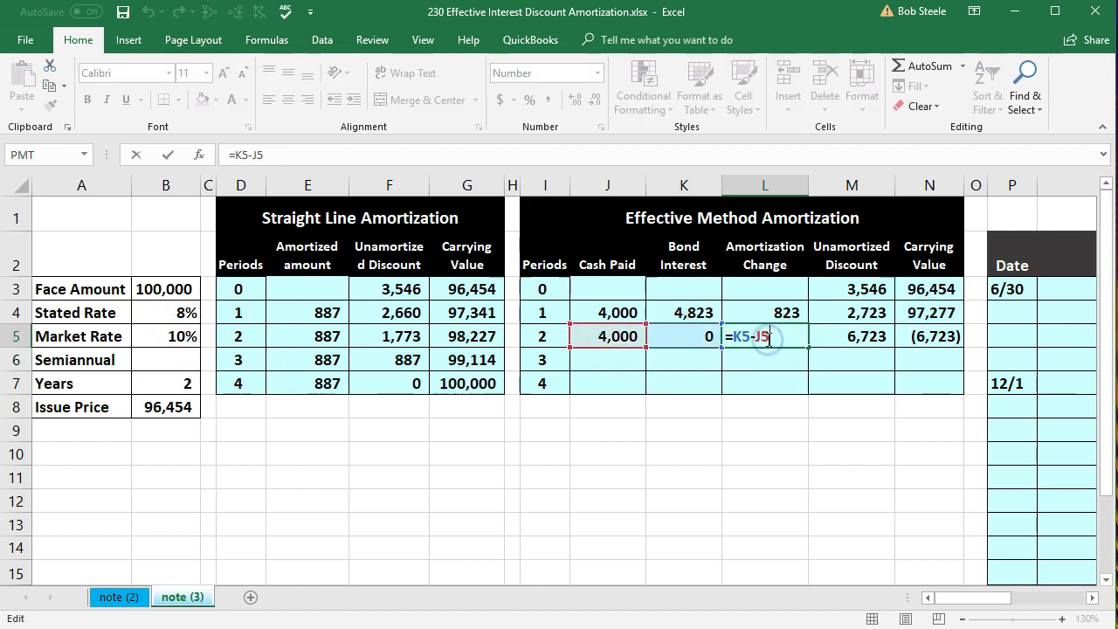
key("Return")
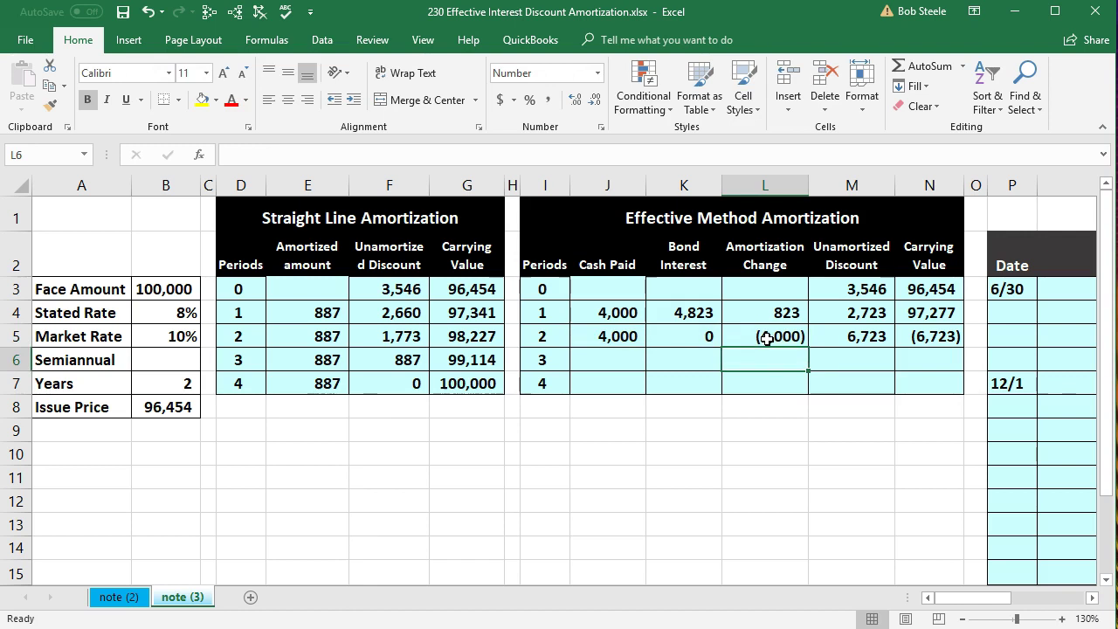
Check the M5 and N5 formulas, then delete the whole J5:N5 row.
double_click(863, 336)
key("Return")
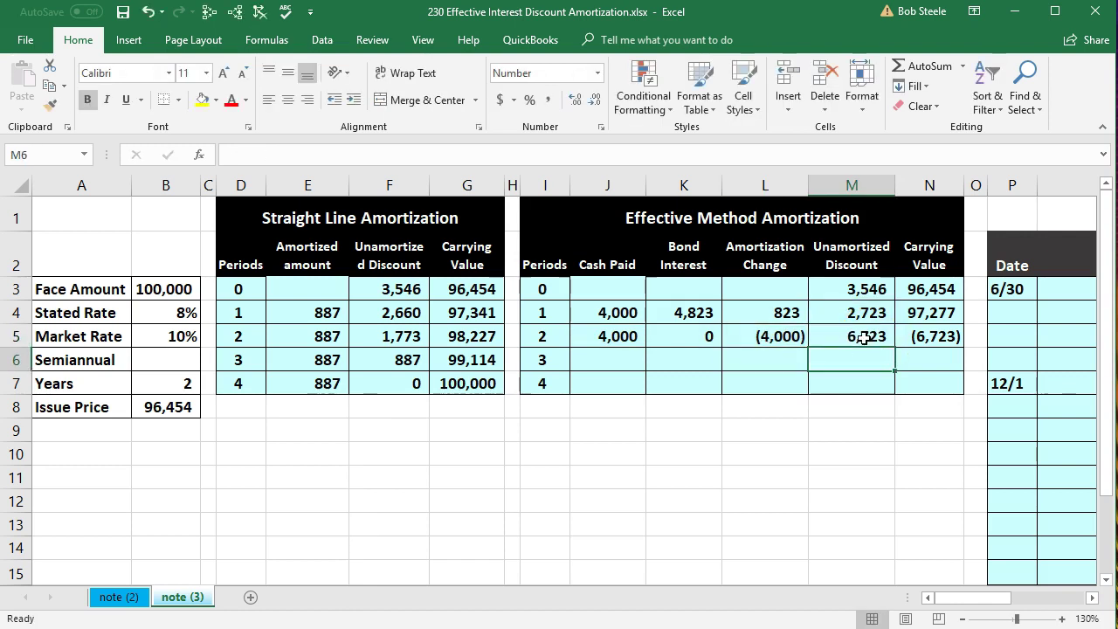
left_click(917, 337)
double_click(917, 338)
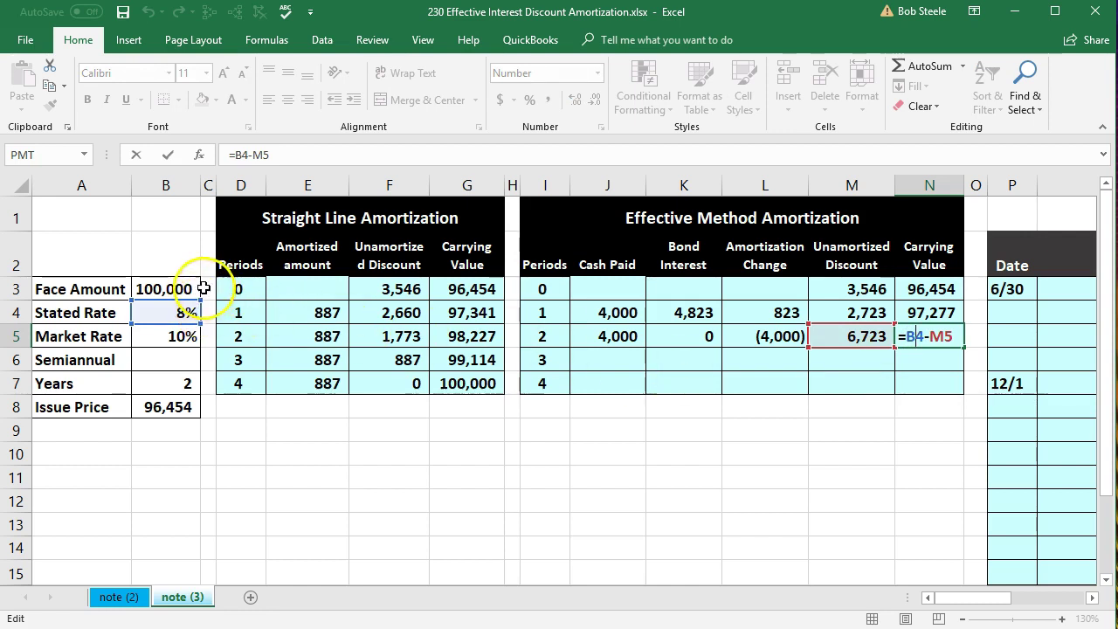
key("Return")
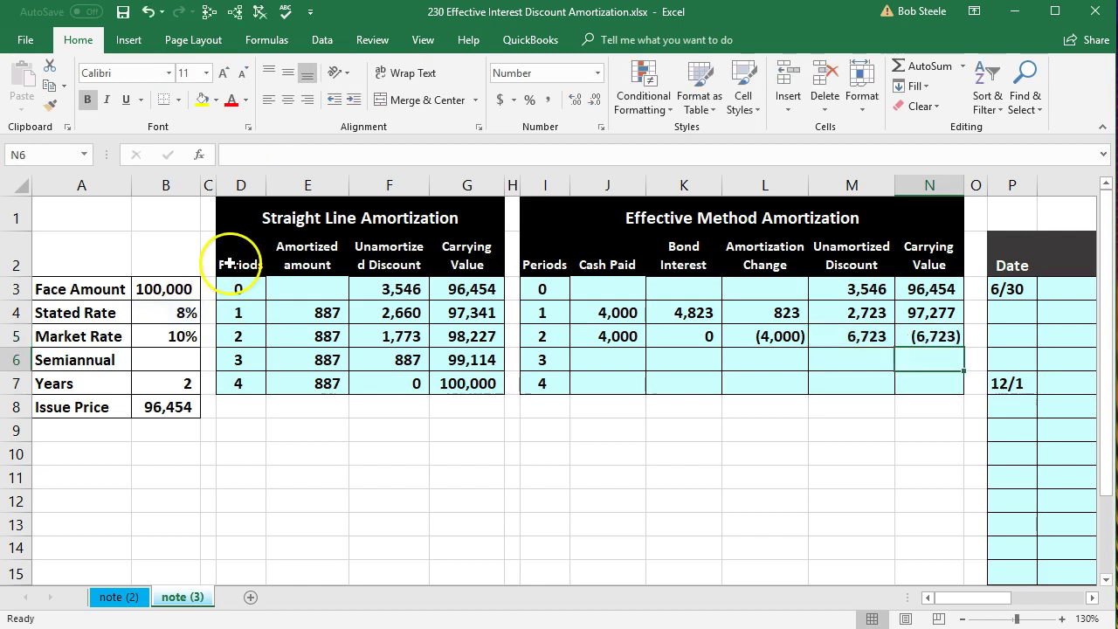
left_click_drag(624, 330, 907, 328)
key("Delete")
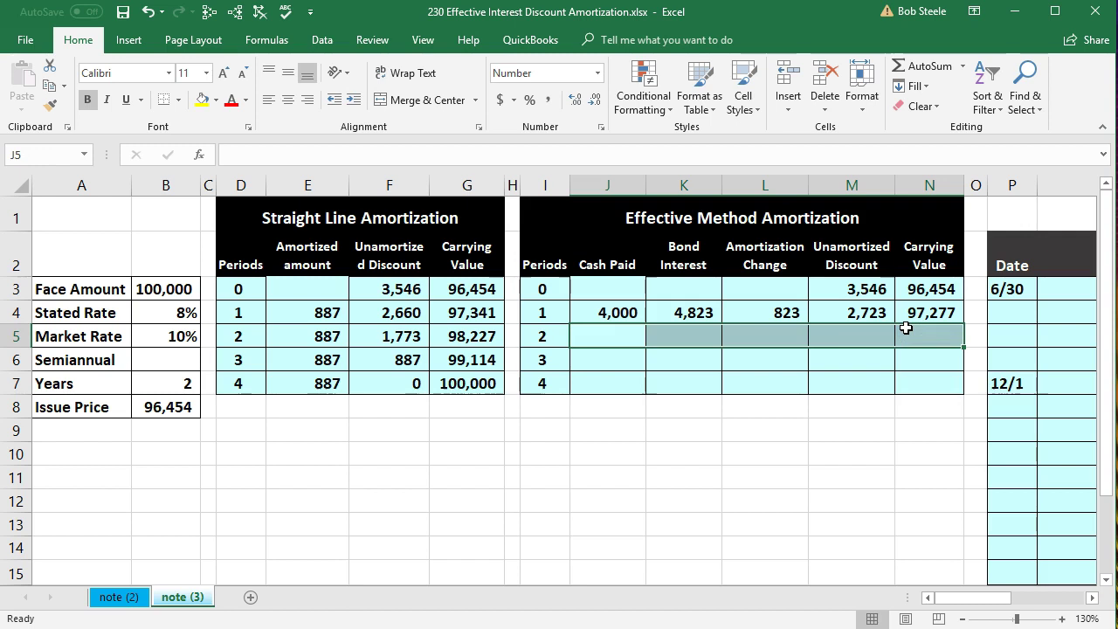
Lock the market rate in K4's bond interest formula as =N3*$B$5/2.
double_click(668, 316)
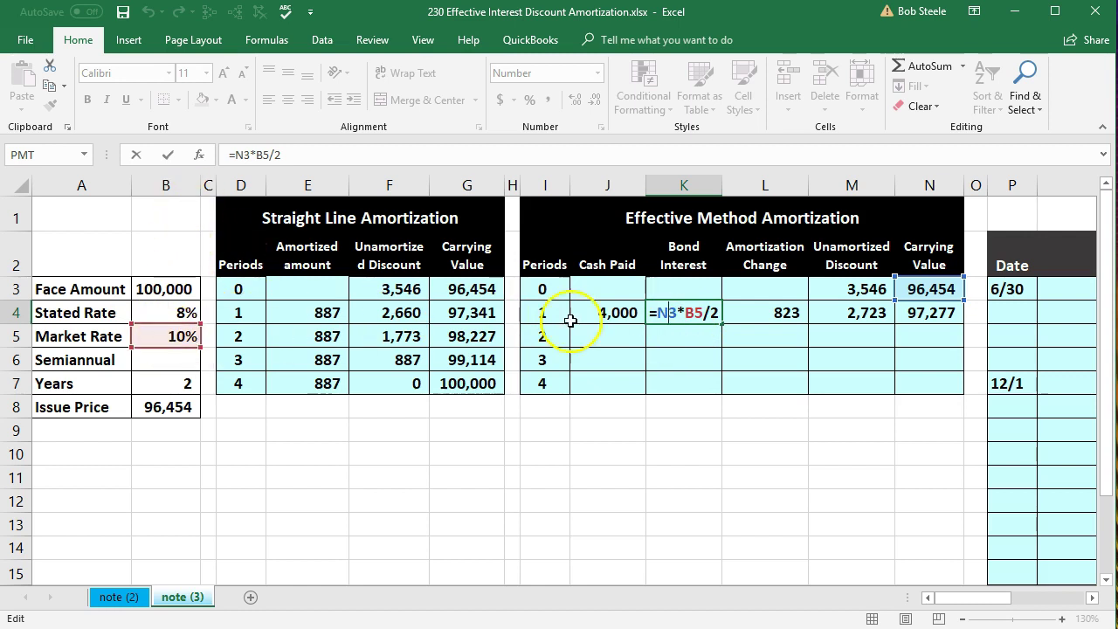
left_click(701, 313)
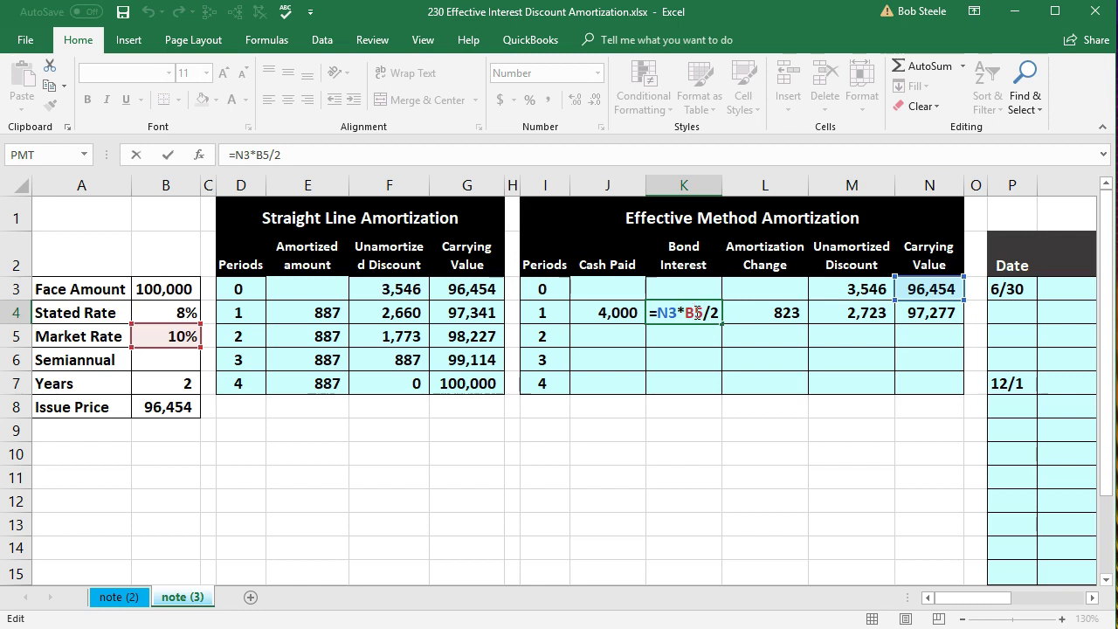
key("F4")
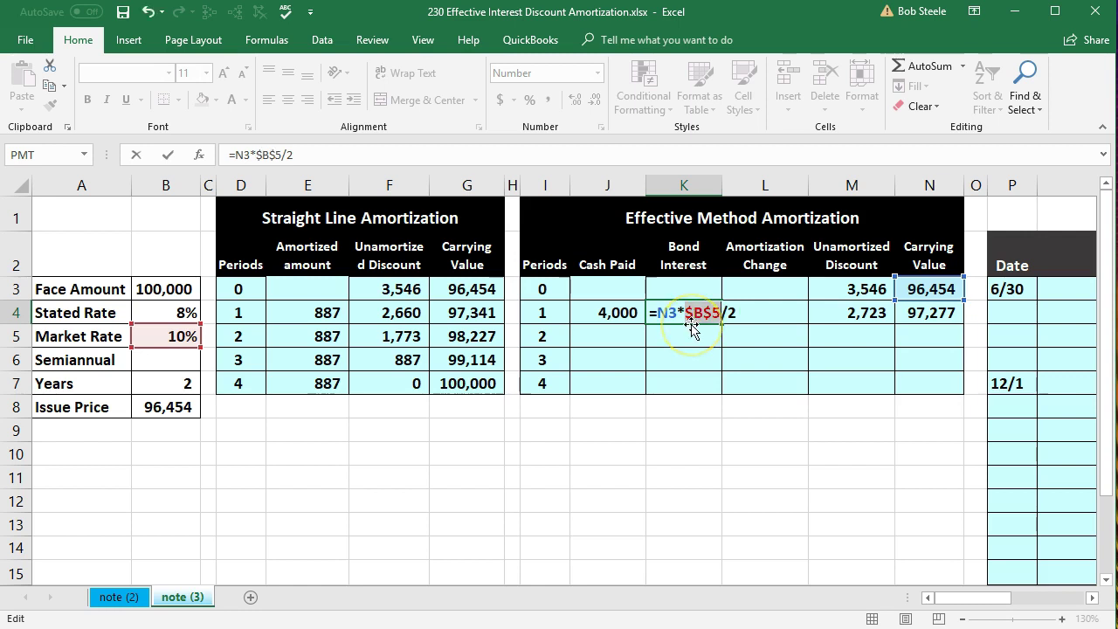
left_click(692, 312)
left_click(710, 314)
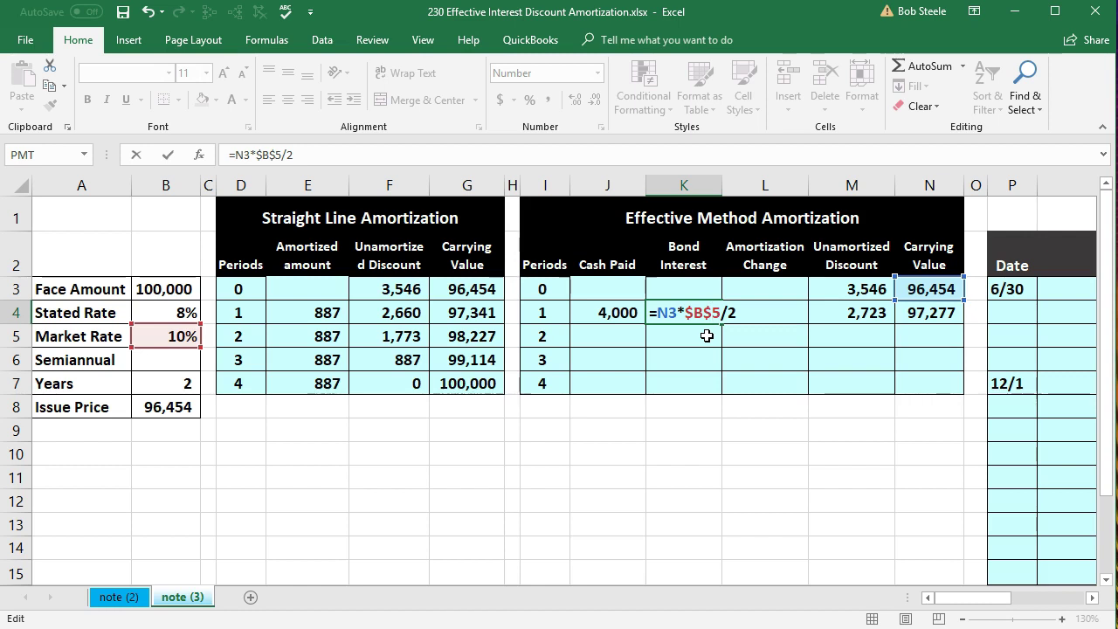
key("Return")
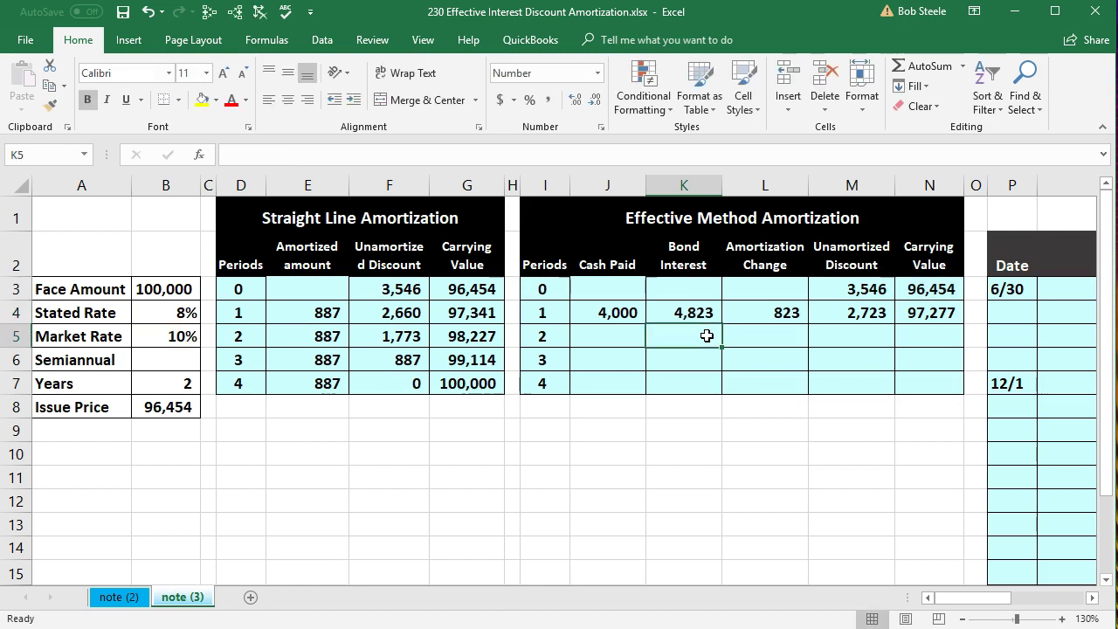
Lock the face amount in N4 (=$B$3-M4) and fill period 1's formulas down through period 4.
double_click(858, 311)
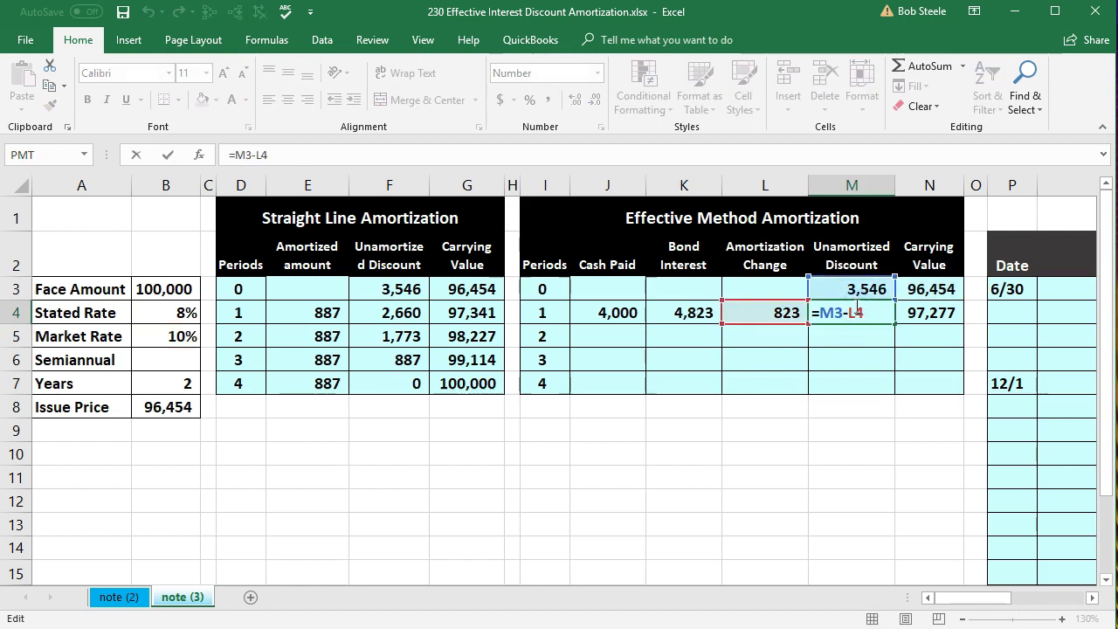
key("Return")
double_click(913, 312)
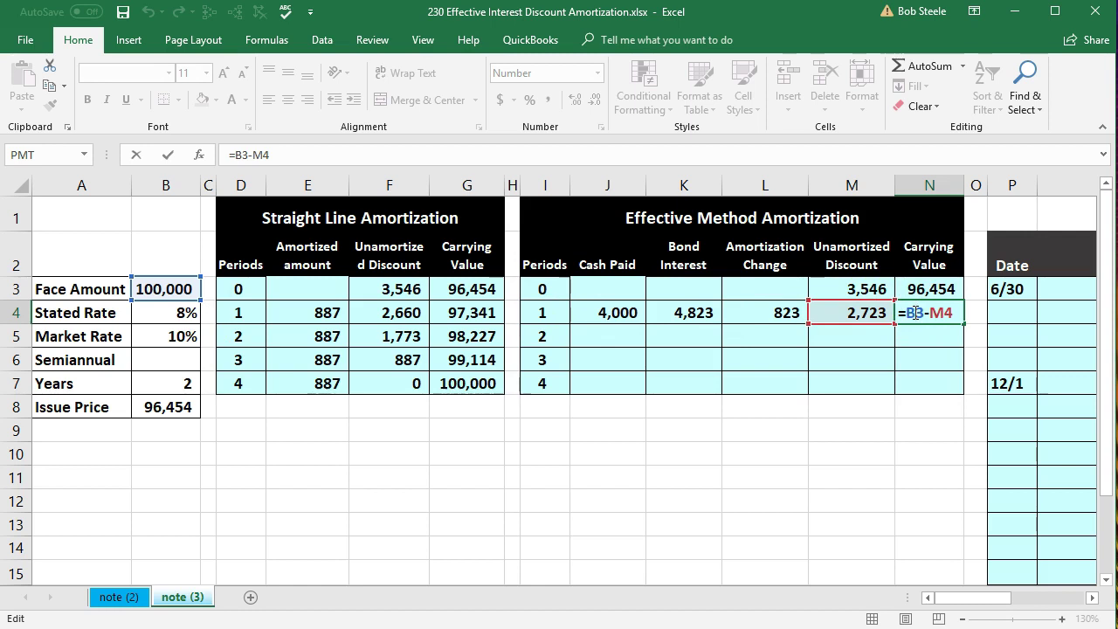
key("F4")
left_click(912, 312)
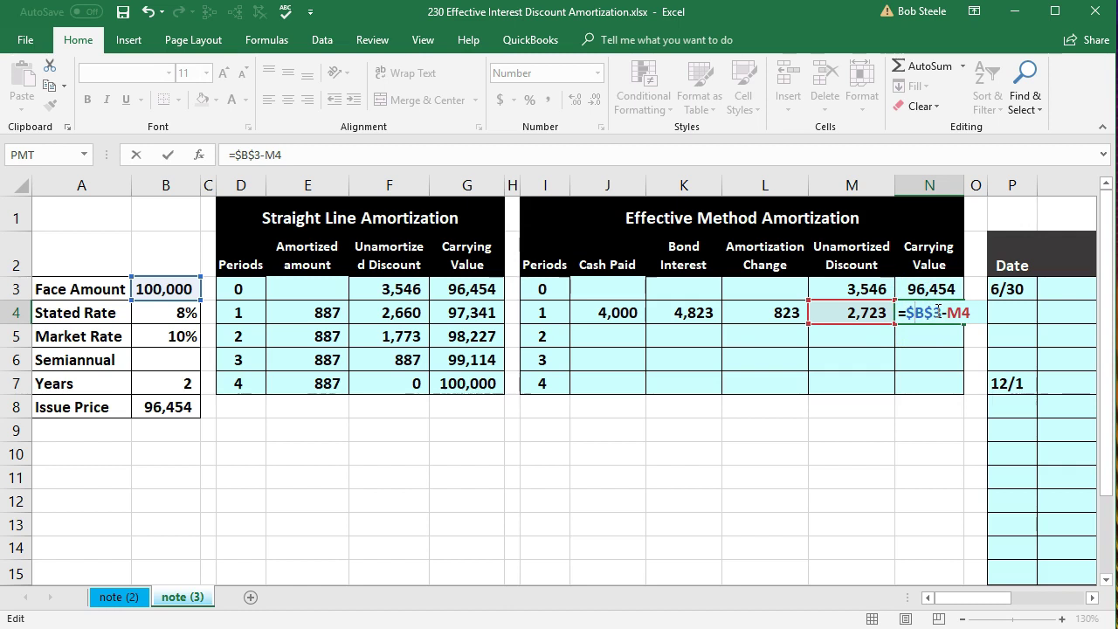
left_click(967, 323)
key("Return")
left_click_drag(642, 313, 960, 387)
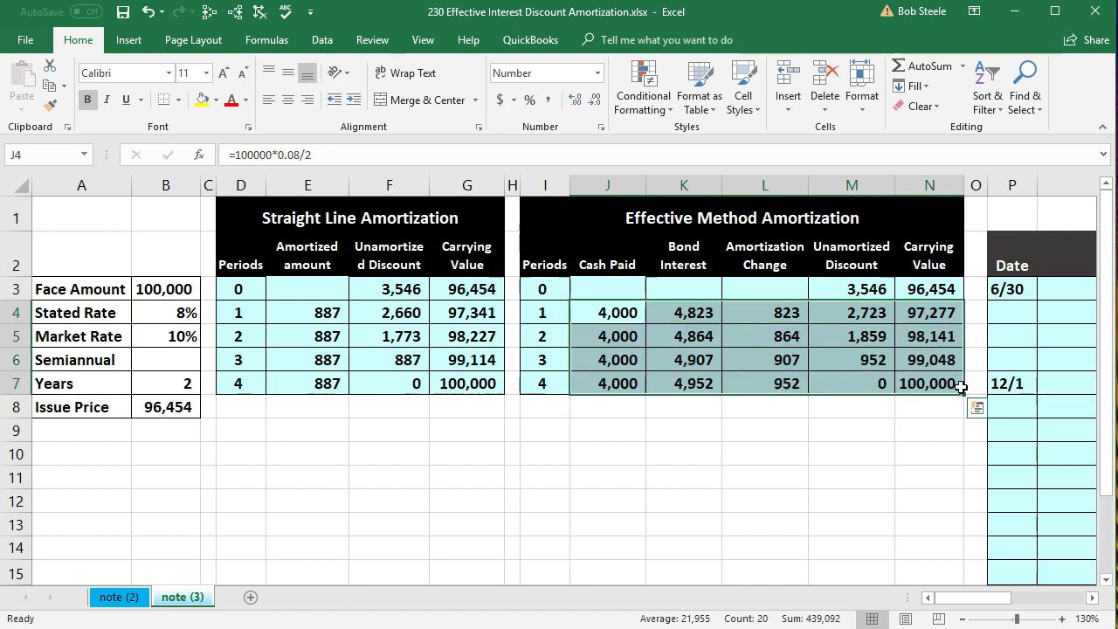
double_click(625, 340)
key("Escape")
double_click(661, 339)
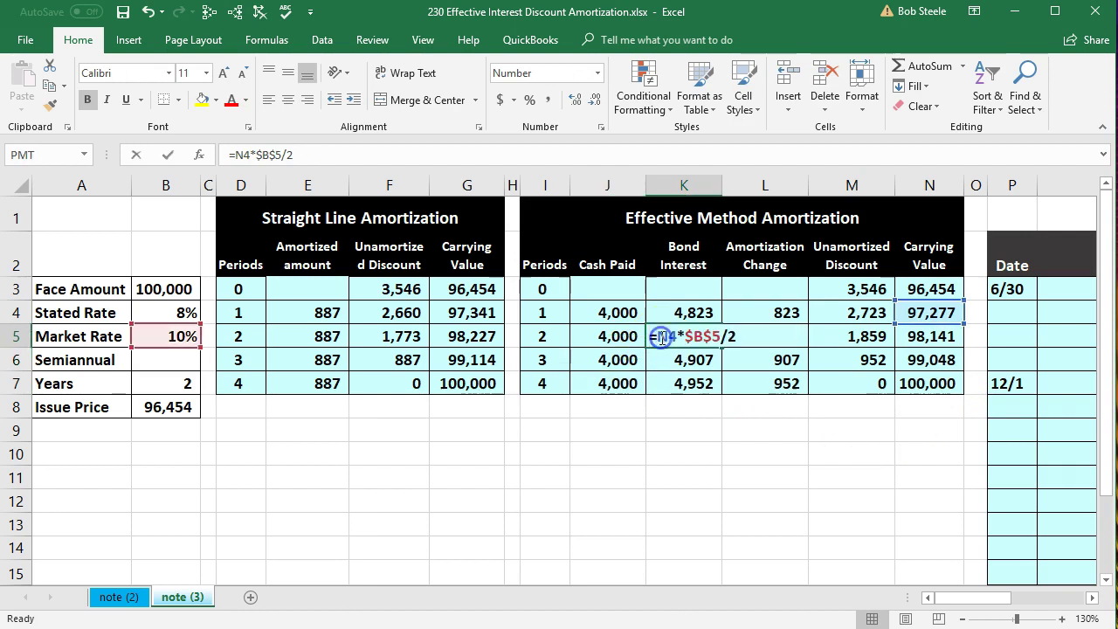
key("Escape")
left_click(741, 337)
double_click(763, 339)
key("Escape")
left_click(832, 338)
double_click(831, 339)
key("Return")
left_click(923, 339)
double_click(923, 339)
key("Return")
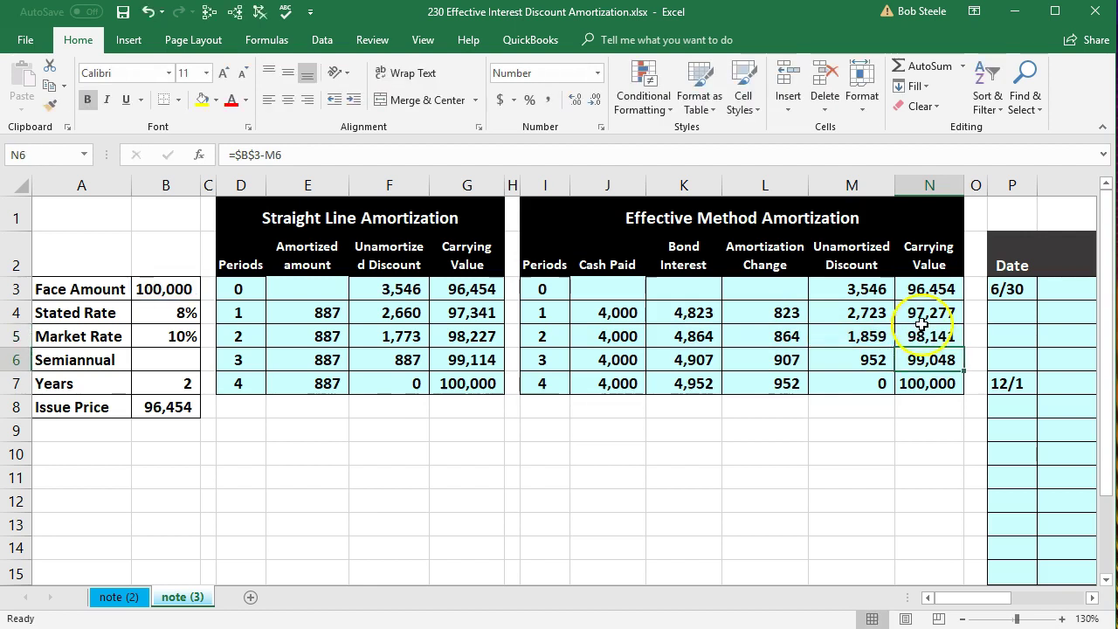
left_click(873, 384)
left_click(929, 383)
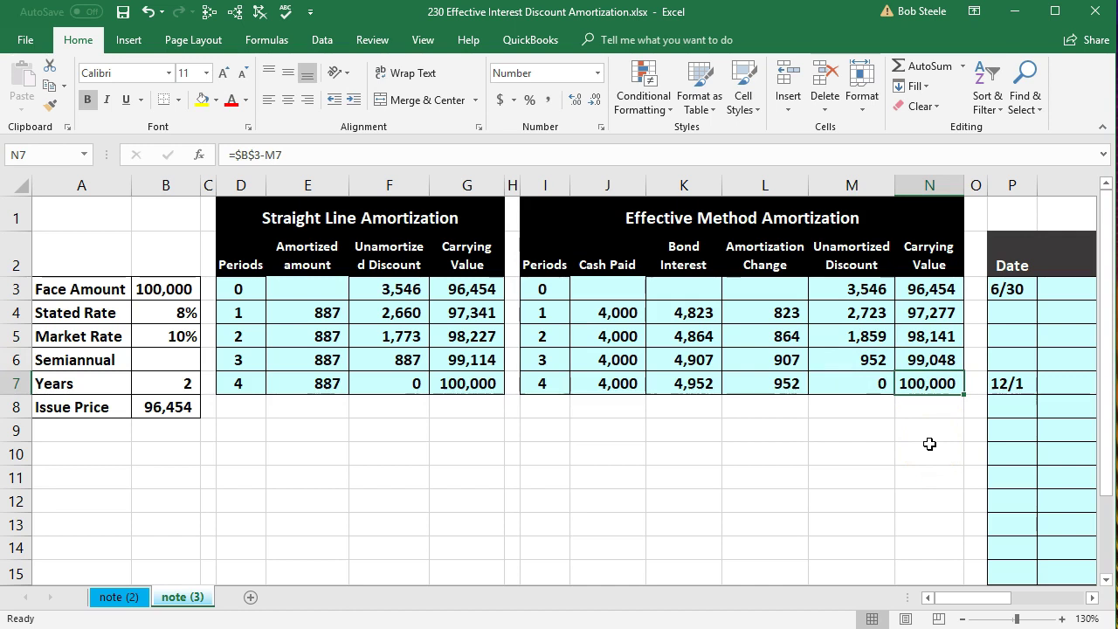
key("Right")
key("Right")
key("Right")
key("Right")
key("Right")
key("Right")
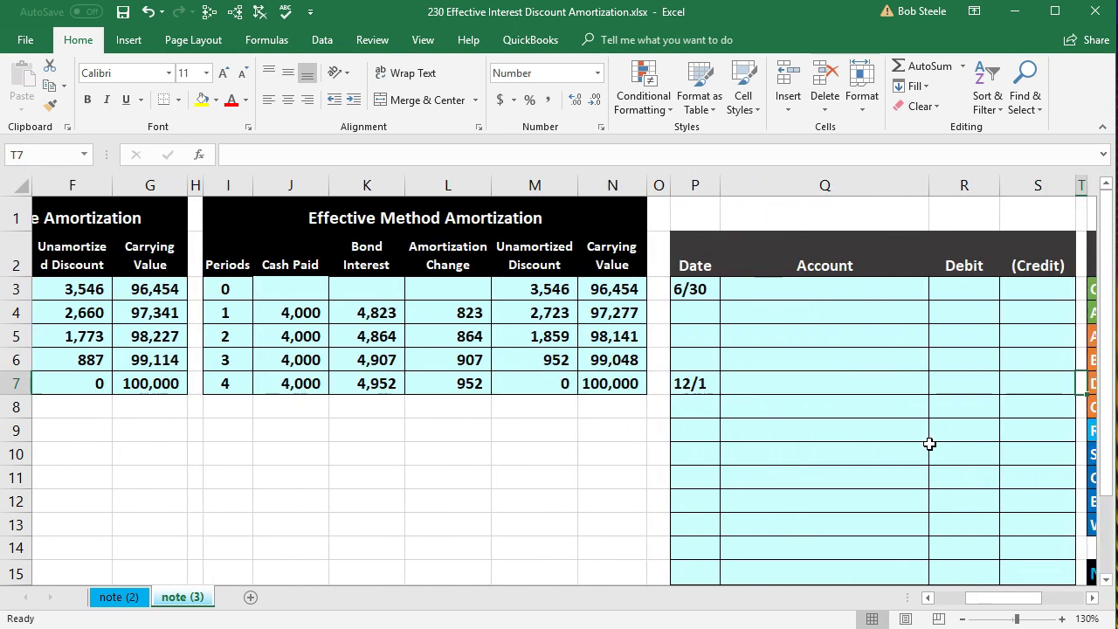
Paste the Cash account name as a value onto the second 6/30 journal line.
key("Right")
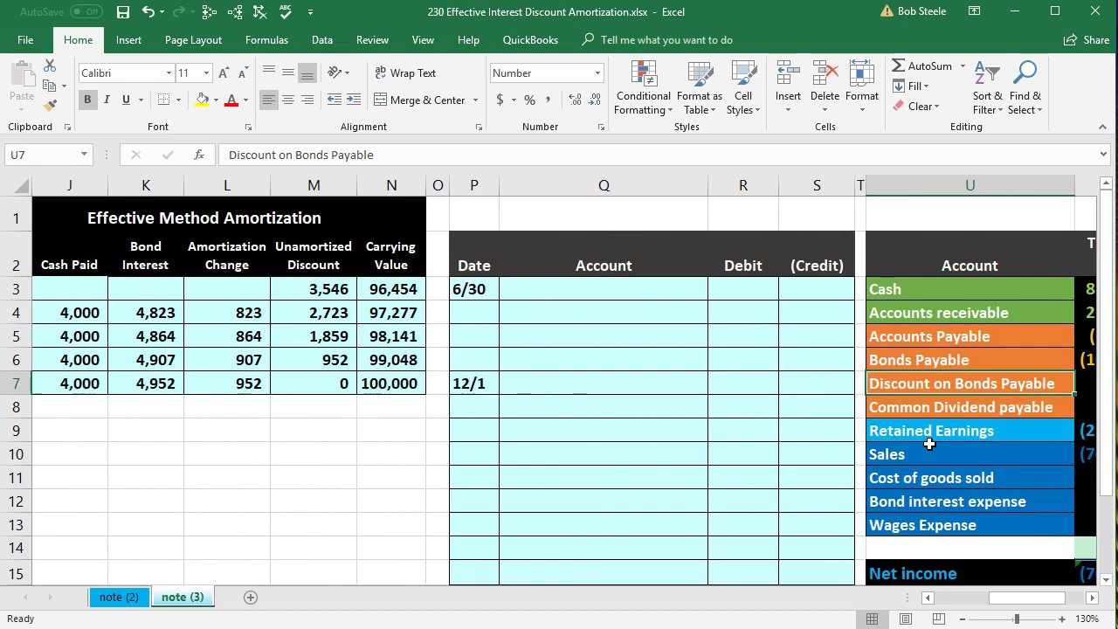
key("Right")
key("Right")
key("Right")
key("Right")
key("Right")
key("Right")
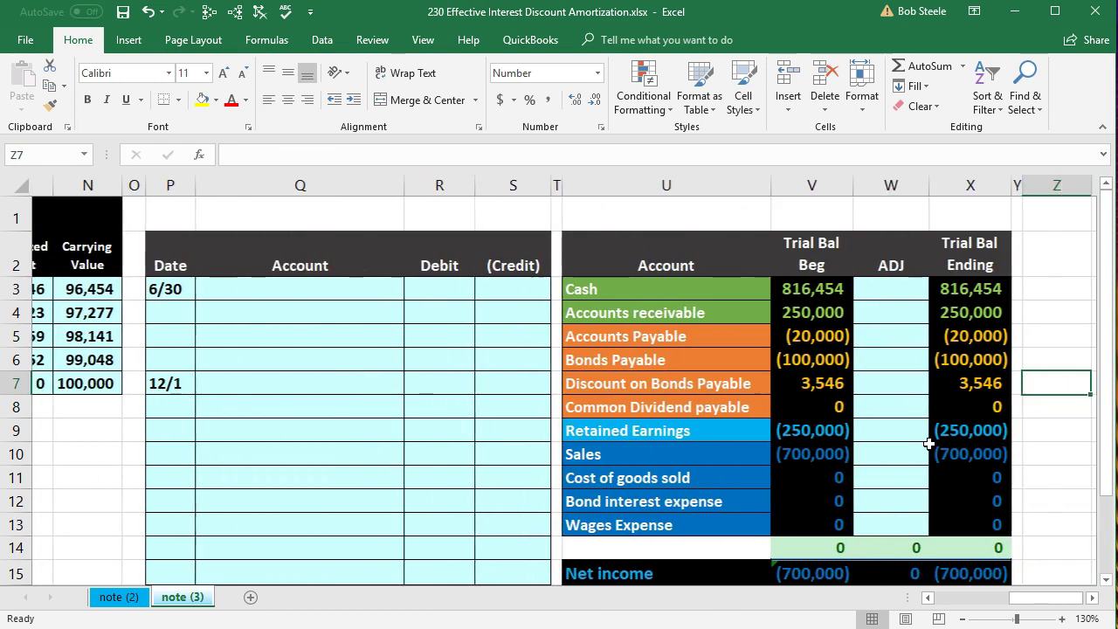
left_click(723, 360)
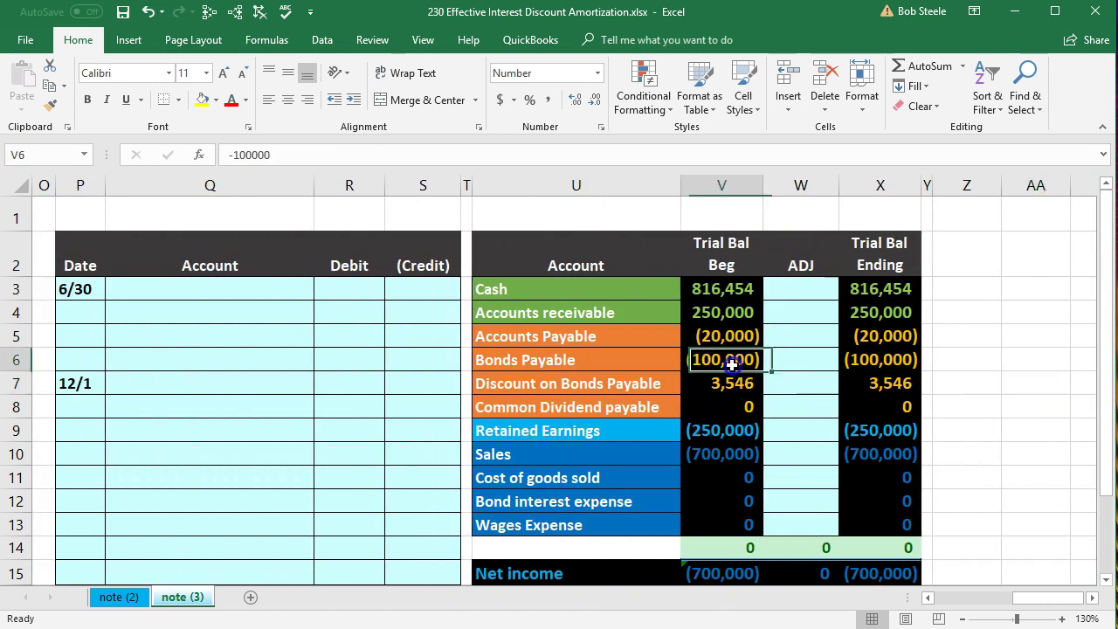
left_click(732, 382)
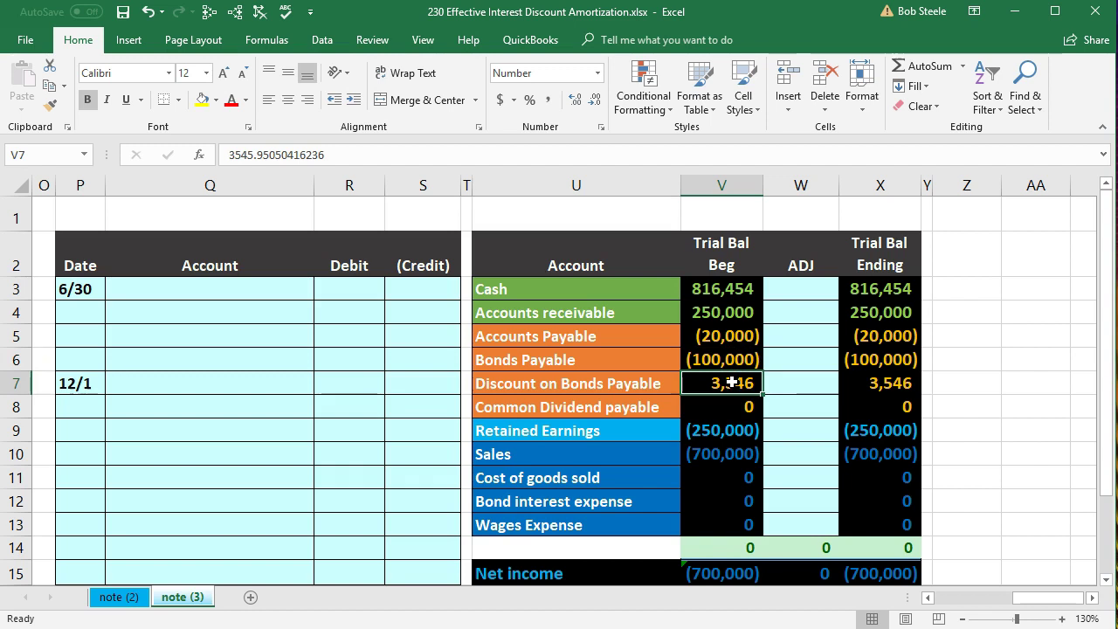
left_click(150, 296)
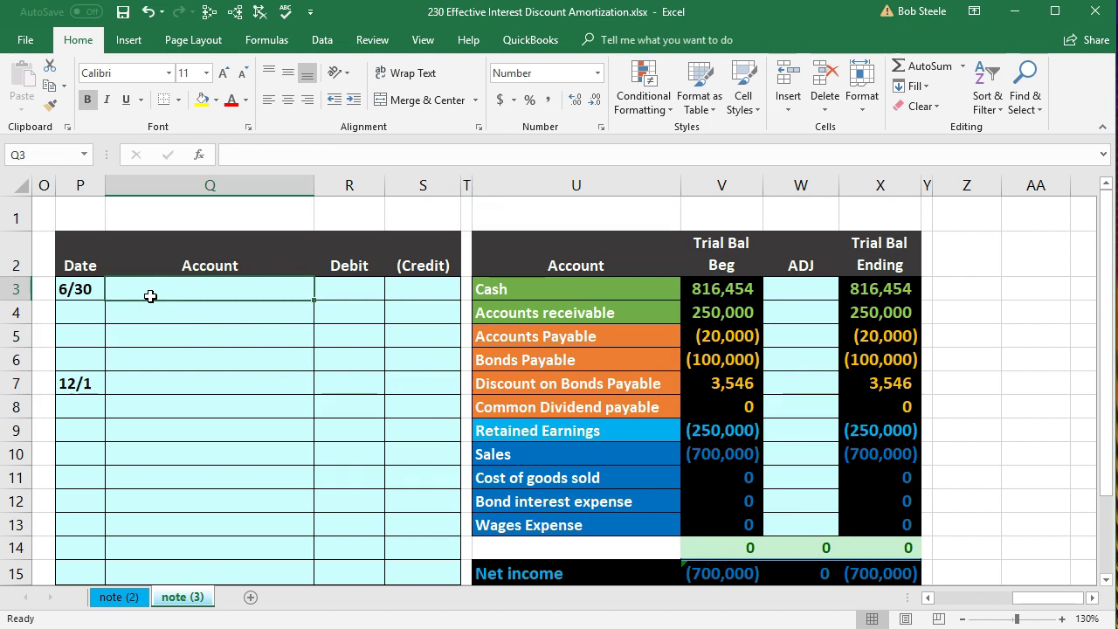
left_click(517, 288)
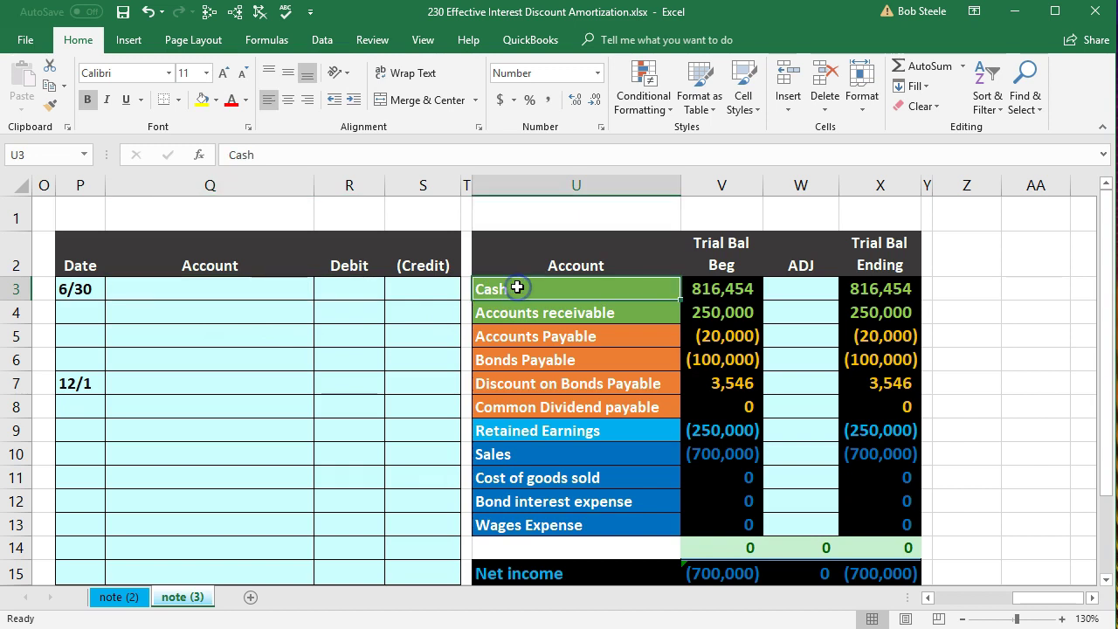
right_click(517, 287)
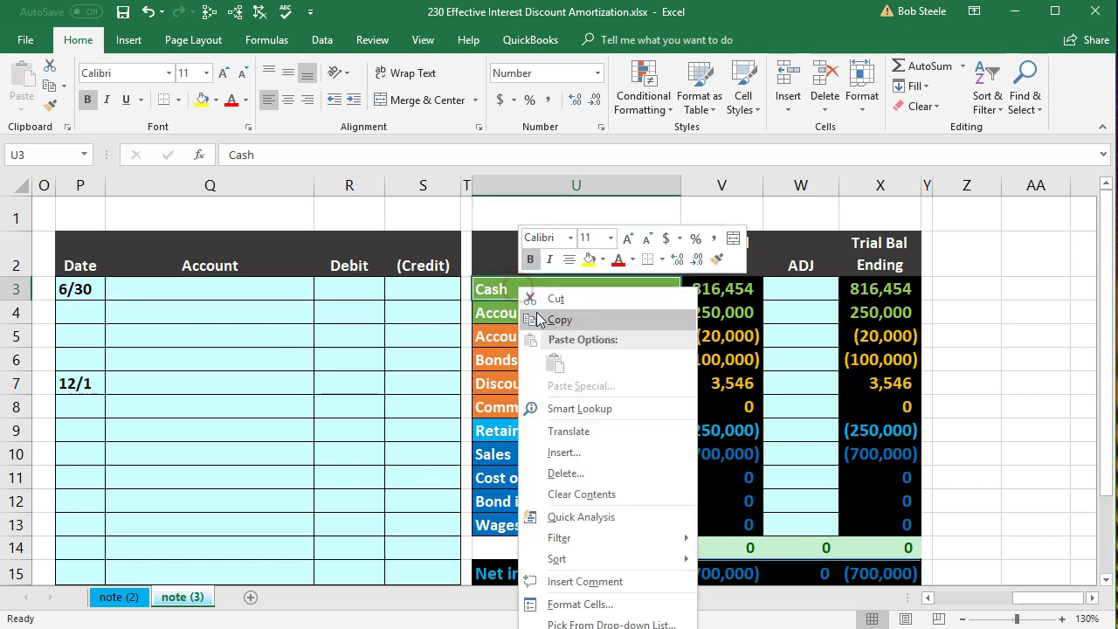
left_click(581, 318)
left_click(126, 306)
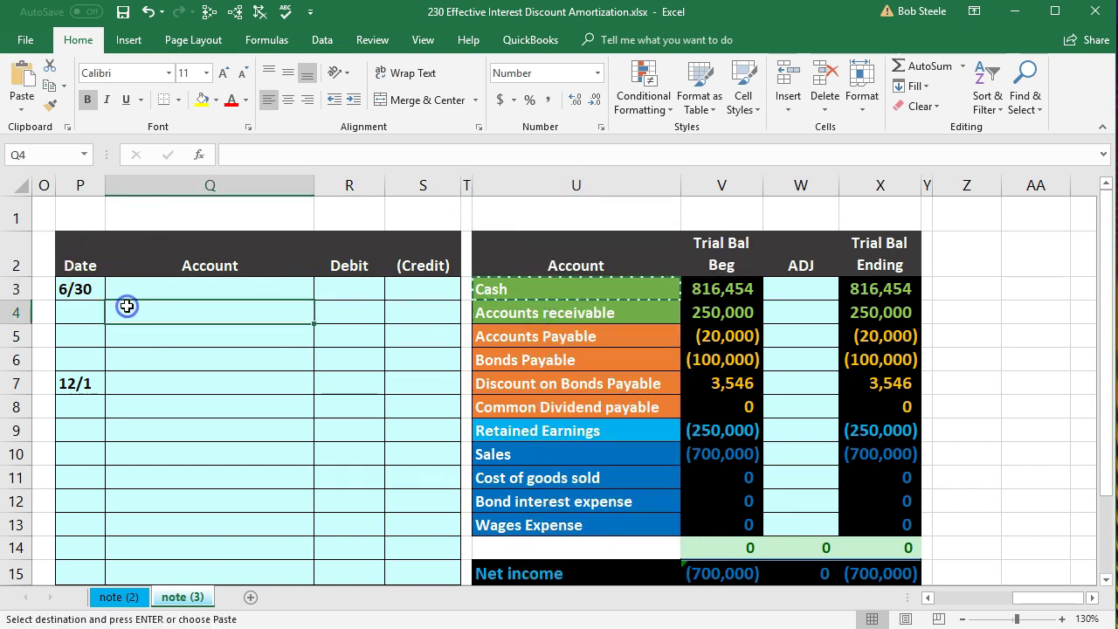
right_click(127, 308)
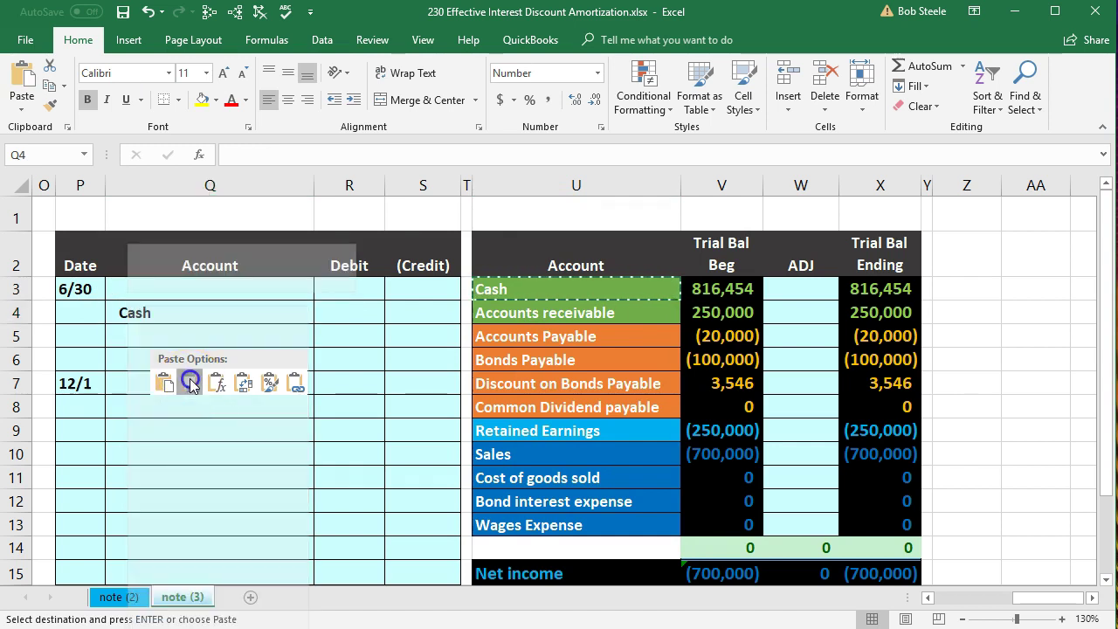
left_click(190, 381)
Credit Cash (4,000) with a negative formula referencing period 1's cash paid.
left_click(406, 311)
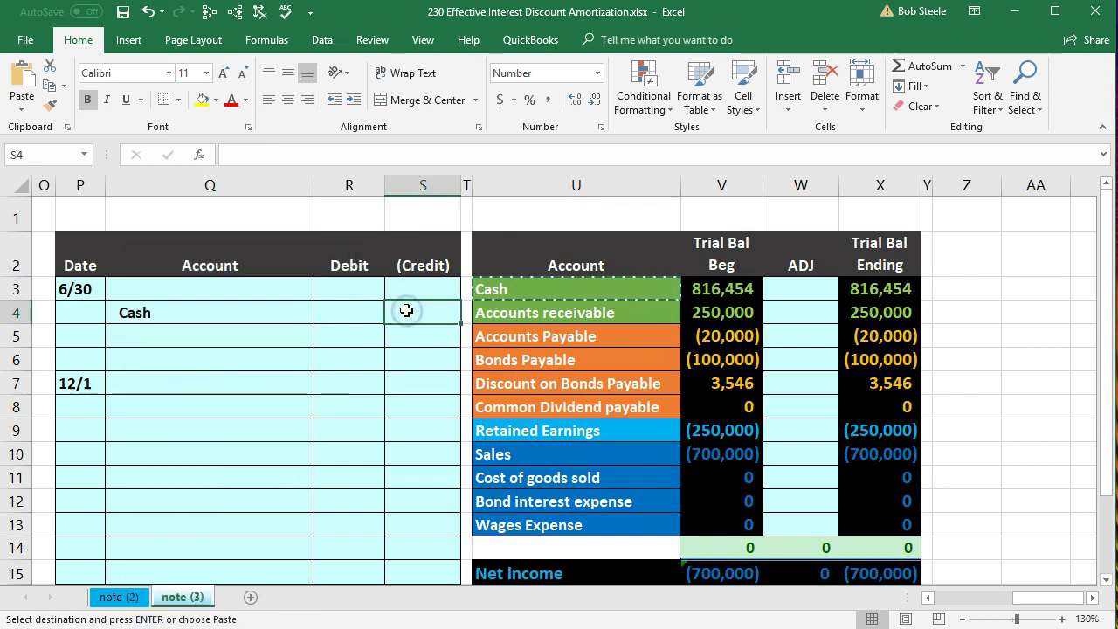
type("-")
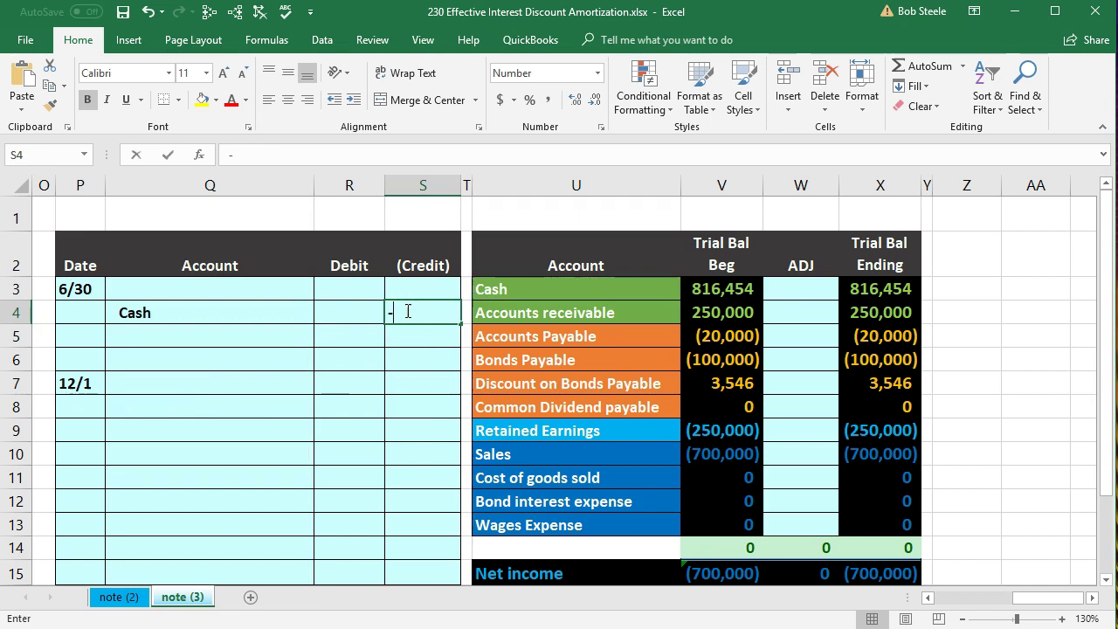
key("Left")
key("Left")
key("Left")
key("Left")
key("Left")
key("Left")
key("Left")
key("Left")
key("Left")
key("Left")
key("Left")
key("Left")
key("Left")
key("Left")
key("Left")
key("Left")
key("Left")
key("Left")
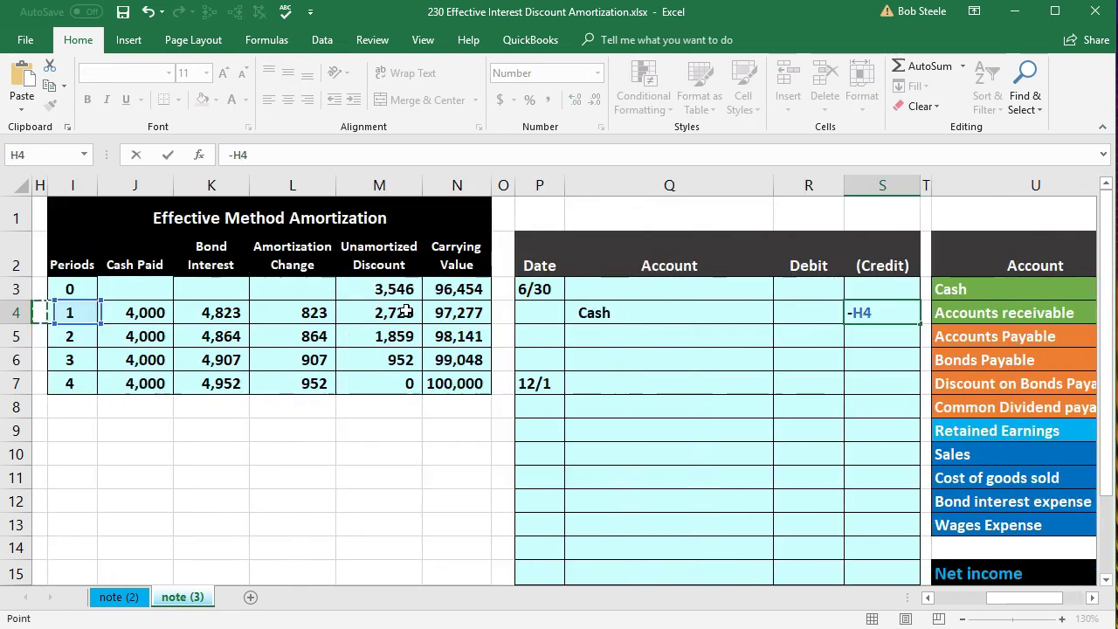
key("Right")
key("Right")
key("Right")
key("Right")
key("Right")
key("Right")
key("Right")
key("Right")
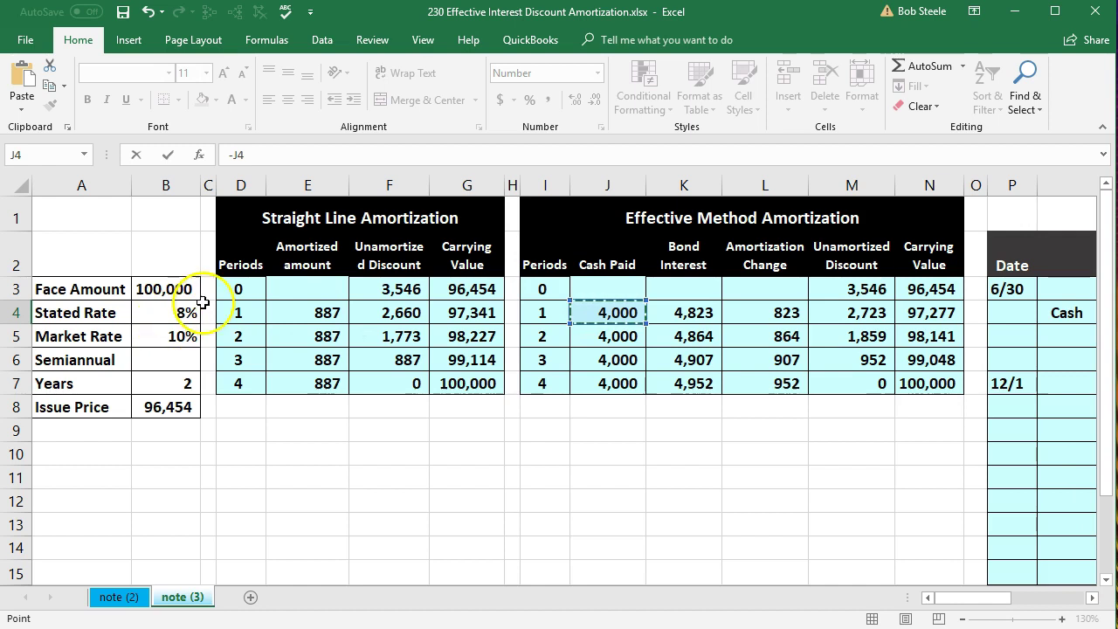
key("Return")
key("Right")
key("Right")
key("Right")
key("Right")
key("Right")
key("Right")
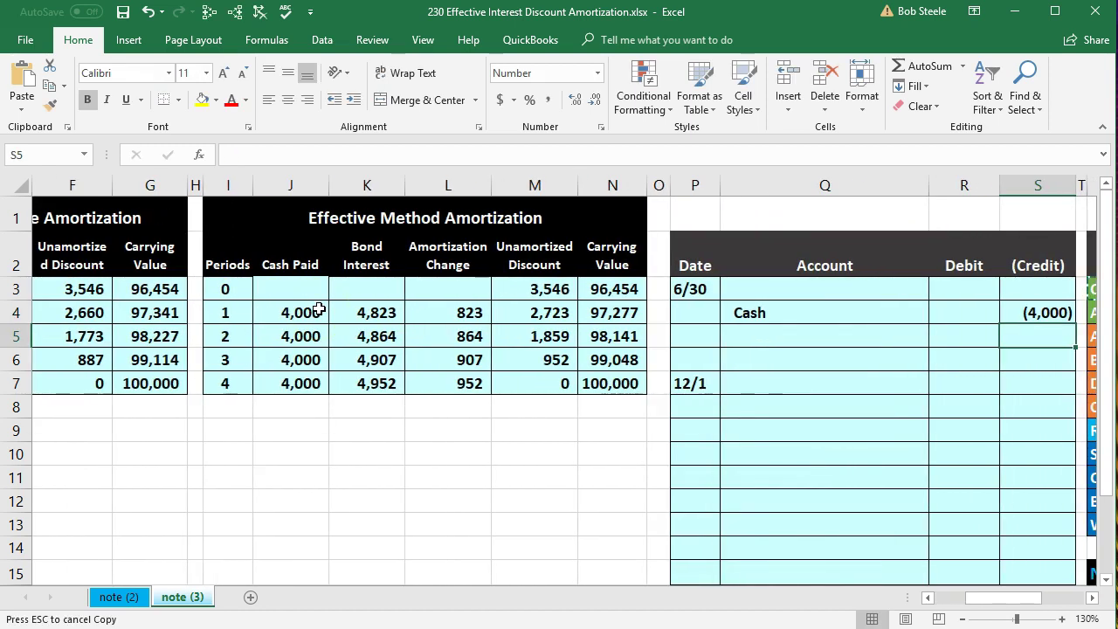
key("Right")
key("Right")
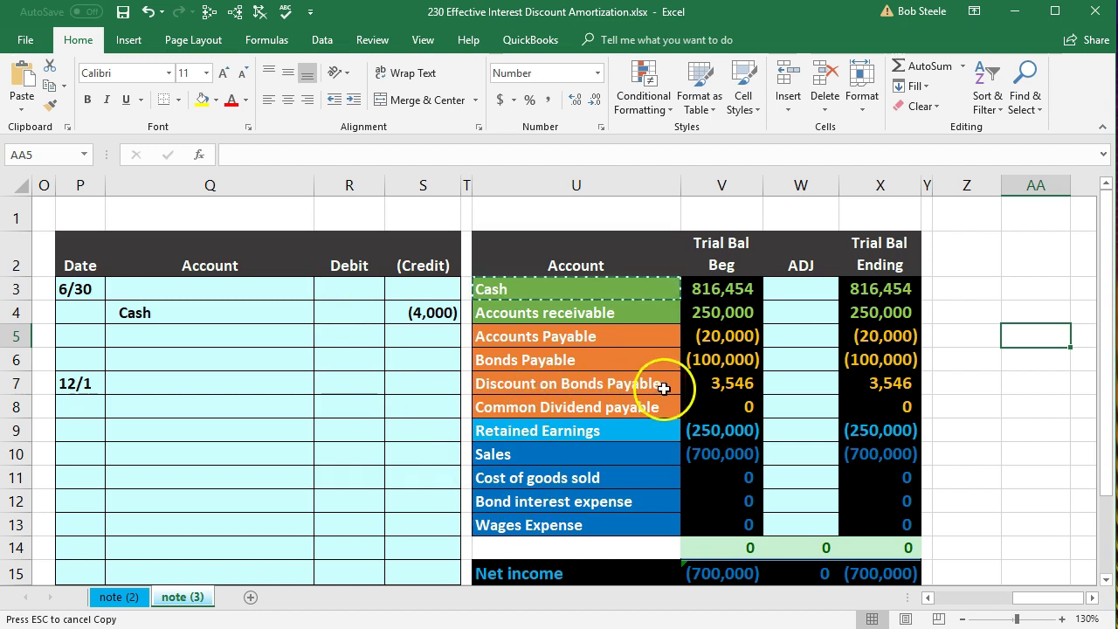
Paste Discount on Bonds Payable as a value into the account cell below Cash.
left_click(717, 390)
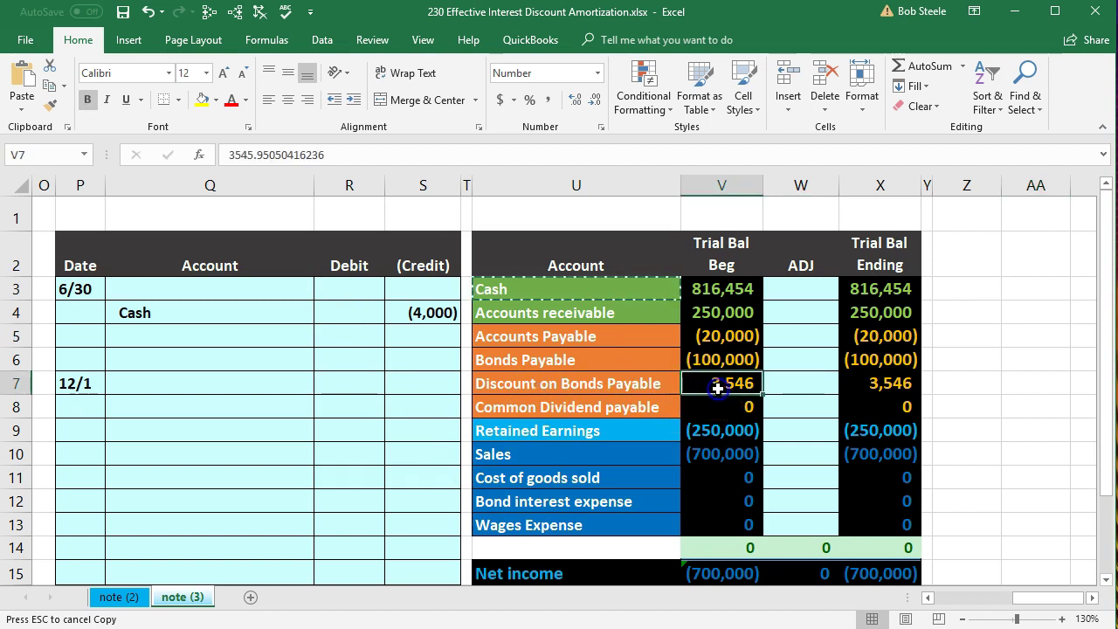
left_click(633, 381)
right_click(632, 382)
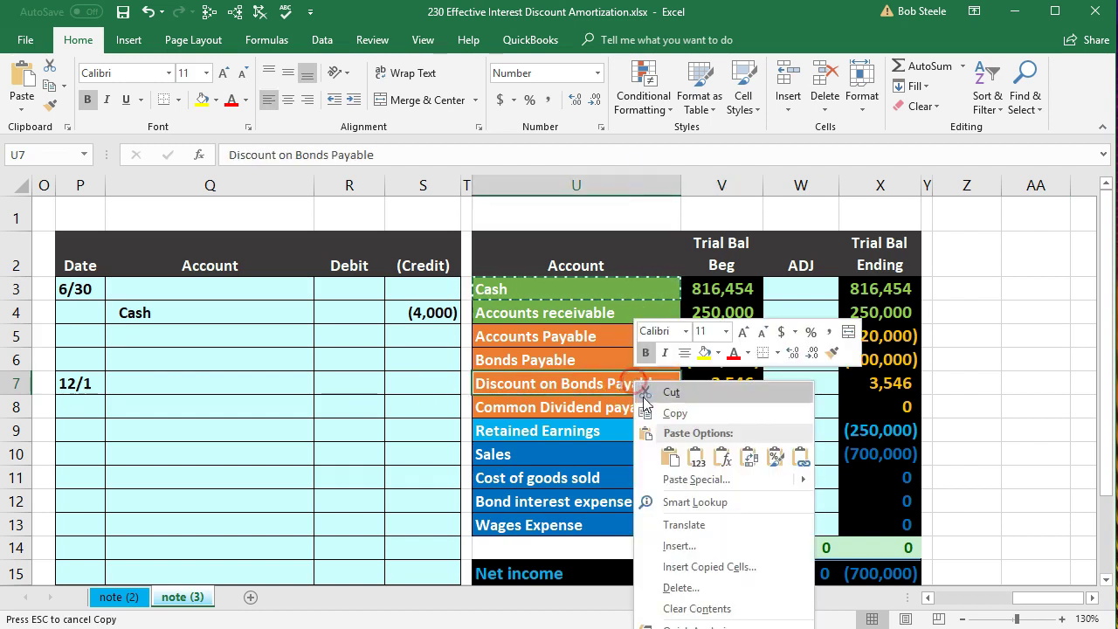
left_click(675, 412)
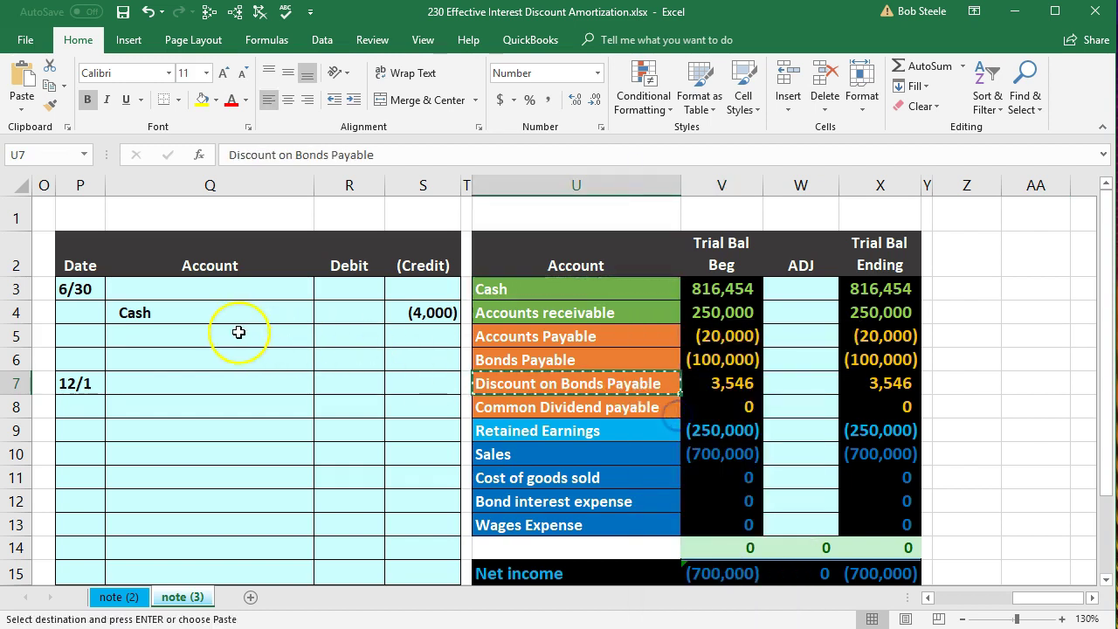
left_click(235, 331)
right_click(235, 331)
left_click(295, 405)
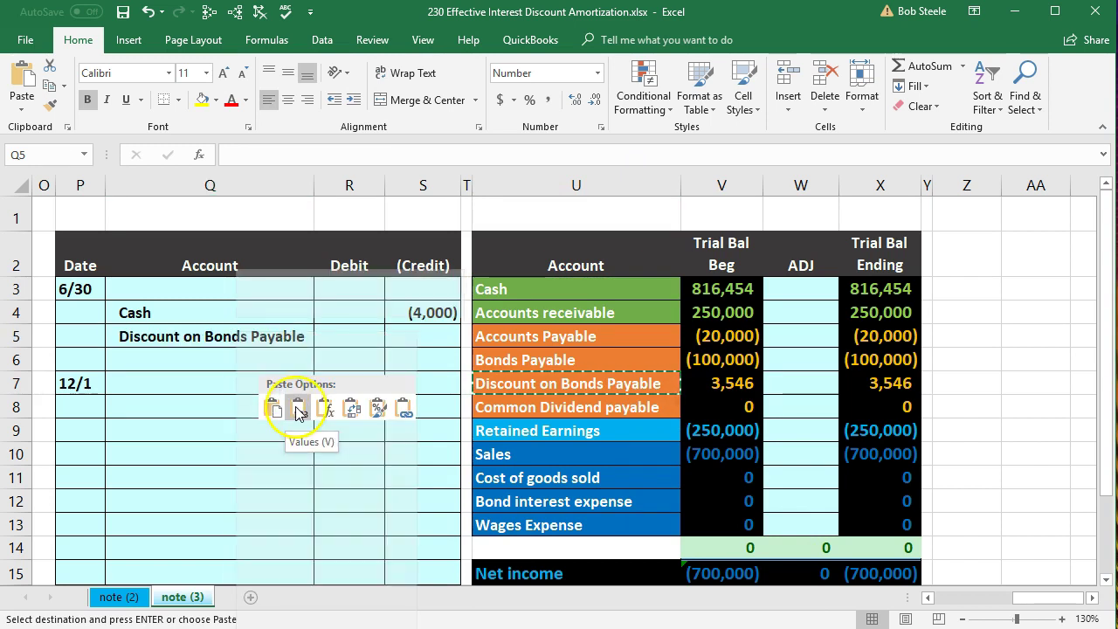
Credit the discount (823) with a negative formula referencing period 1's amortization change.
left_click(420, 325)
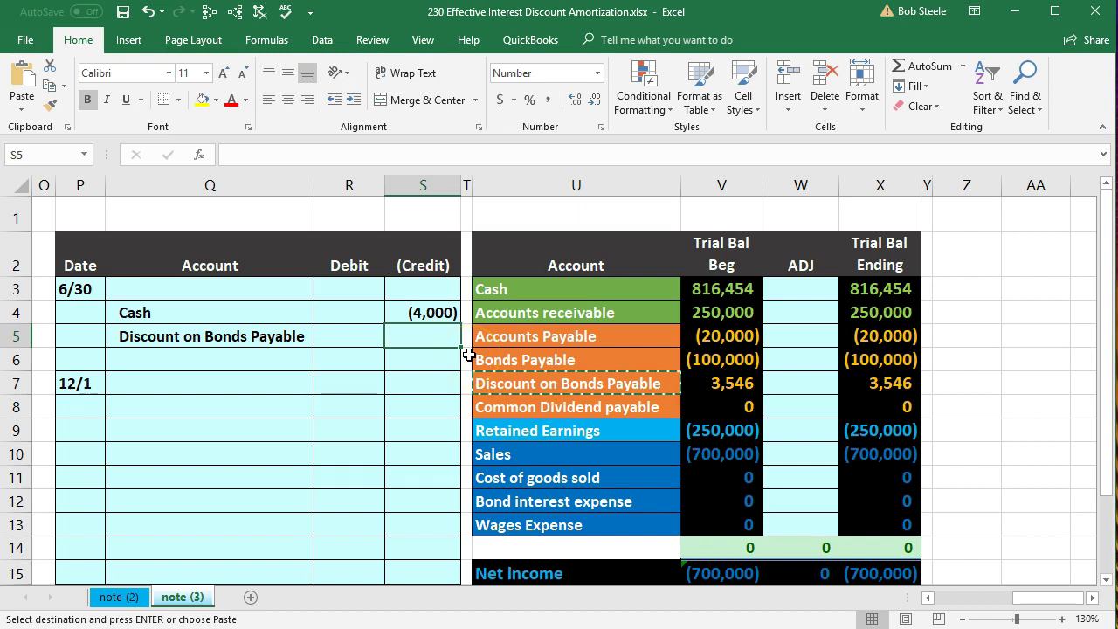
type("-")
key("Left")
key("Left")
key("Left")
key("Left")
key("Left")
key("Left")
key("Left")
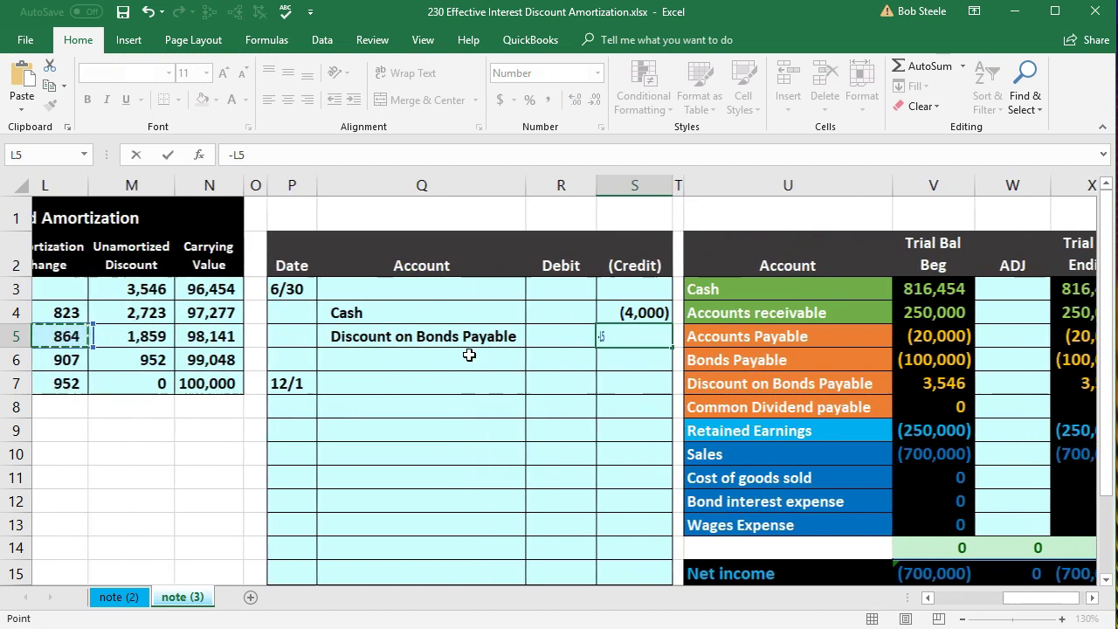
key("Left")
key("Left")
key("Left")
key("Left")
key("Left")
key("Right")
key("Right")
key("Right")
key("Right")
key("Right")
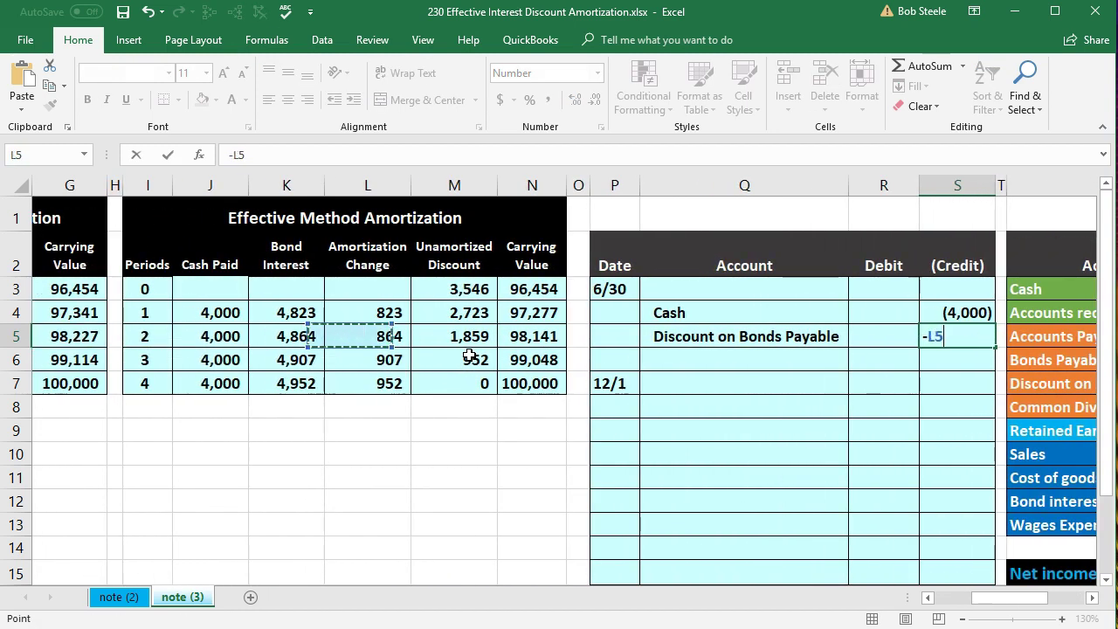
key("Up")
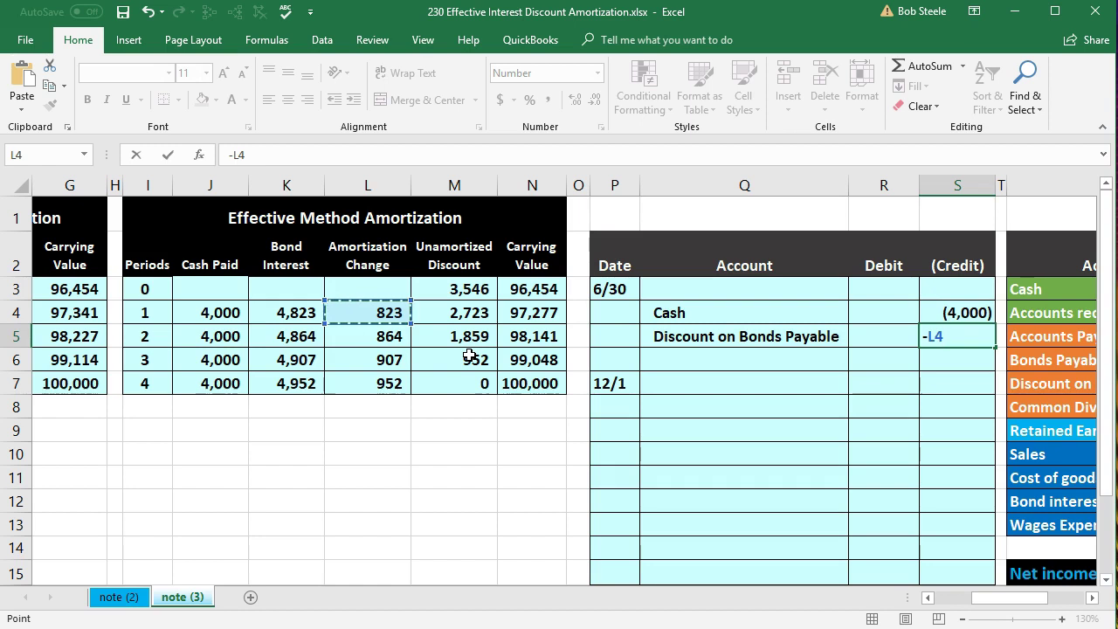
key("Return")
key("Up")
key("Up")
key("Up")
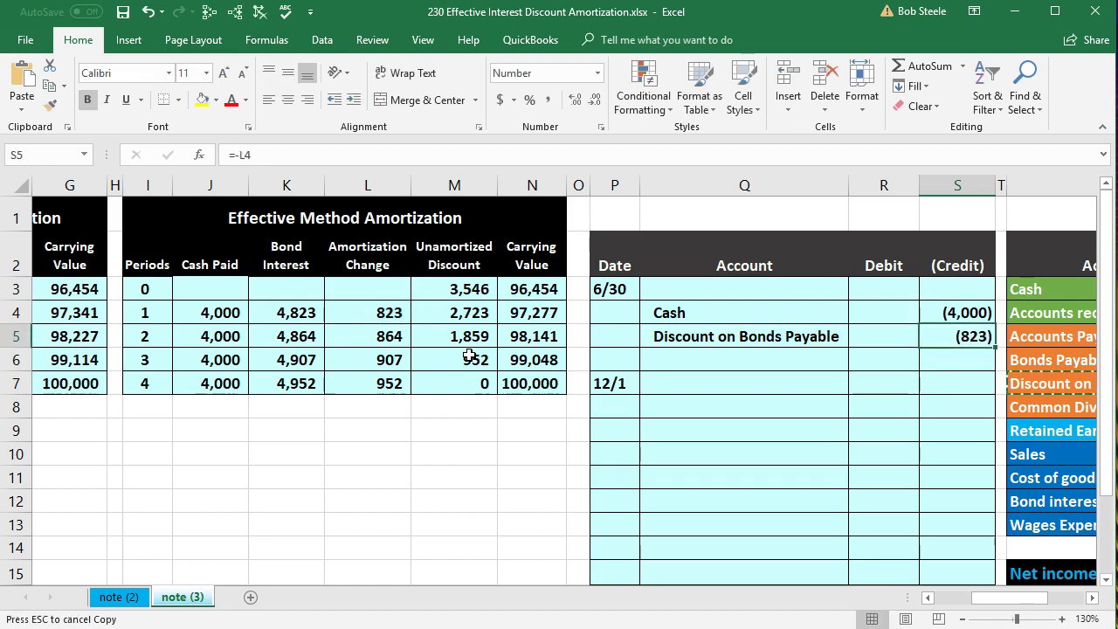
key("Left")
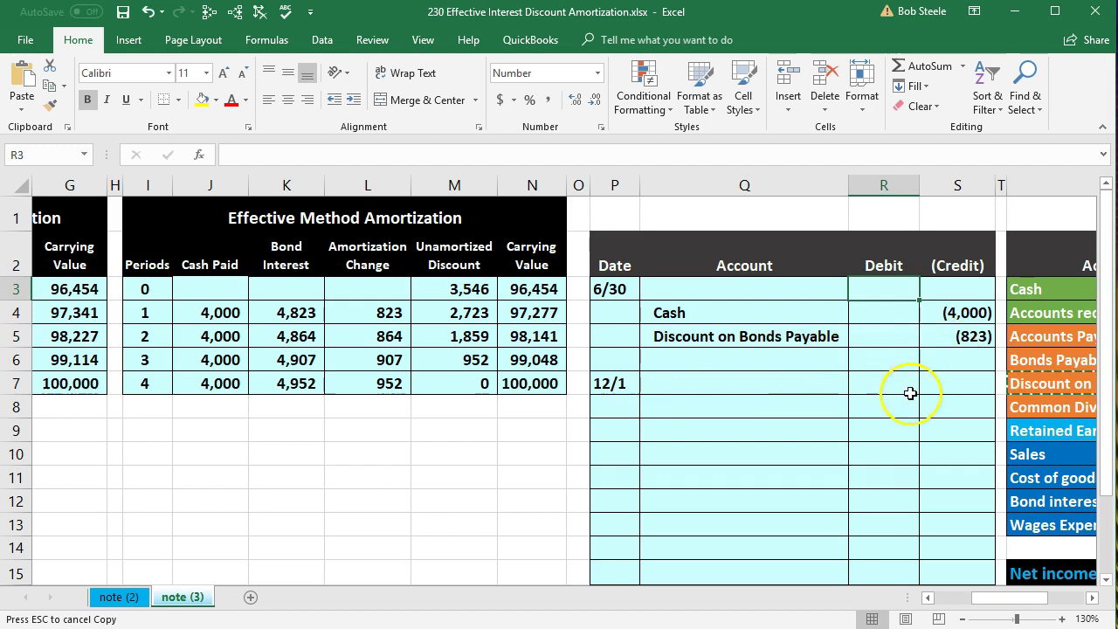
Enter the balancing 4,823 debit as =-SUM of the two 6/30 credits.
type("-sum")
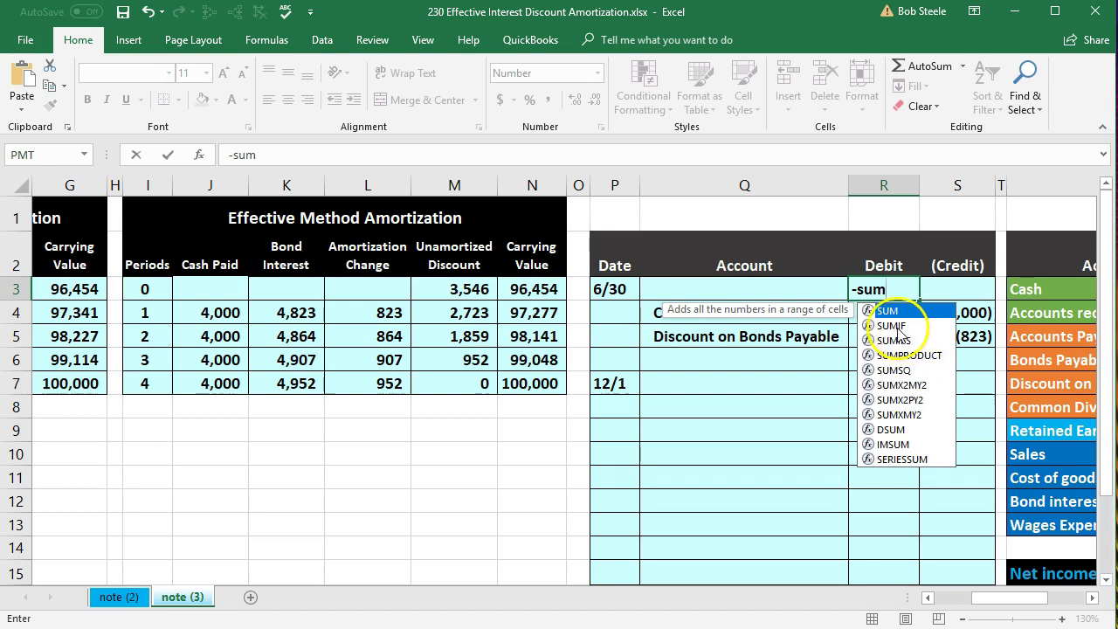
double_click(887, 312)
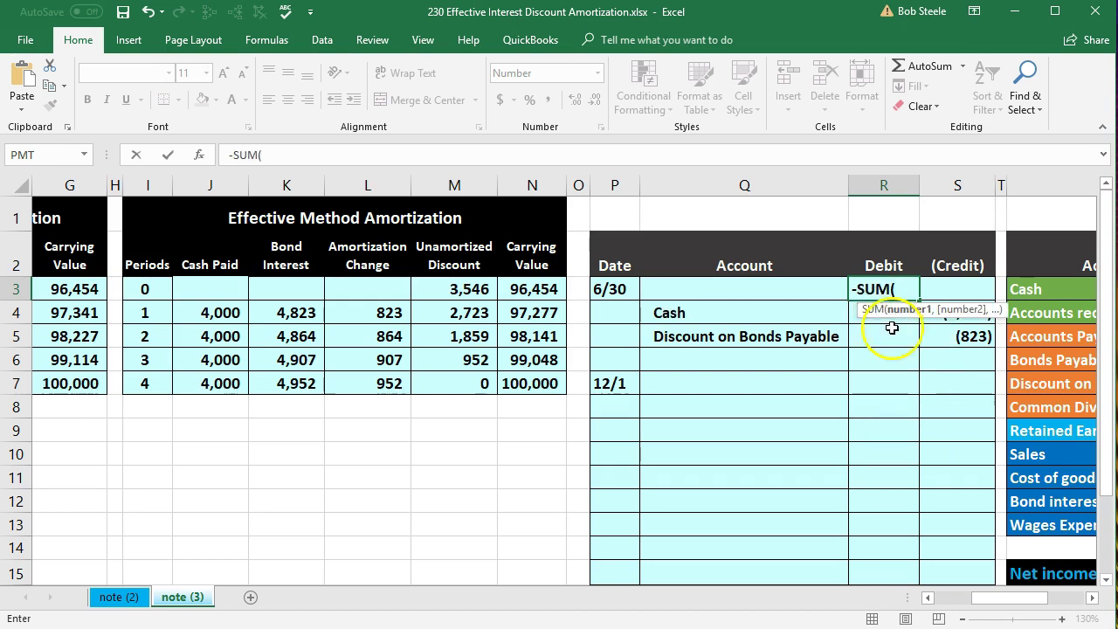
left_click_drag(950, 336, 898, 317)
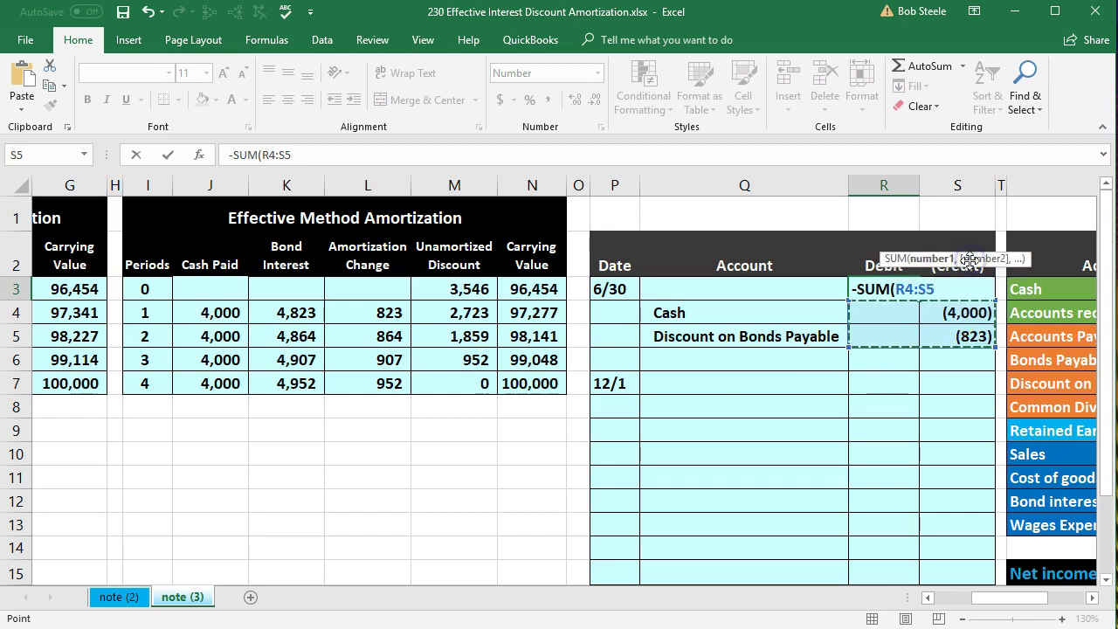
key("Return")
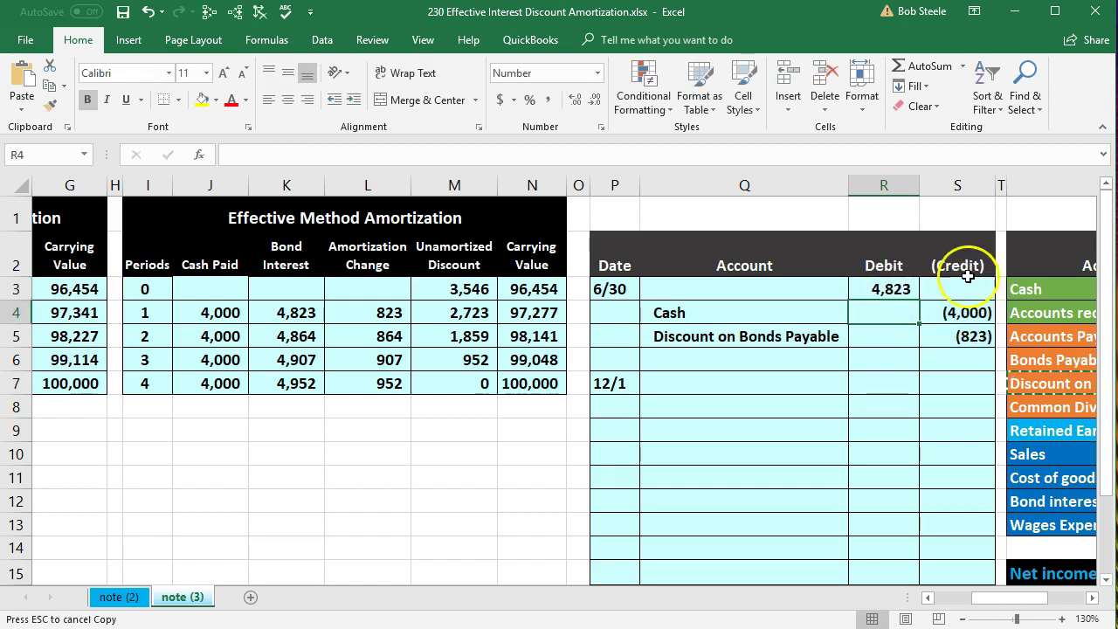
left_click_drag(886, 289, 948, 334)
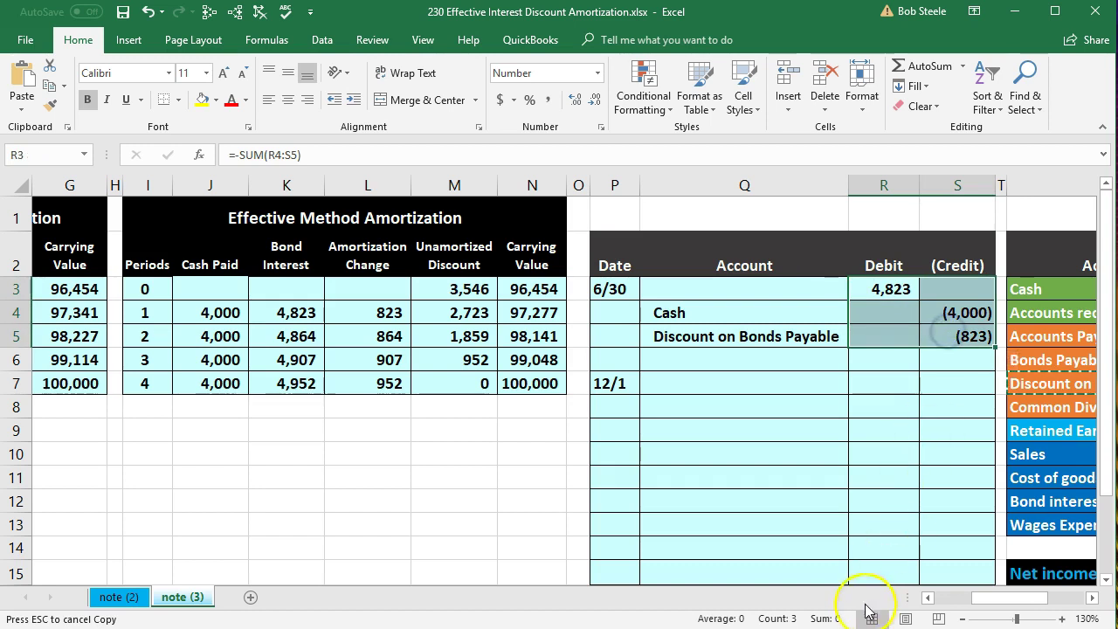
left_click_drag(978, 599, 1031, 597)
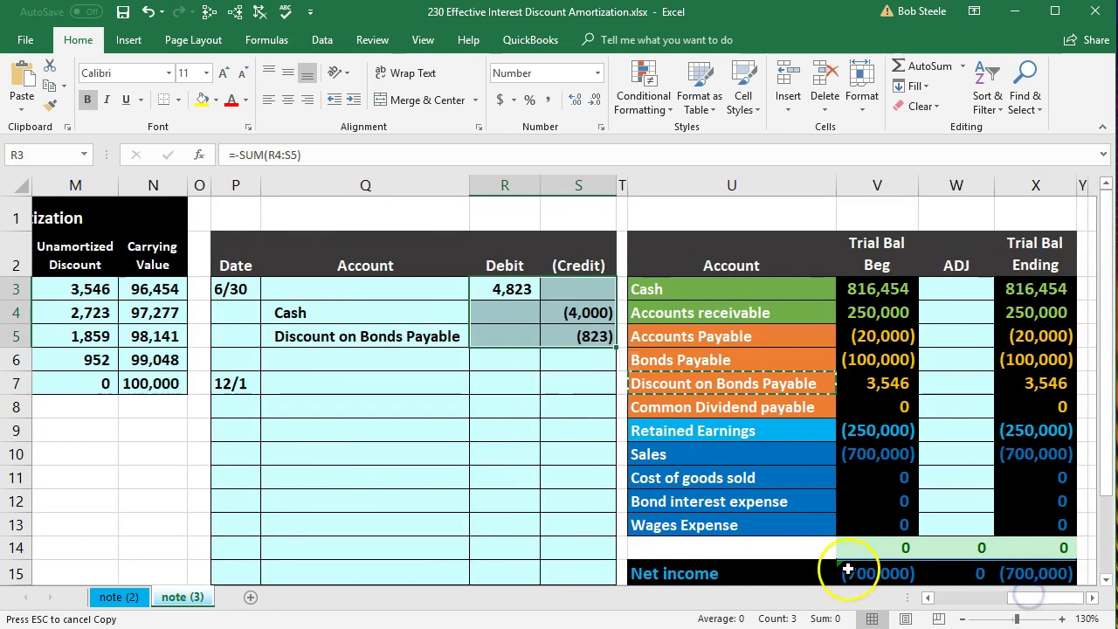
Paste Bond interest expense as a value into the 6/30 debit account cell.
left_click(774, 501)
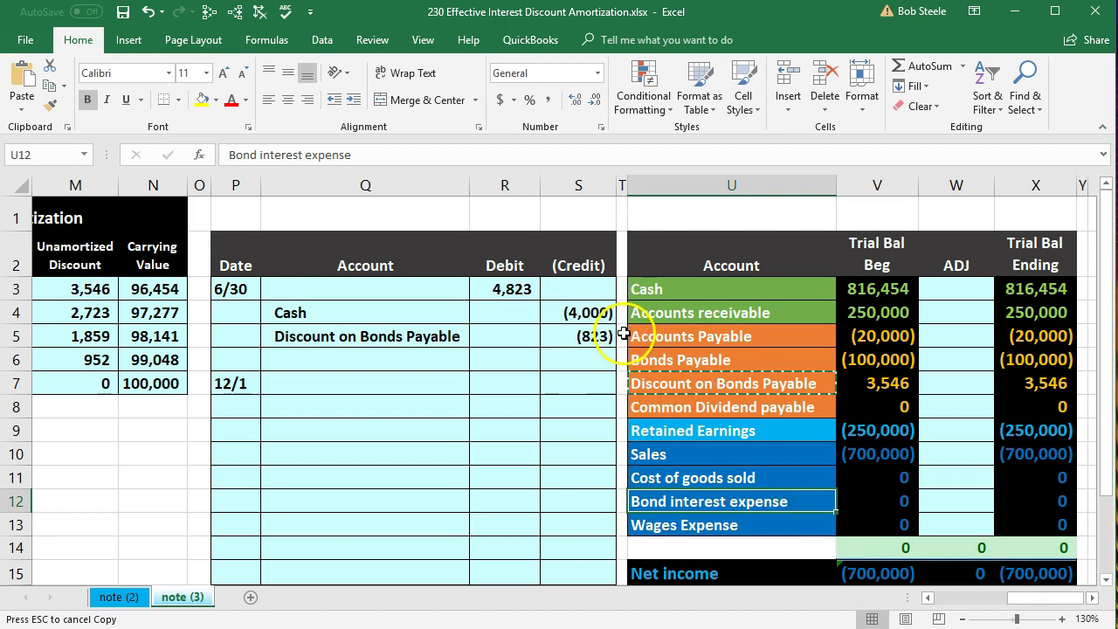
right_click(725, 502)
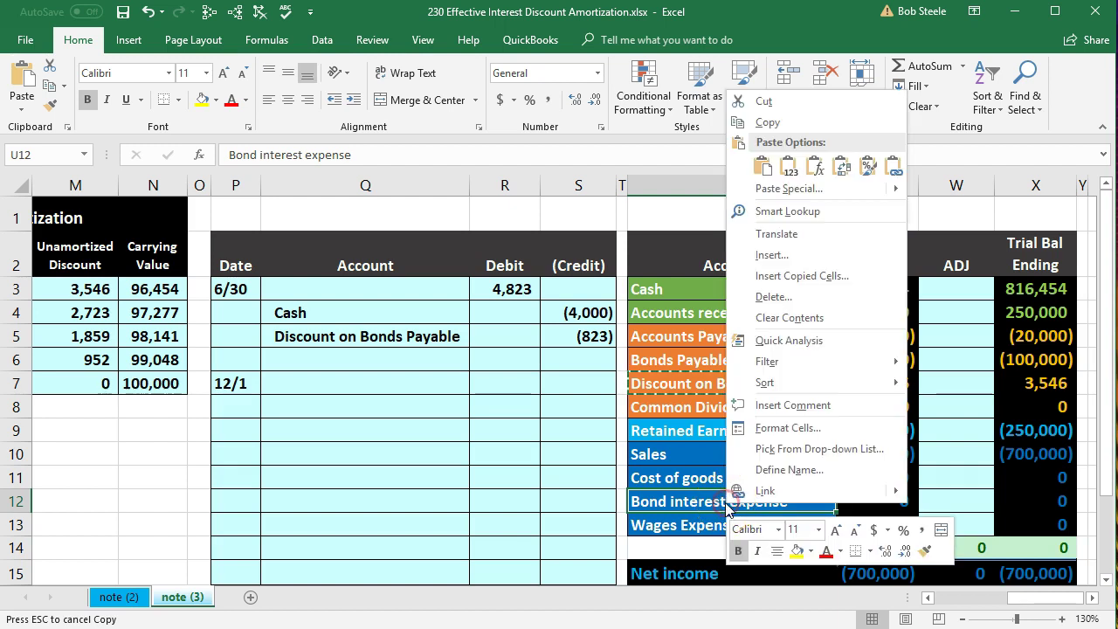
left_click(770, 121)
left_click(417, 289)
right_click(416, 289)
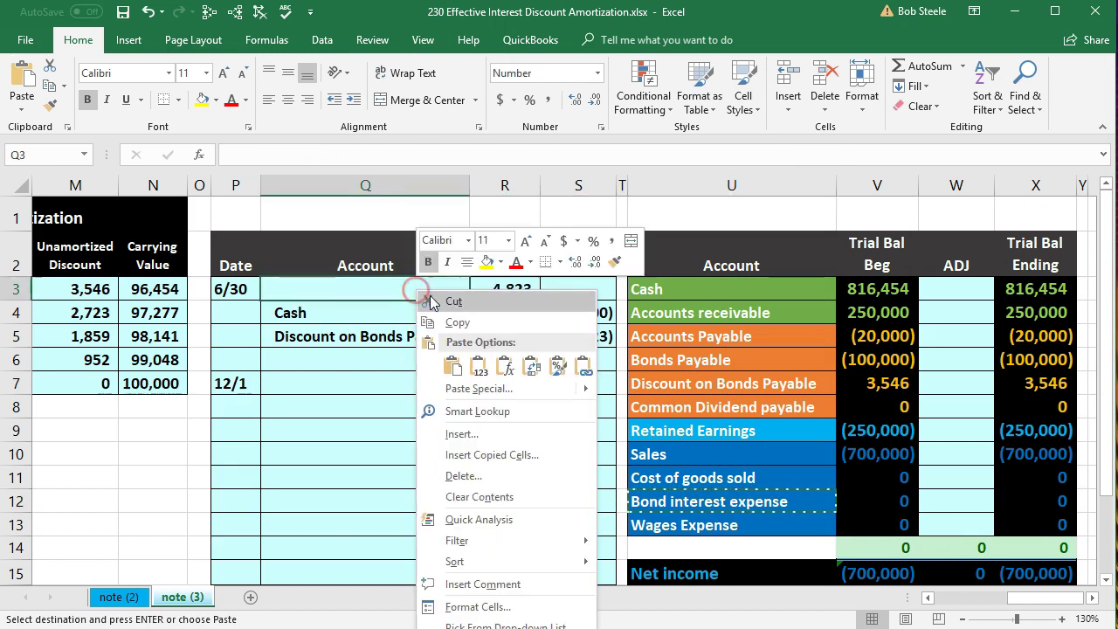
left_click(478, 367)
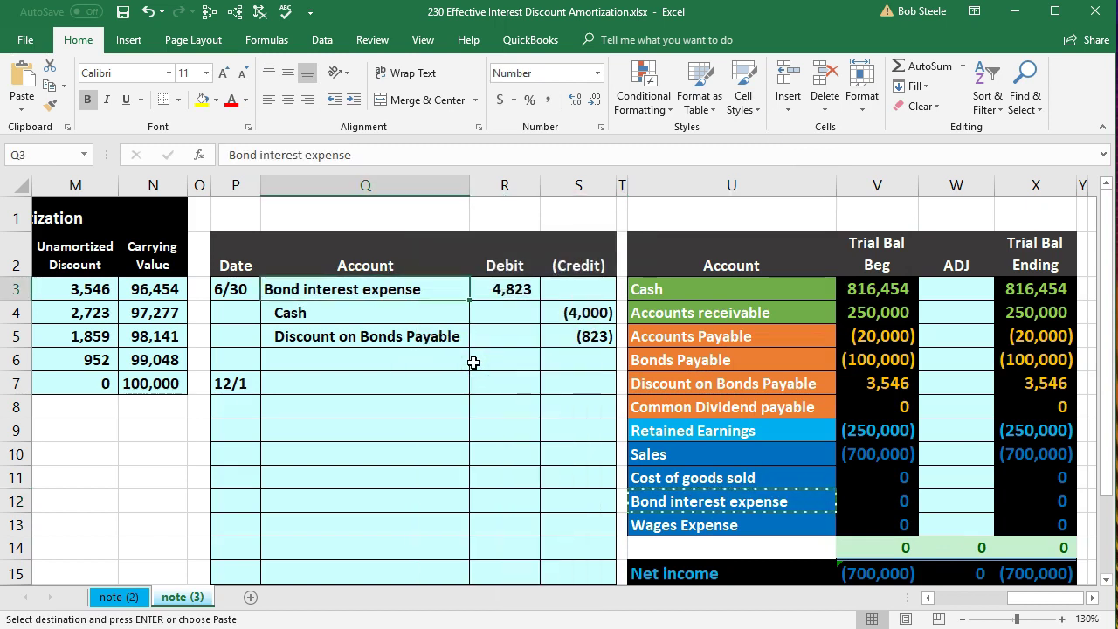
left_click_drag(434, 289, 502, 289)
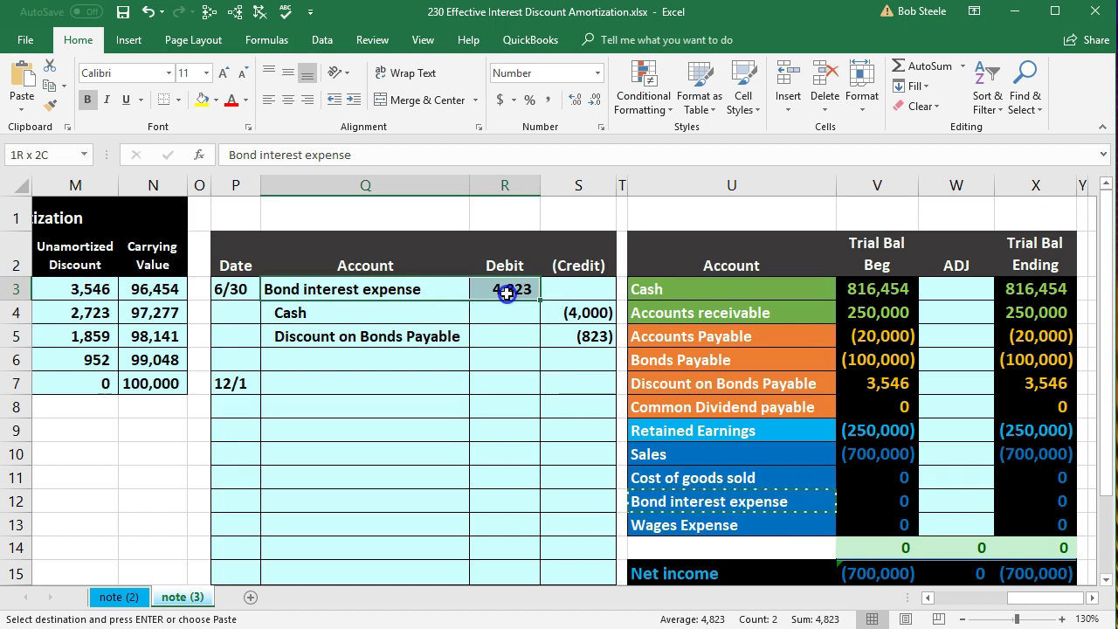
left_click_drag(825, 500, 852, 496)
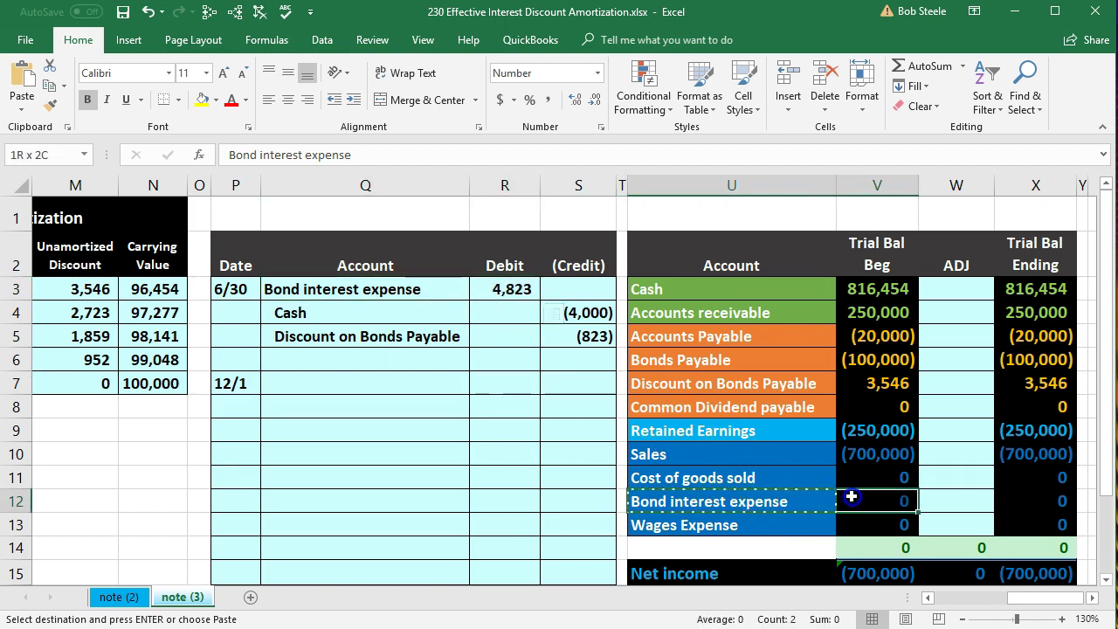
left_click(943, 500)
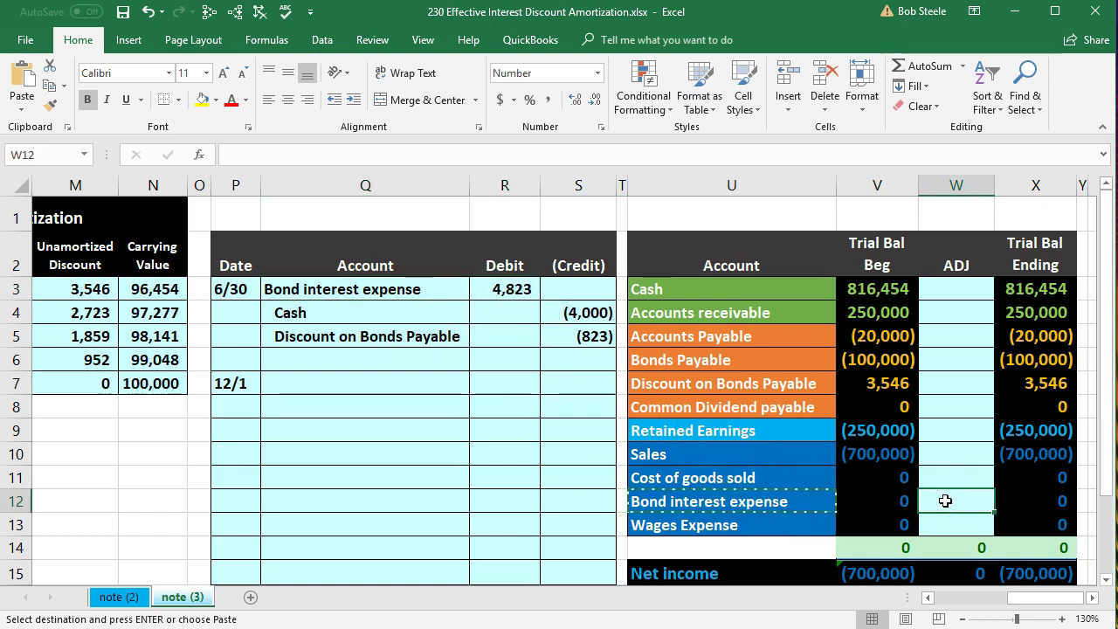
Post the 4,823 Bond interest expense adjustment linked to the 6/30 debit.
type("=")
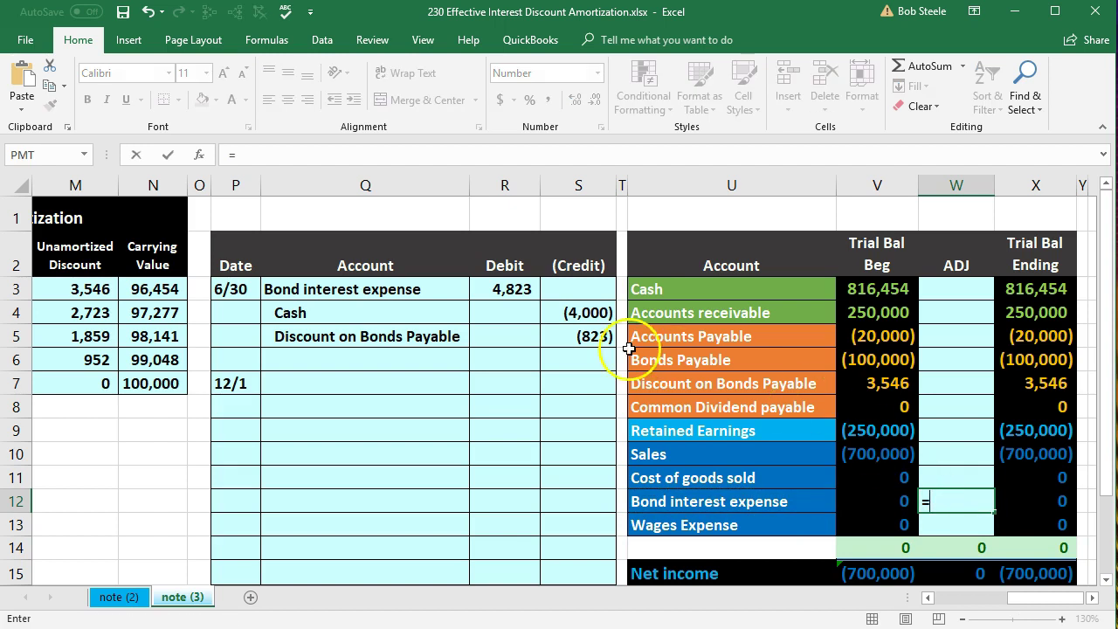
left_click(511, 290)
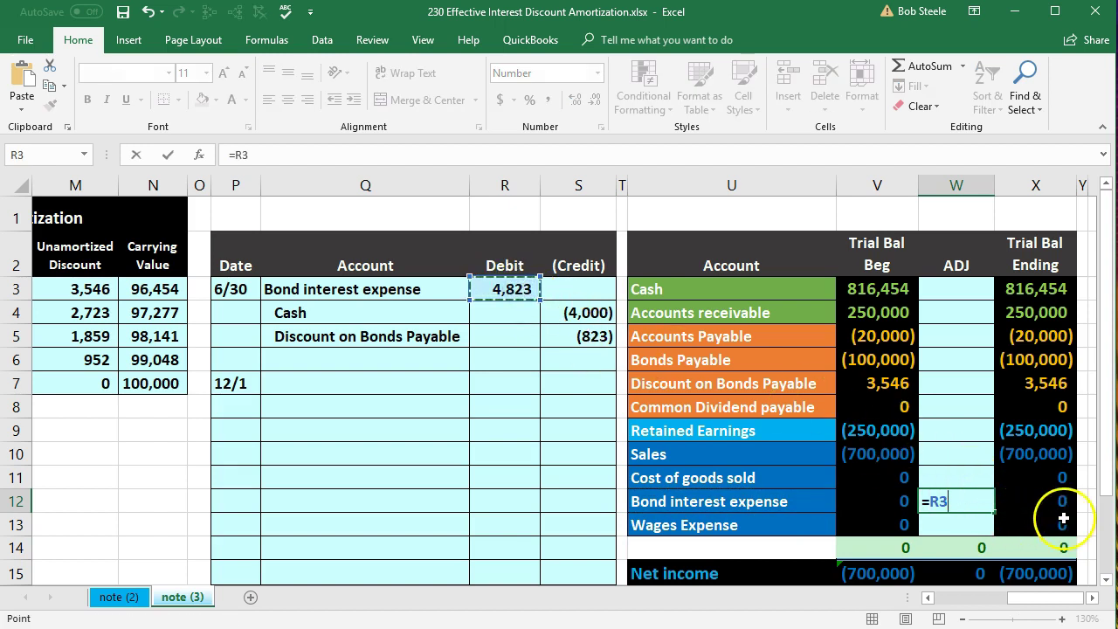
key("Return")
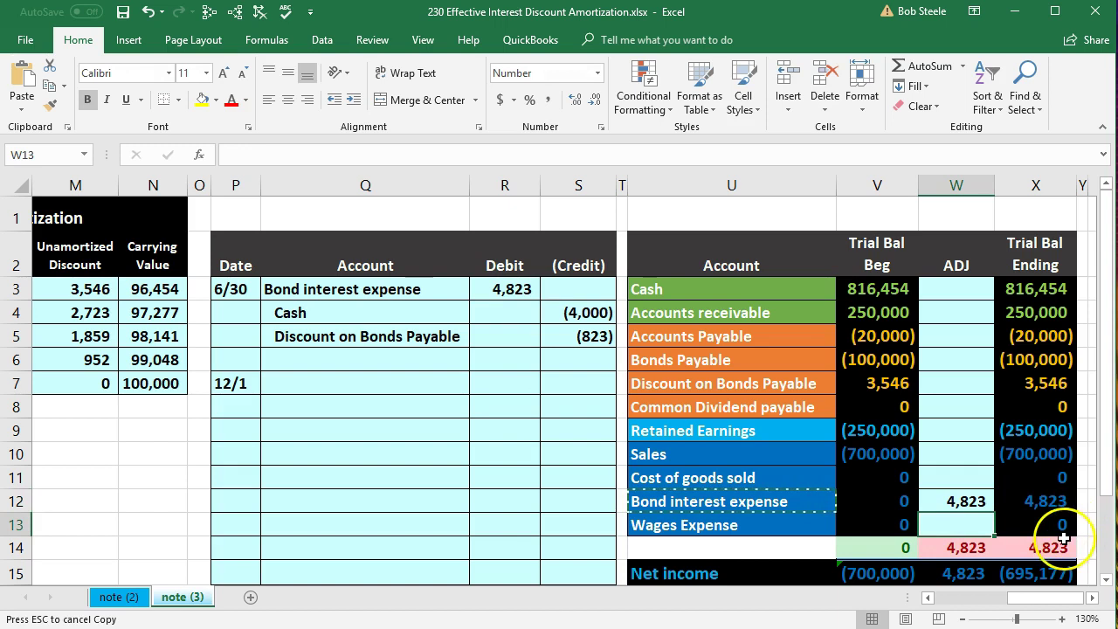
left_click(1059, 543)
left_click(1048, 572)
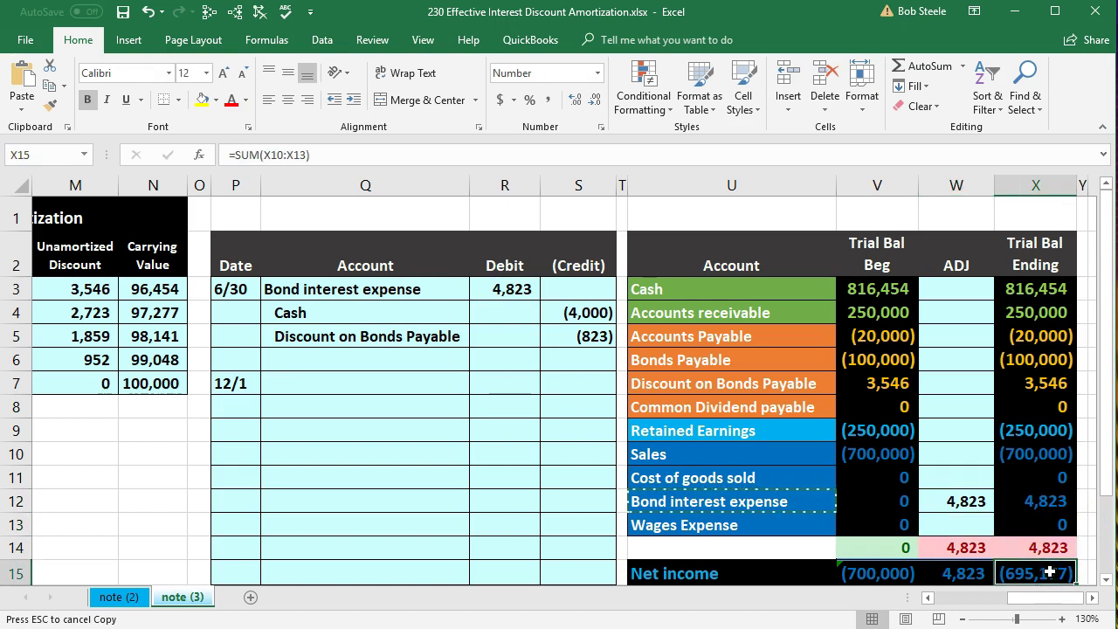
double_click(1049, 572)
key("Return")
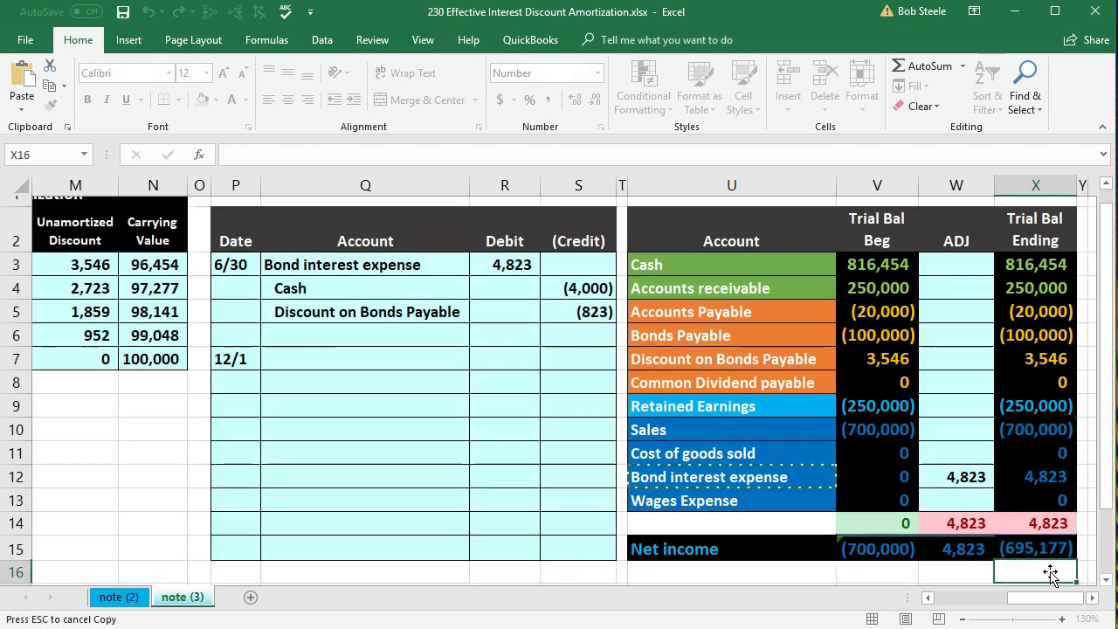
Post the (4,000) Cash adjustment linked to the 6/30 Cash credit.
left_click_drag(454, 278, 524, 278)
scroll(698, 358, "up", 1)
left_click(946, 290)
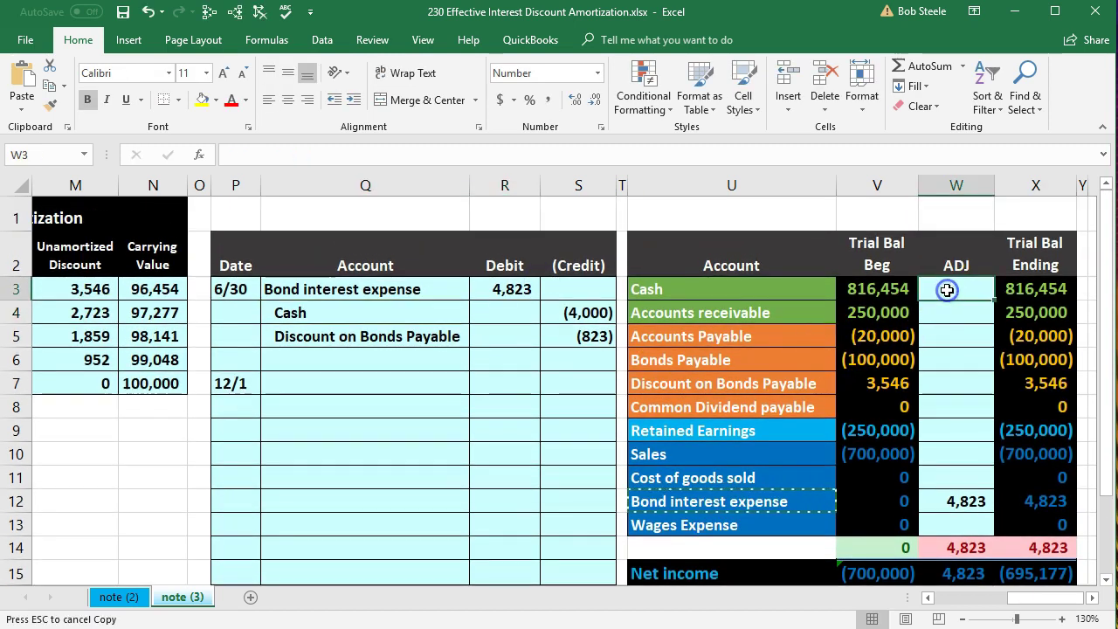
type("=")
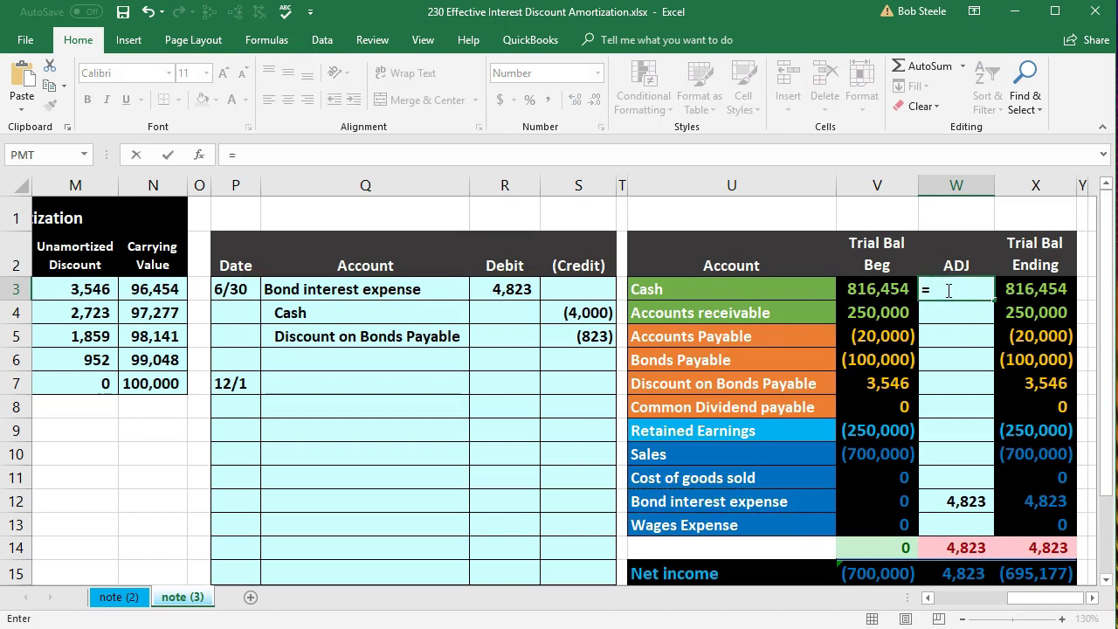
left_click(581, 313)
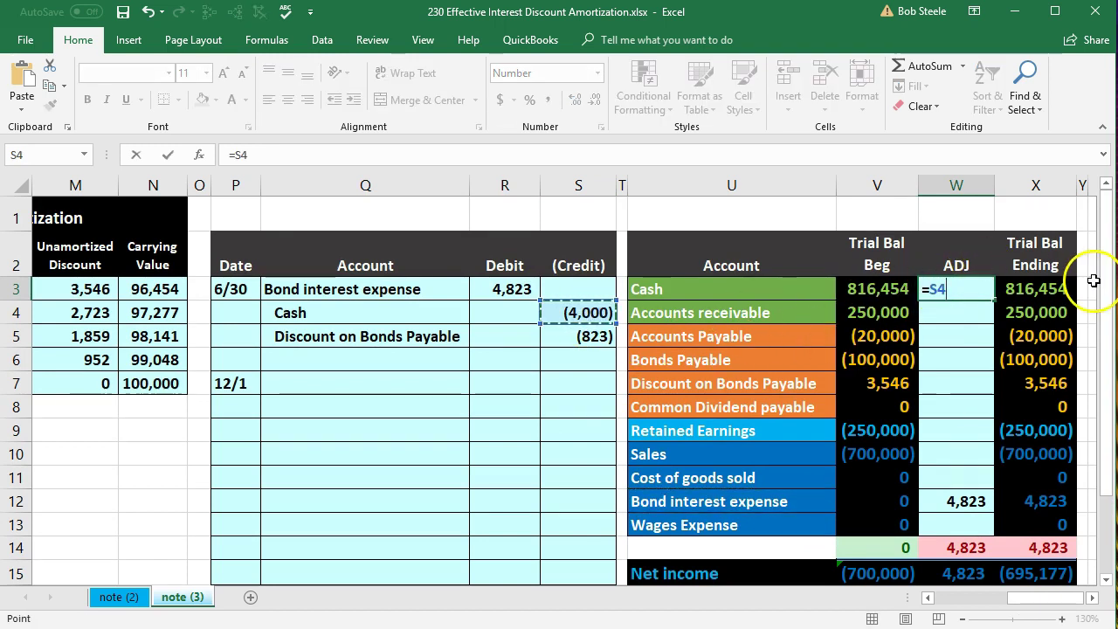
key("Return")
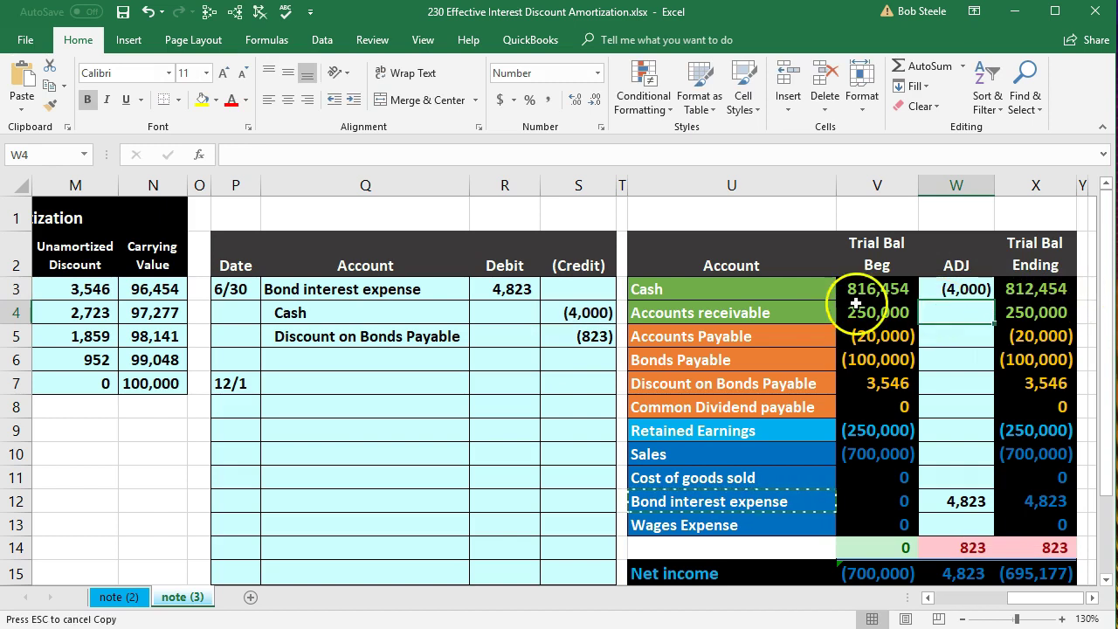
Post the (823) Discount on Bonds Payable adjustment linked to the 6/30 credit.
left_click_drag(457, 334, 517, 334)
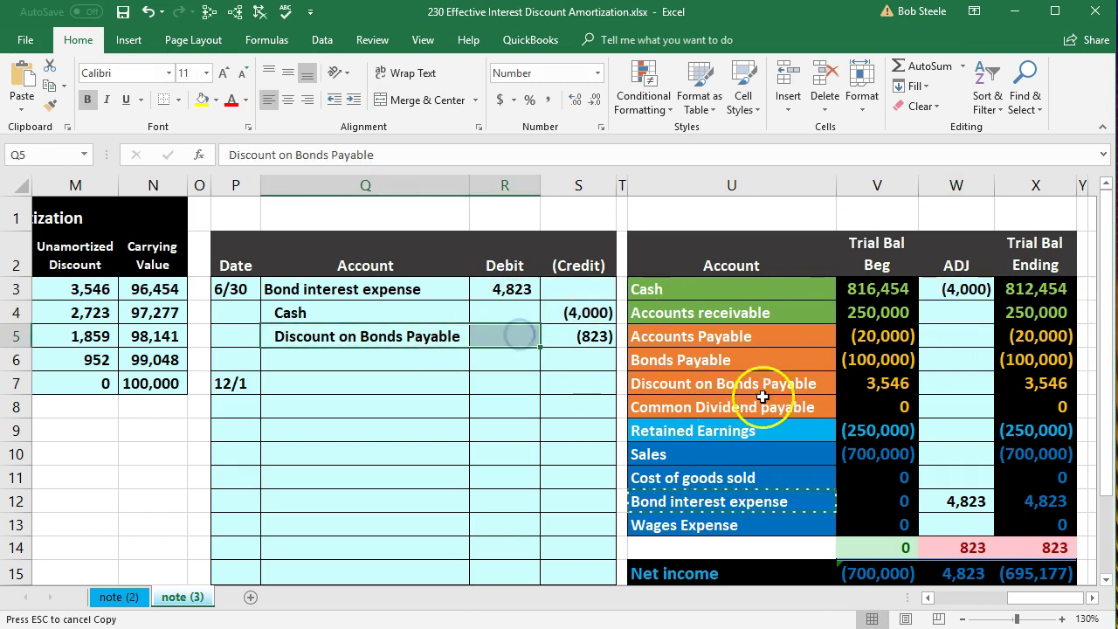
left_click(931, 384)
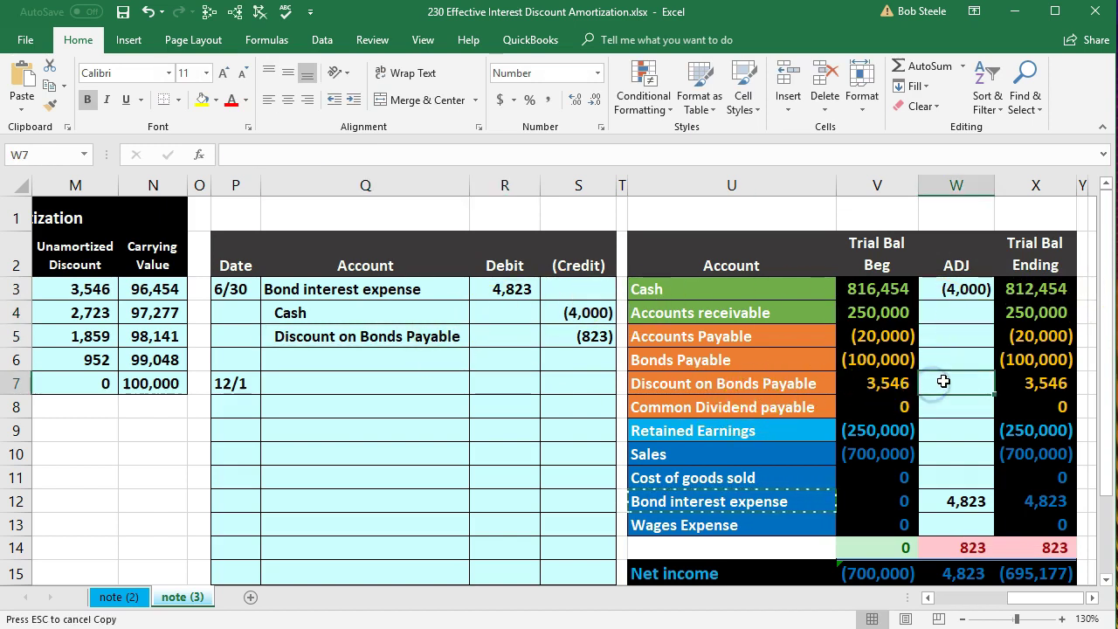
type("=")
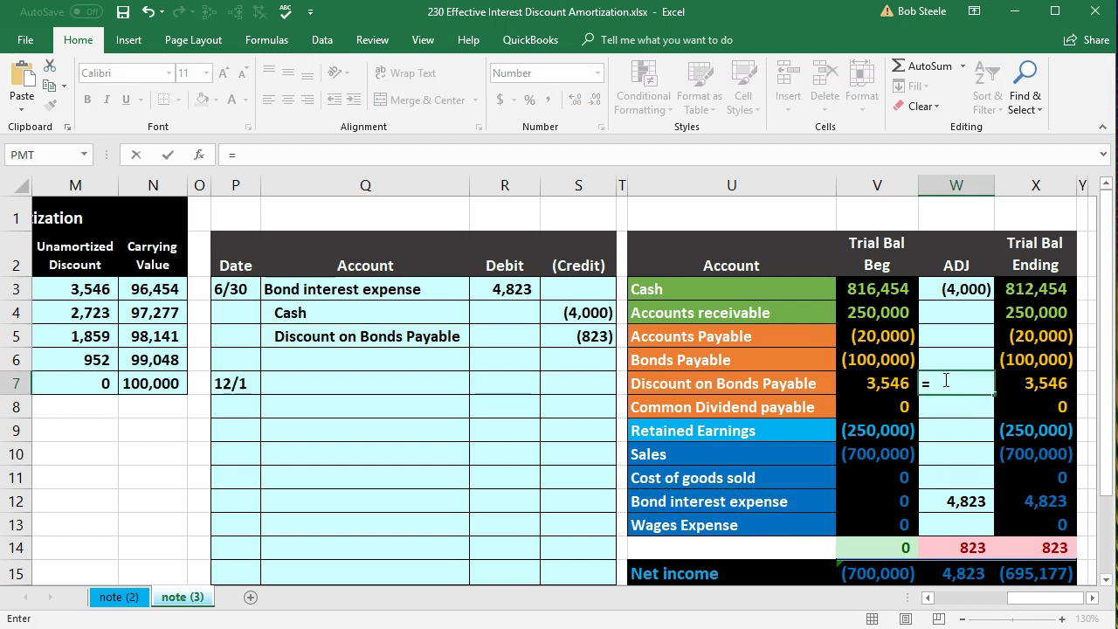
left_click(594, 337)
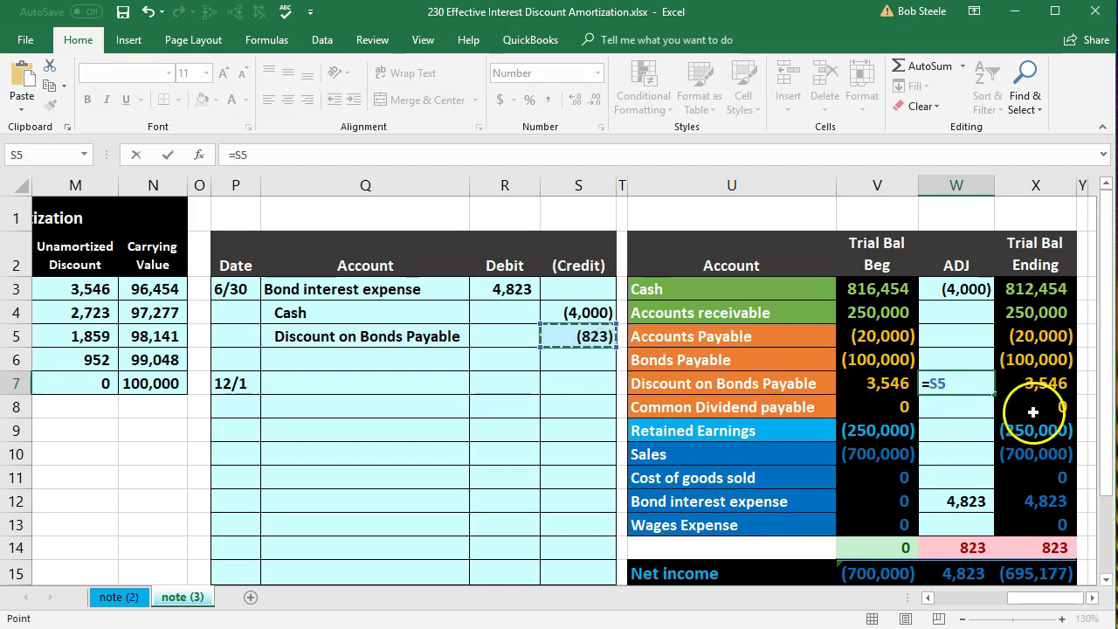
key("Return")
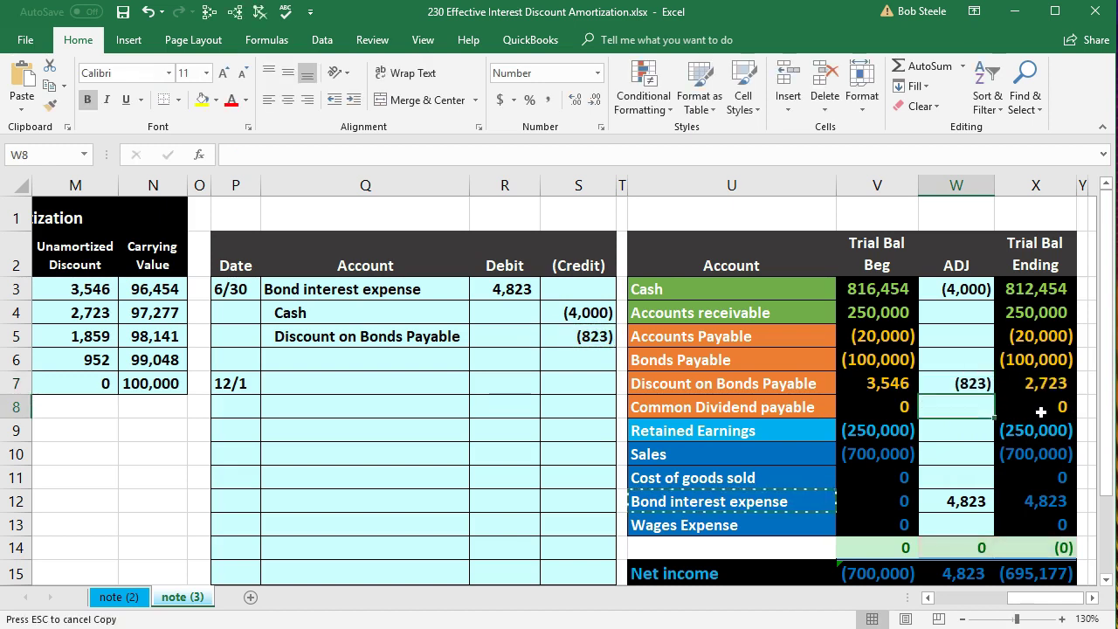
Review the carrying value, unamortized discount and ending balance formulas, totaling bonds and discount.
left_click(928, 599)
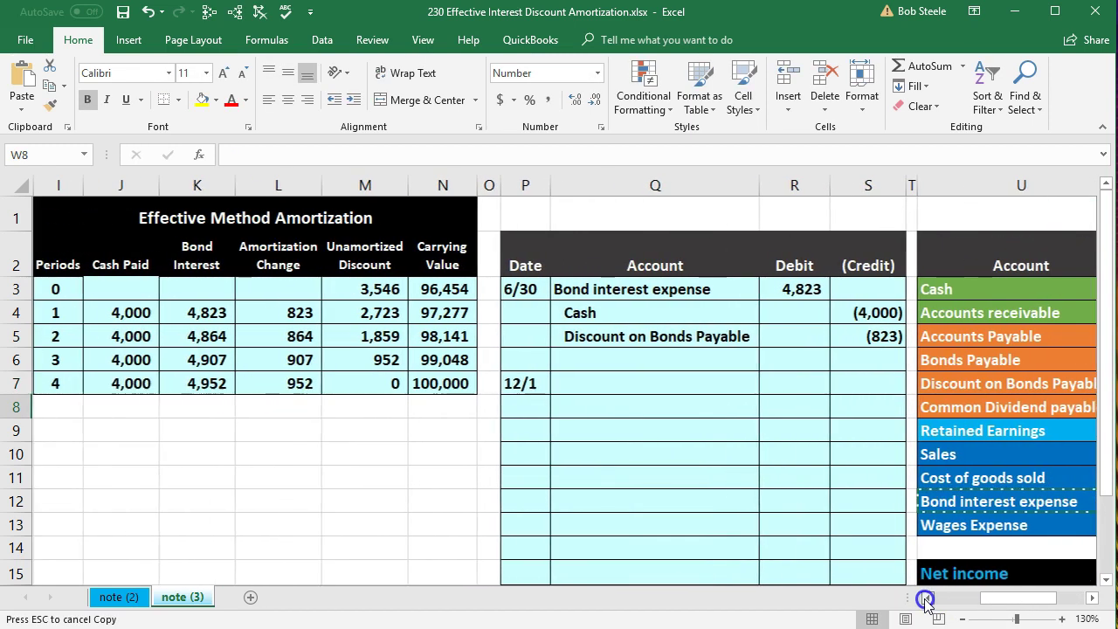
left_click(458, 312)
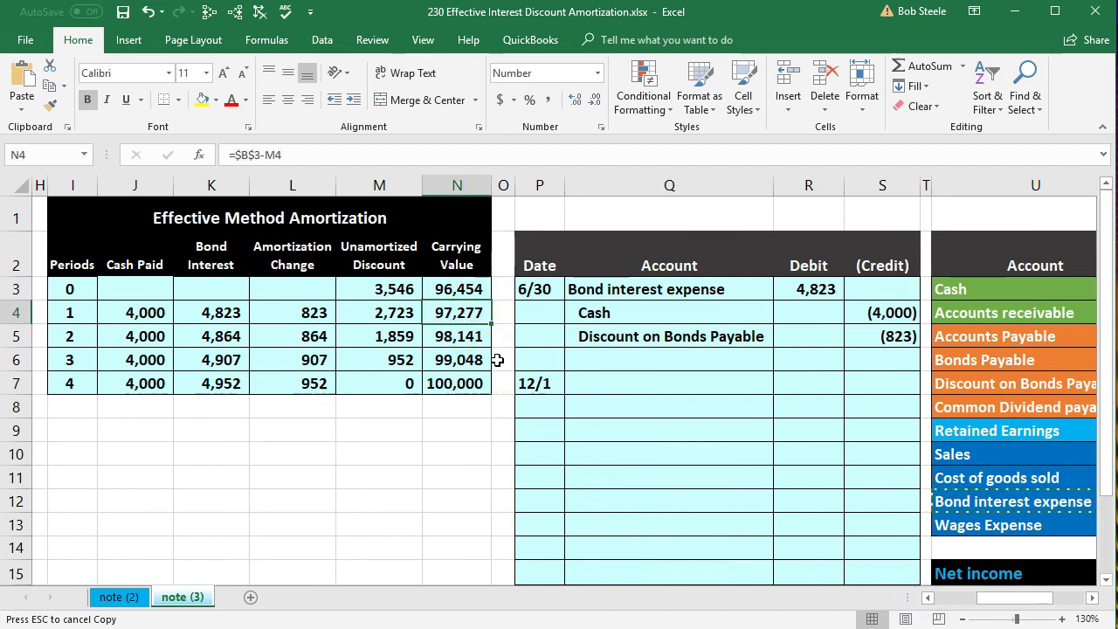
left_click(392, 315)
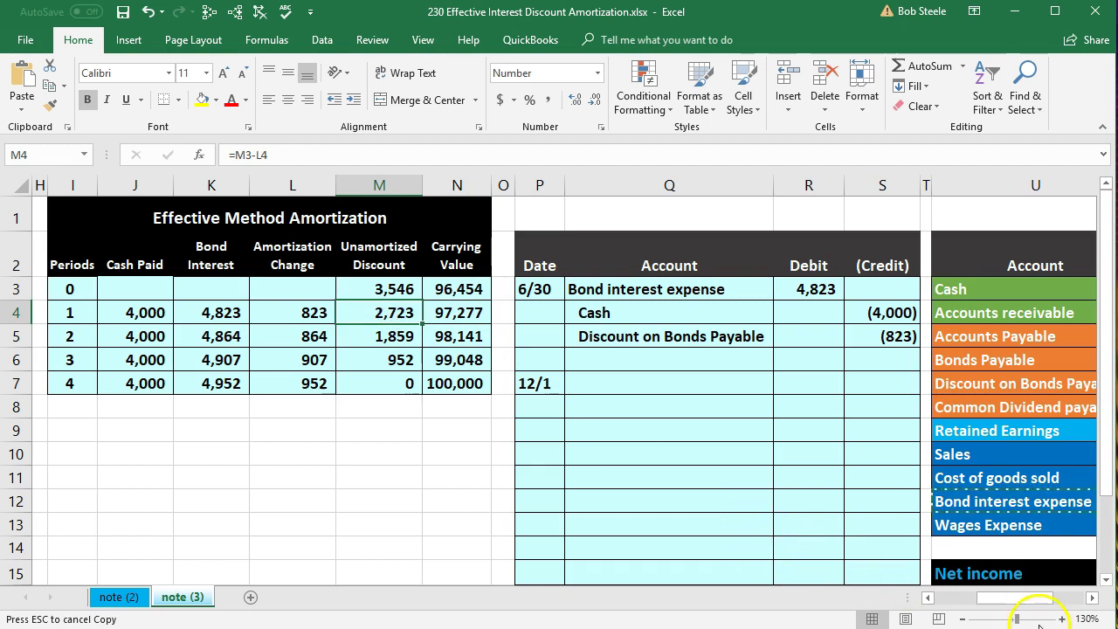
left_click(1093, 599)
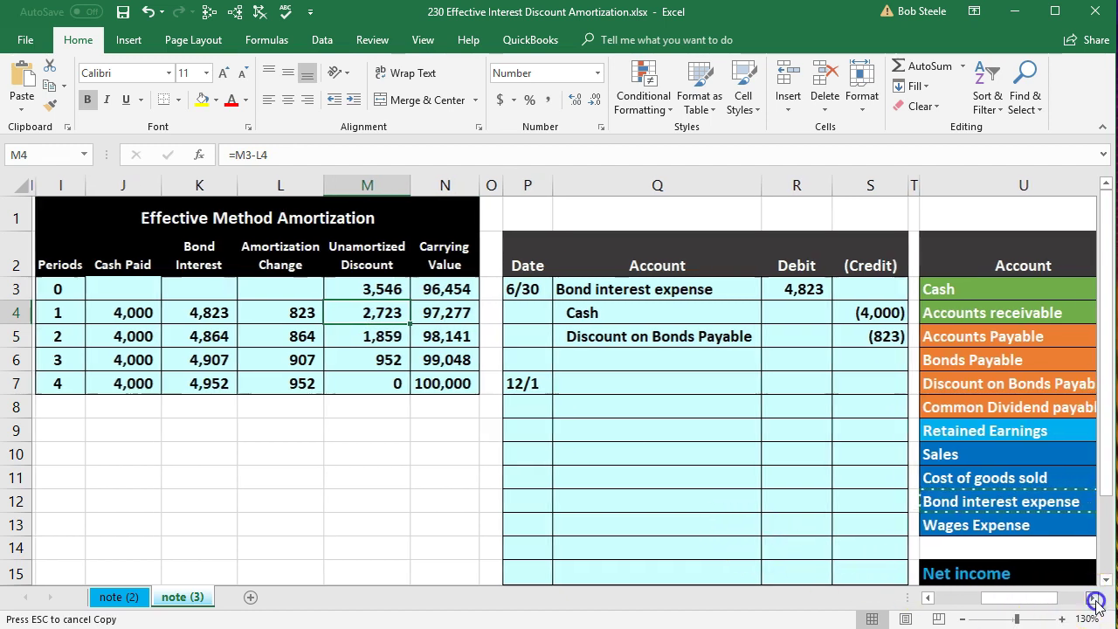
left_click(1093, 598)
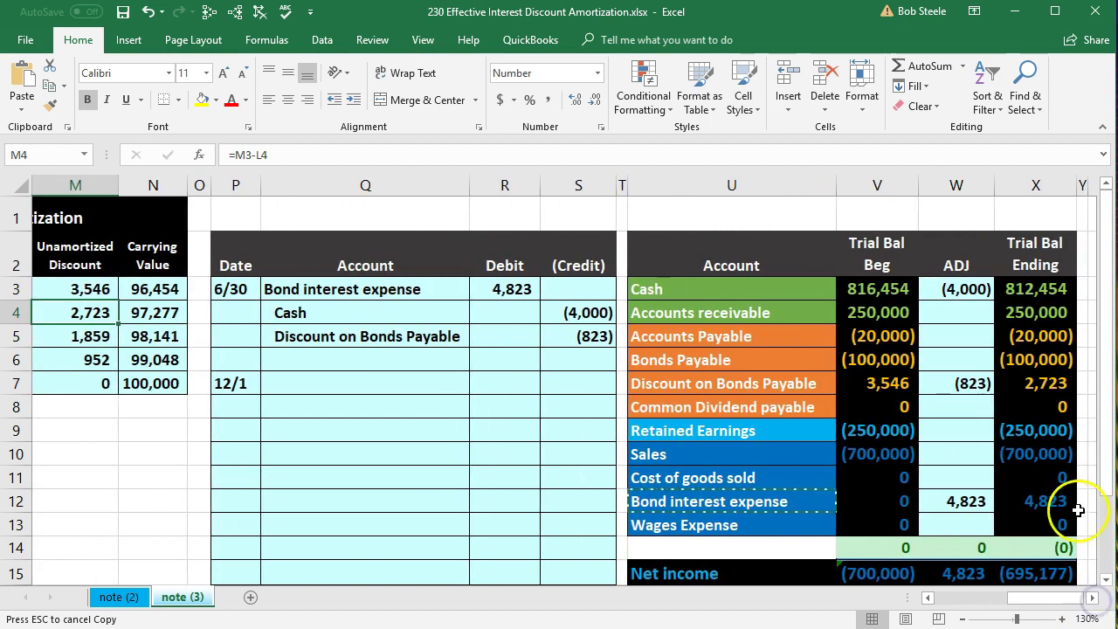
left_click(1052, 382)
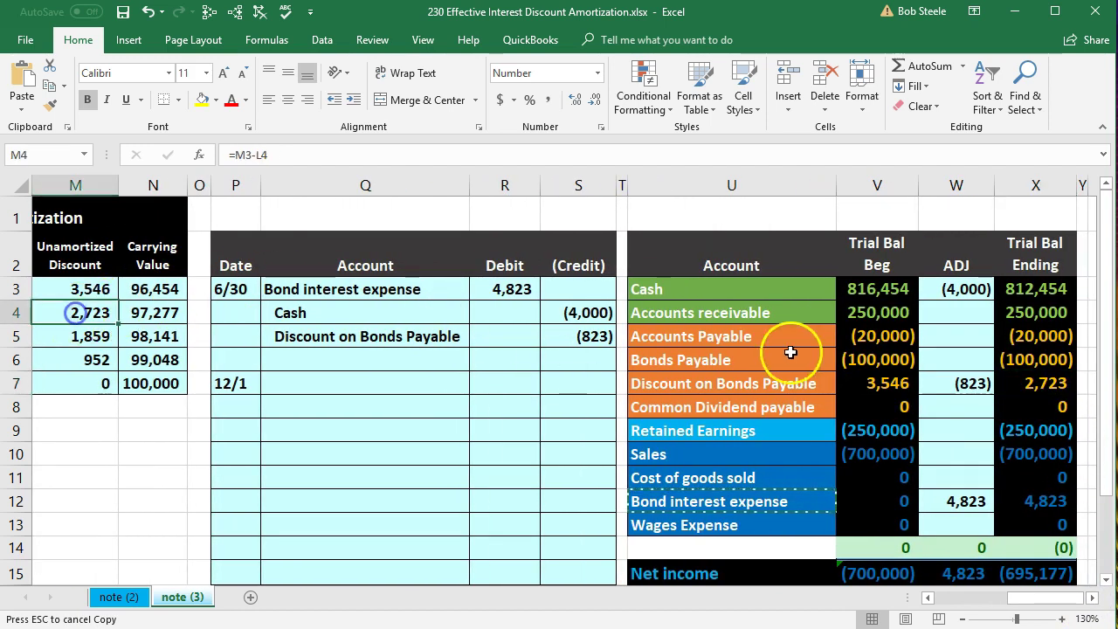
left_click_drag(1030, 359, 1022, 380)
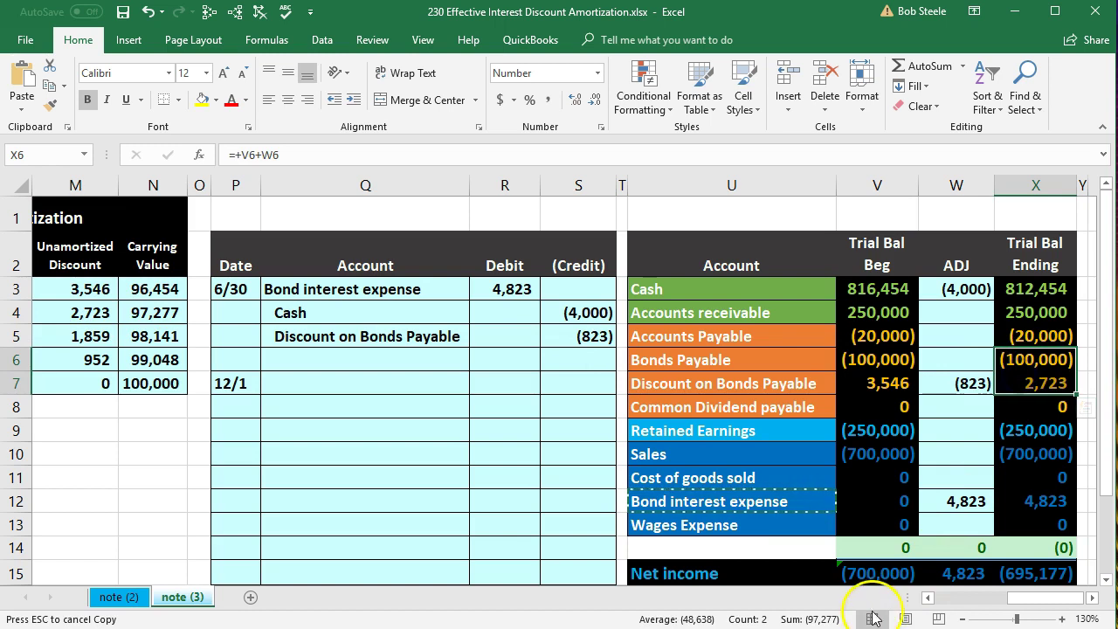
left_click_drag(1031, 599, 998, 605)
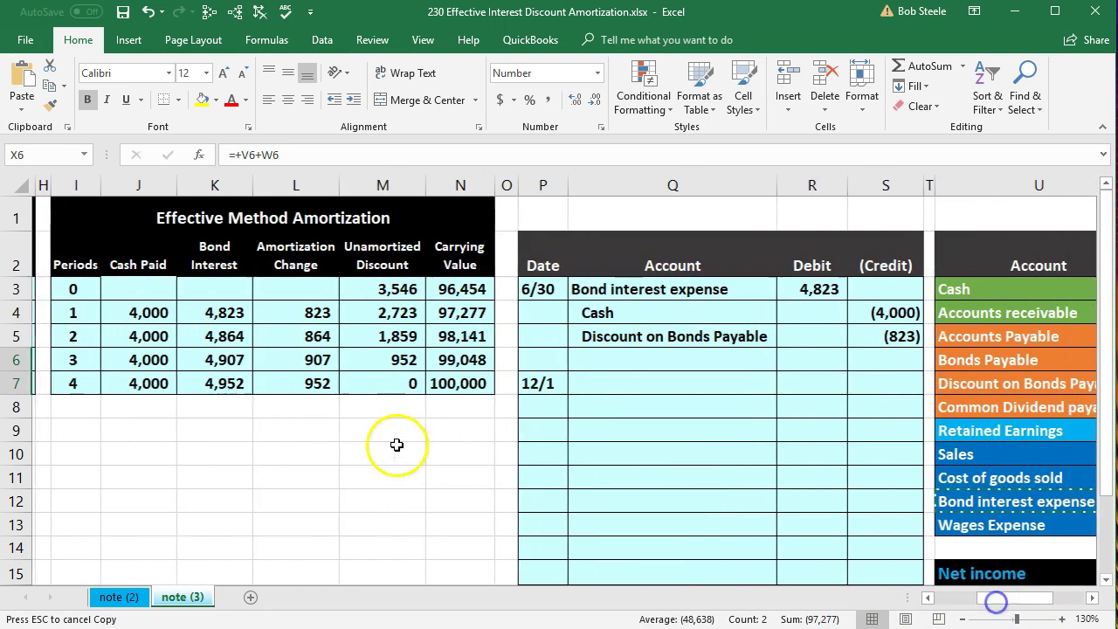
Shade the period 2 amortization row green.
left_click_drag(83, 339, 440, 341)
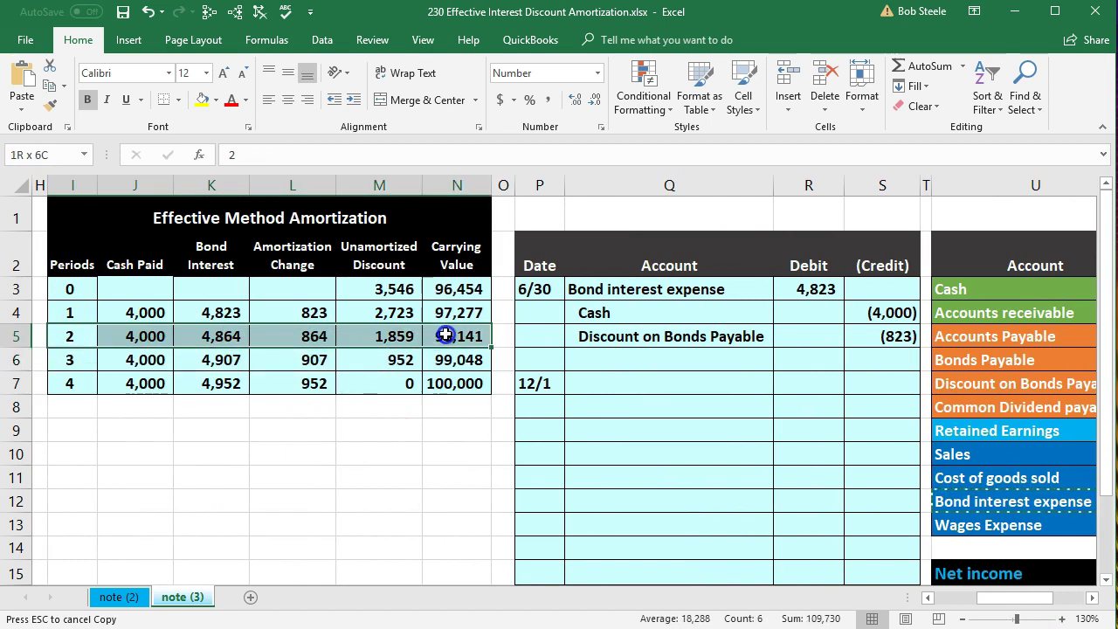
right_click(439, 341)
left_click(532, 306)
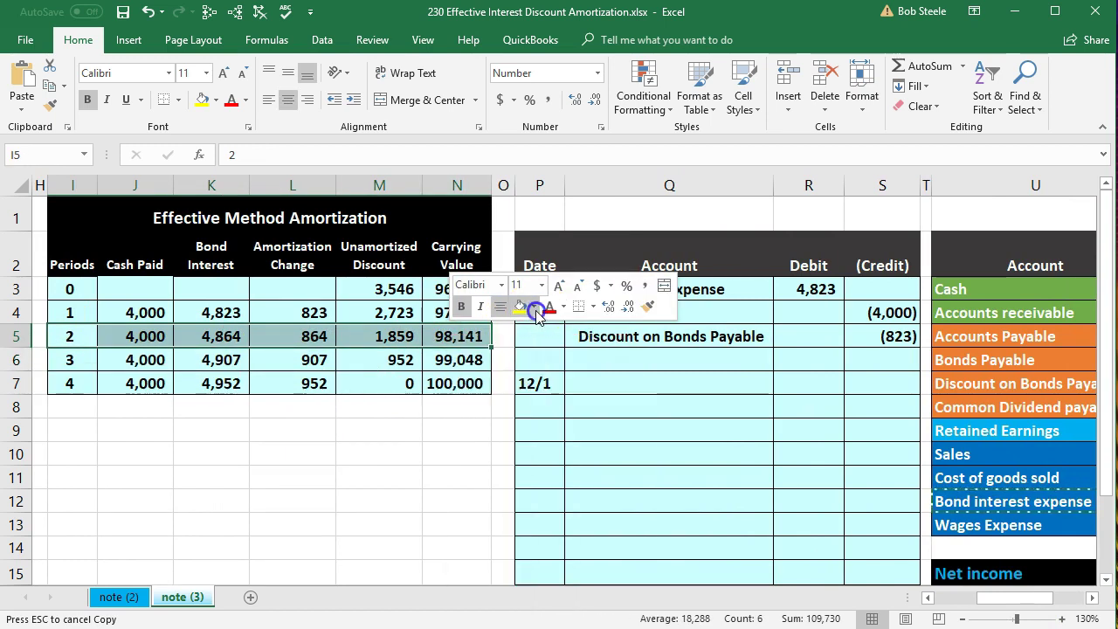
left_click(576, 441)
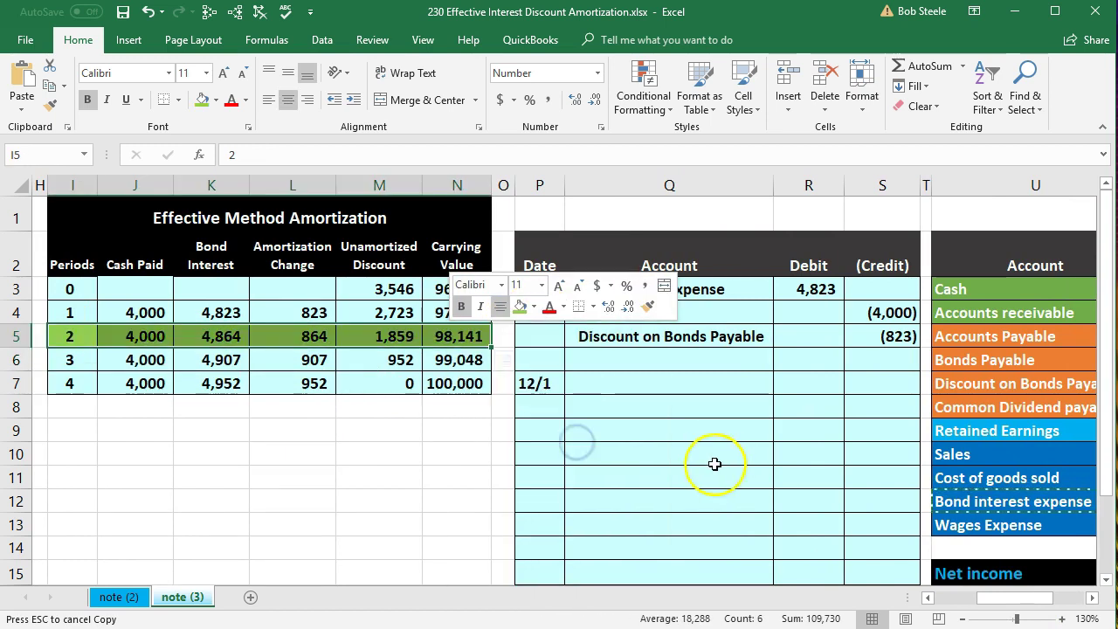
left_click(687, 462)
left_click(627, 292)
left_click_drag(618, 307, 583, 332)
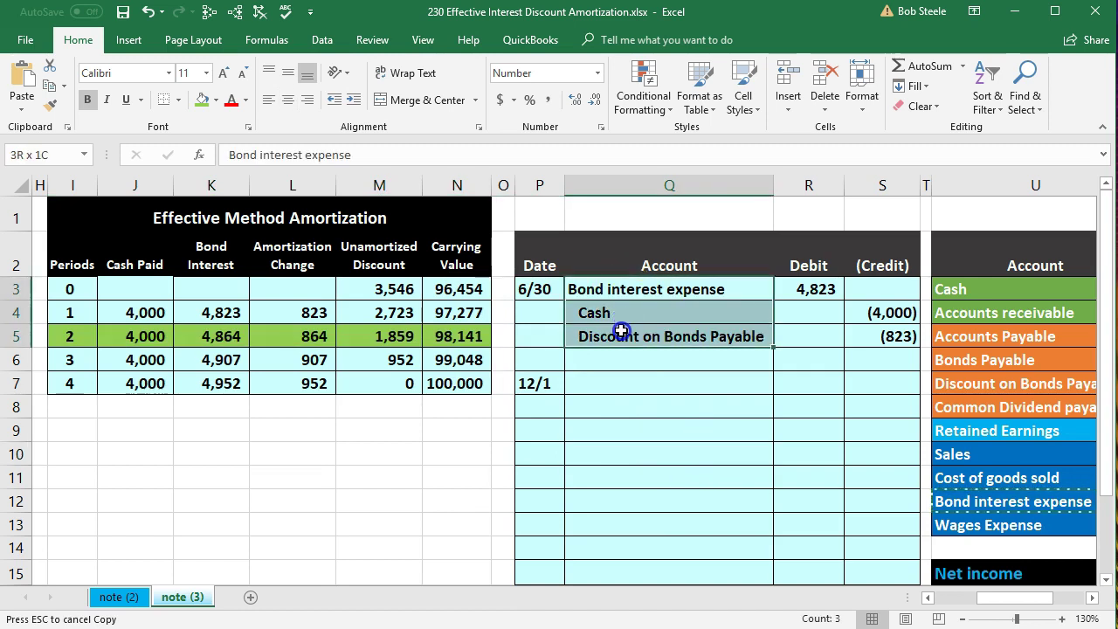
Copy the three 6/30 account names as values onto the 12/1 entry.
right_click(621, 332)
left_click(659, 363)
left_click(625, 383)
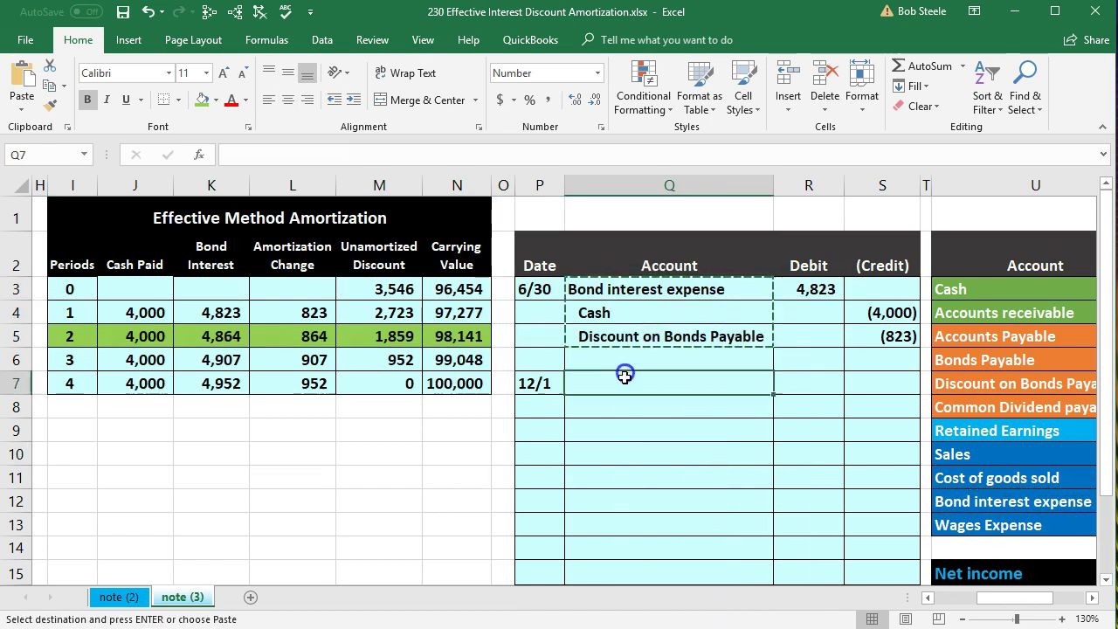
right_click(625, 382)
left_click(688, 452)
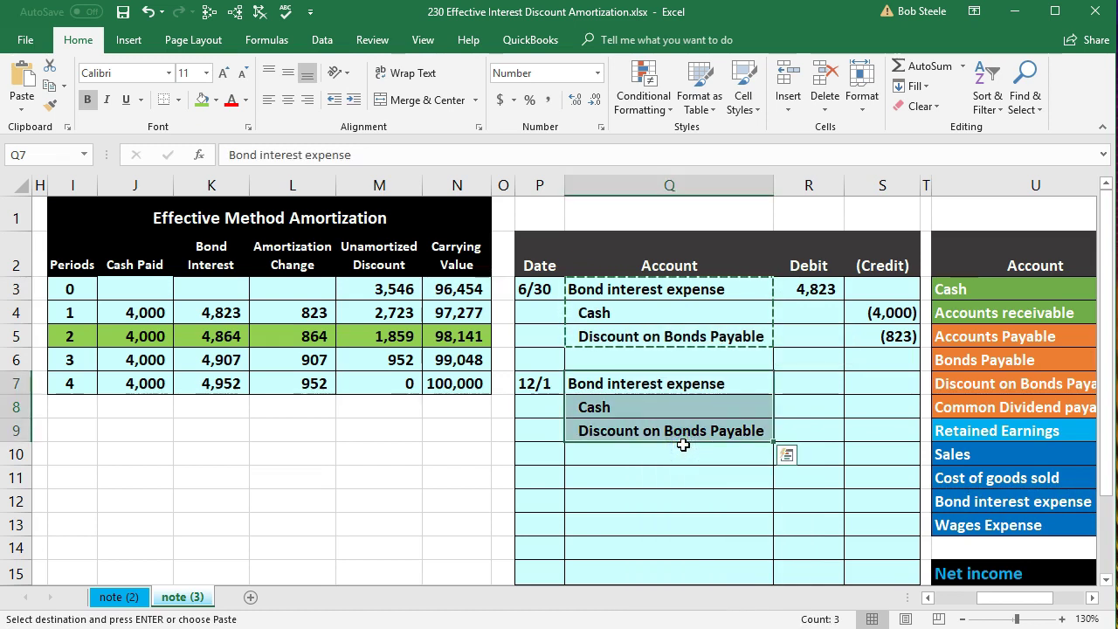
left_click(693, 481)
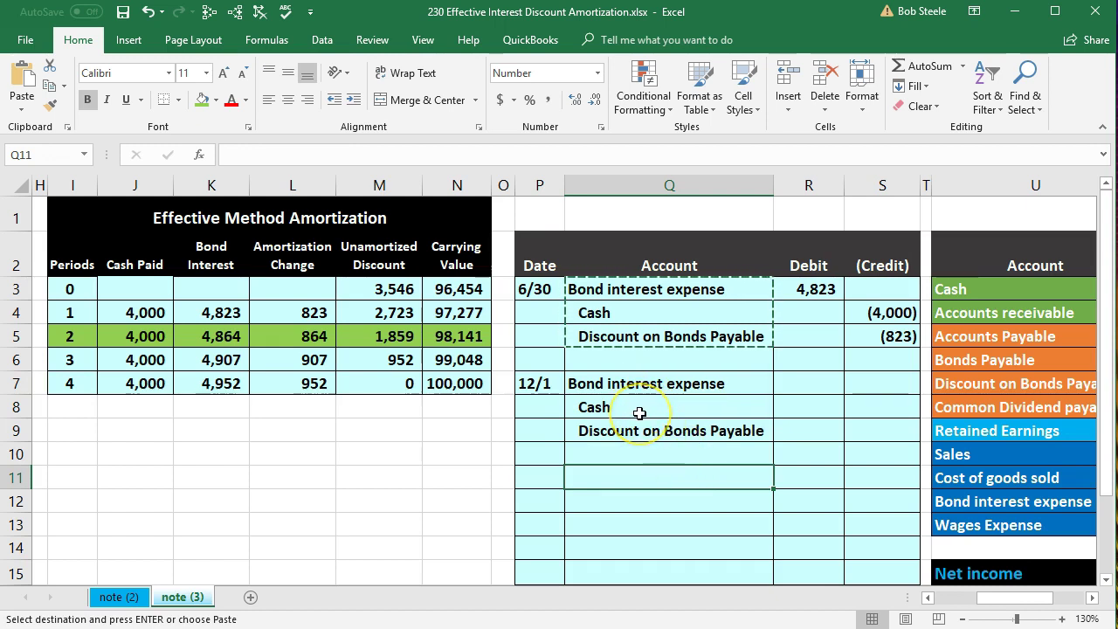
Credit Cash (4,000) and discount 864 from period 2's cash paid and amortization.
left_click(865, 403)
type("=")
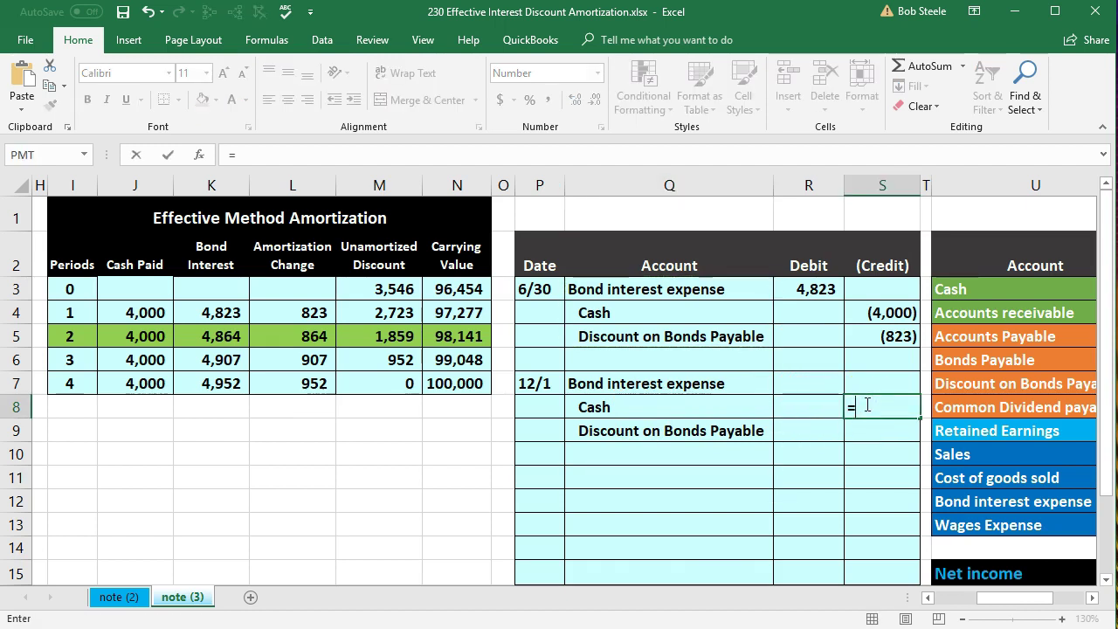
left_click(151, 343)
key("Return")
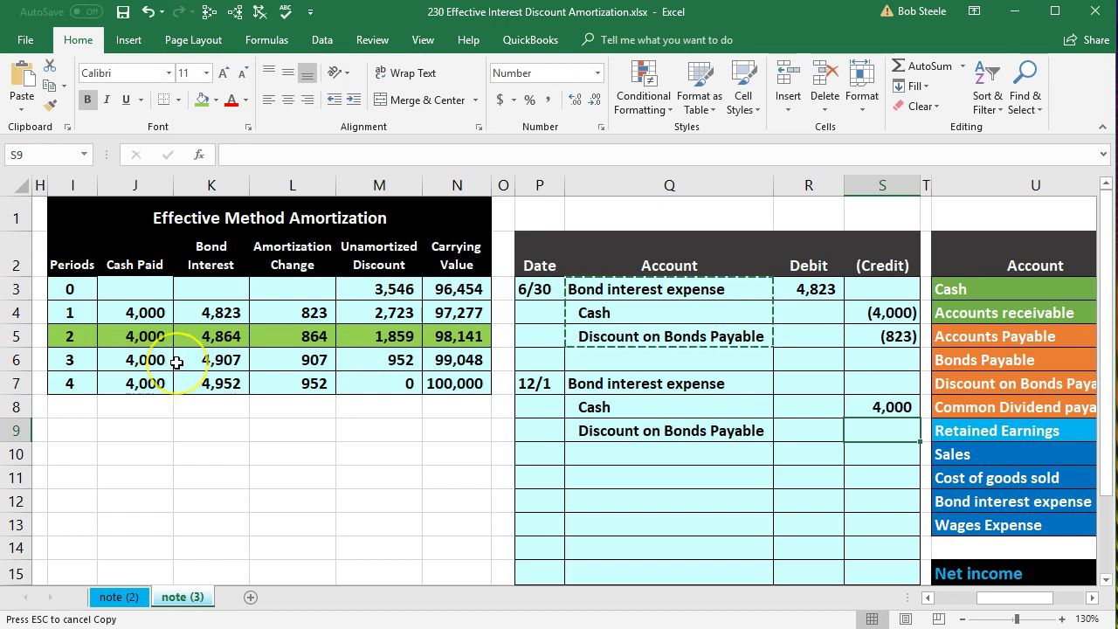
type("=-")
left_click(154, 335)
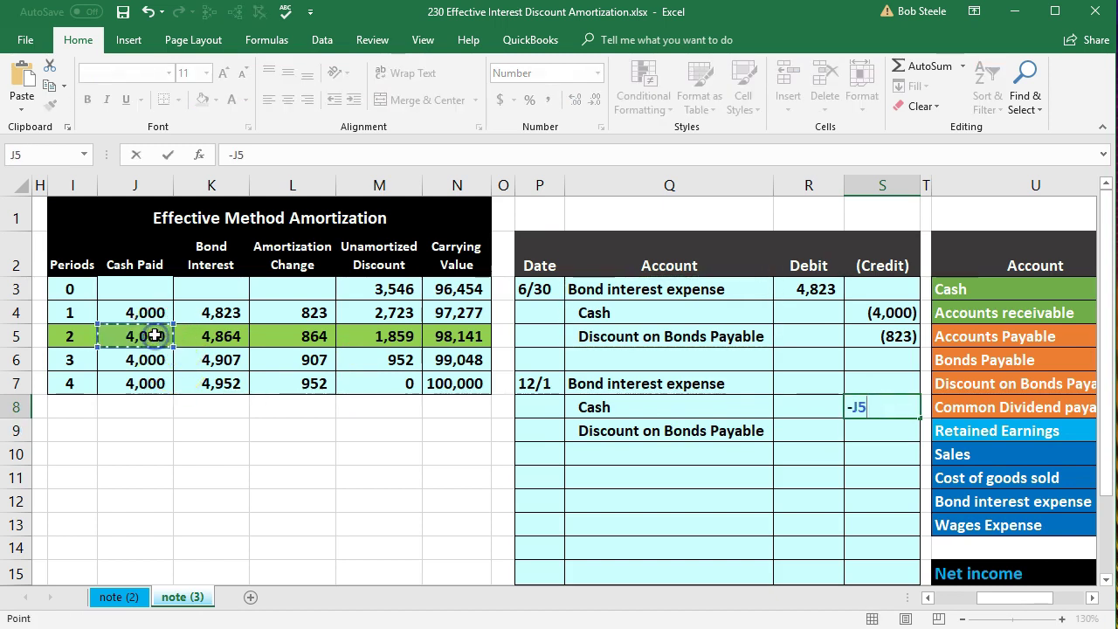
key("Return")
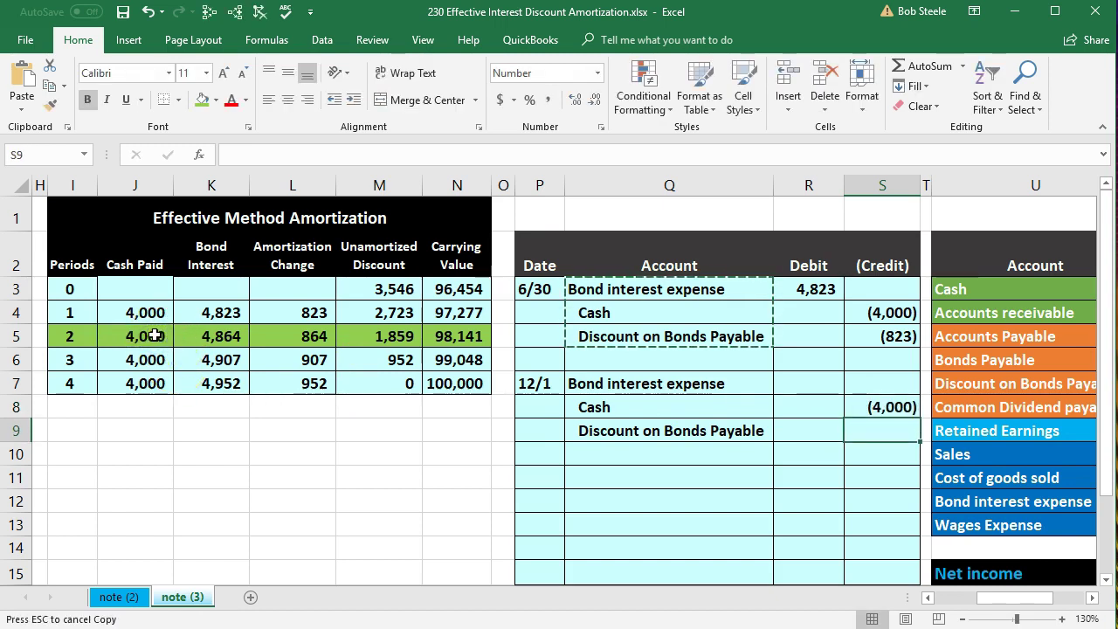
type("-")
left_click(287, 335)
key("Return")
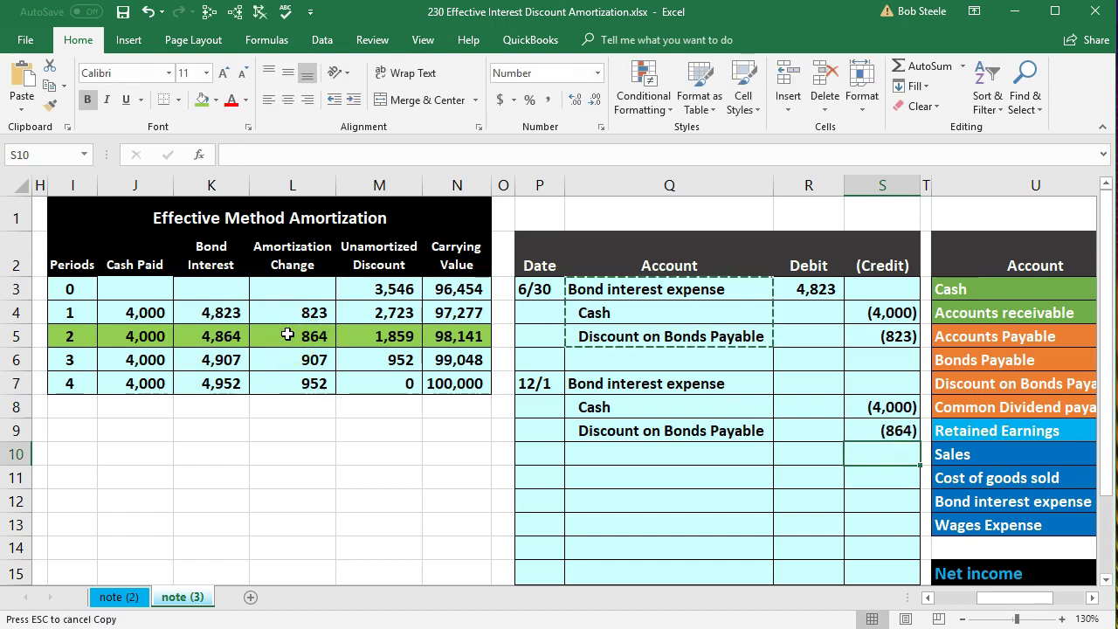
Debit Bond interest expense 4,864 as =-SUM of the 12/1 credits.
left_click(798, 378)
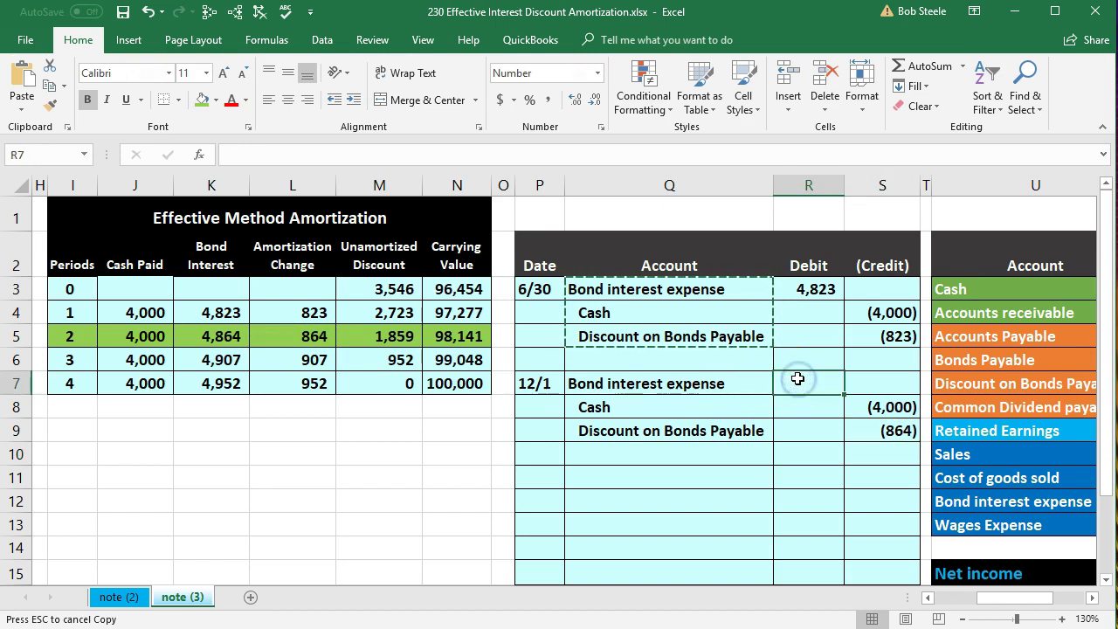
type("-sum(")
left_click_drag(859, 430, 827, 415)
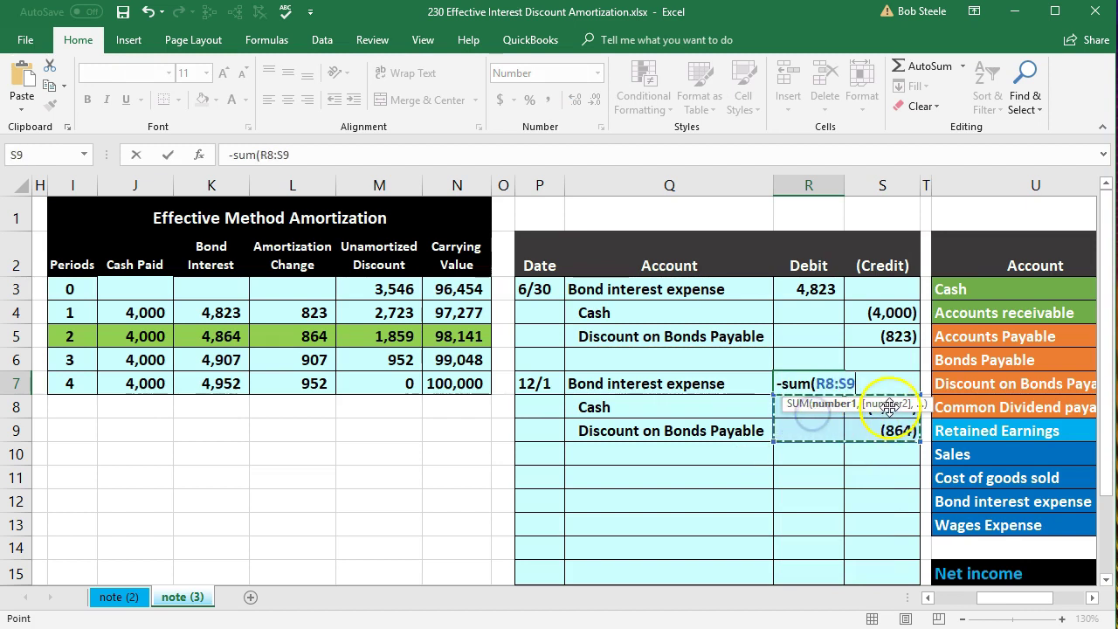
key("Return")
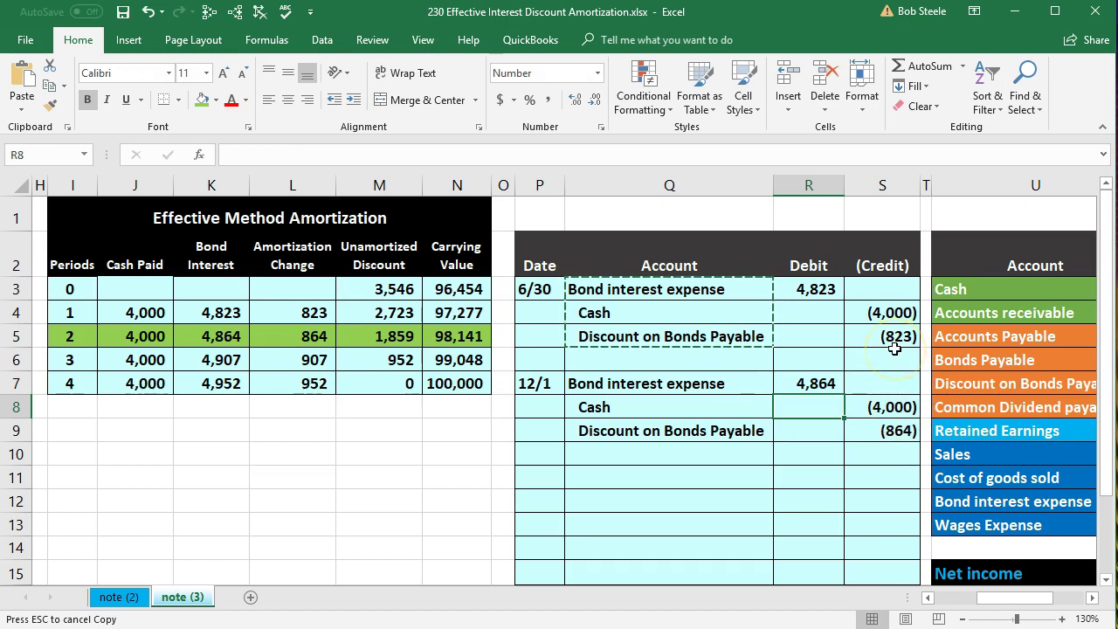
key("Right")
key("Right")
key("Right")
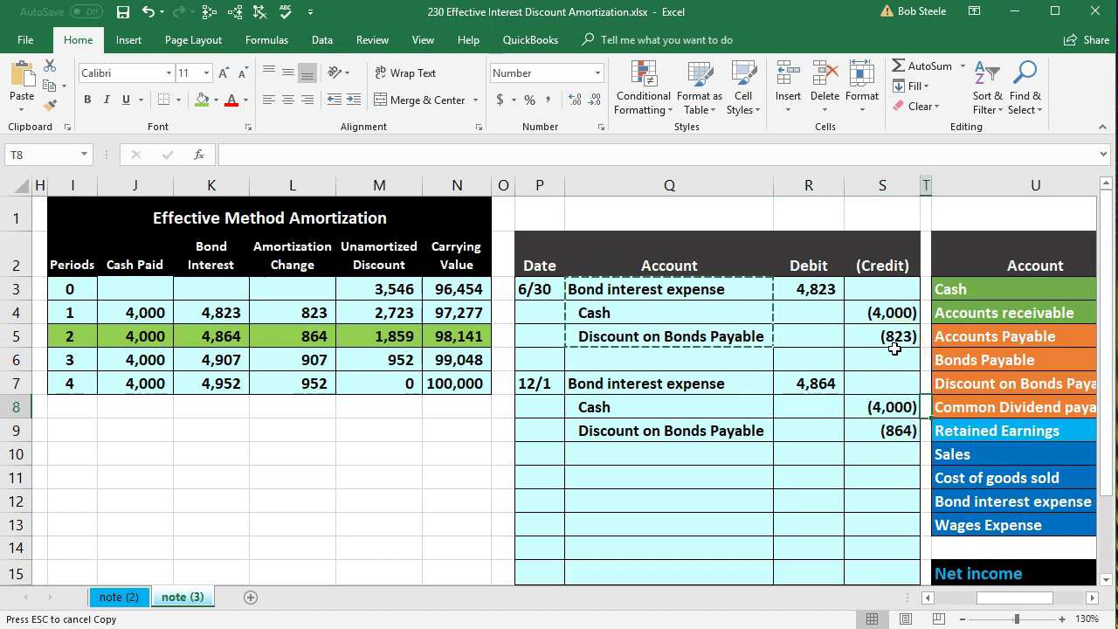
key("Right")
key("Right")
key("Right")
key("Right")
key("Right")
key("Right")
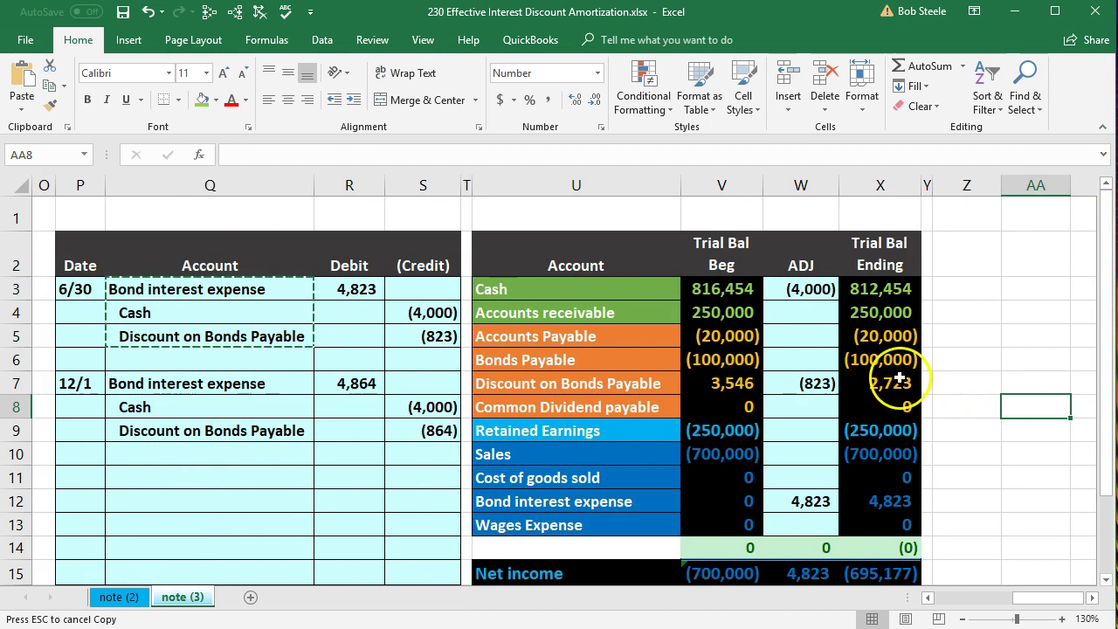
left_click_drag(262, 385, 349, 382)
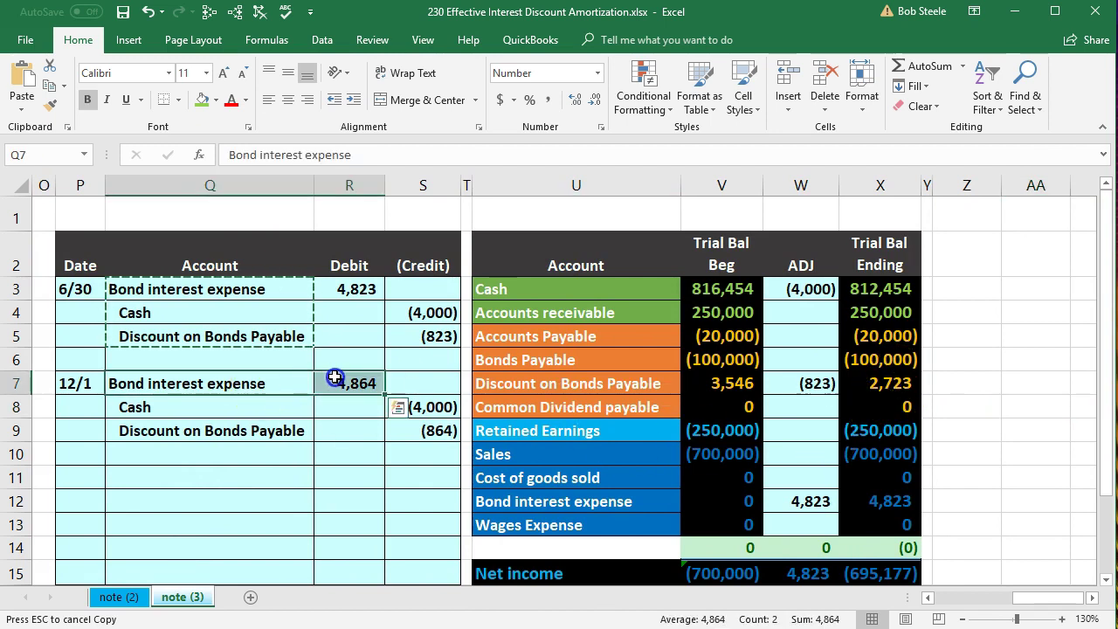
Add the 12/1 interest debit to the Bond interest expense adjustment, making it 9,687.
left_click(802, 500)
double_click(808, 500)
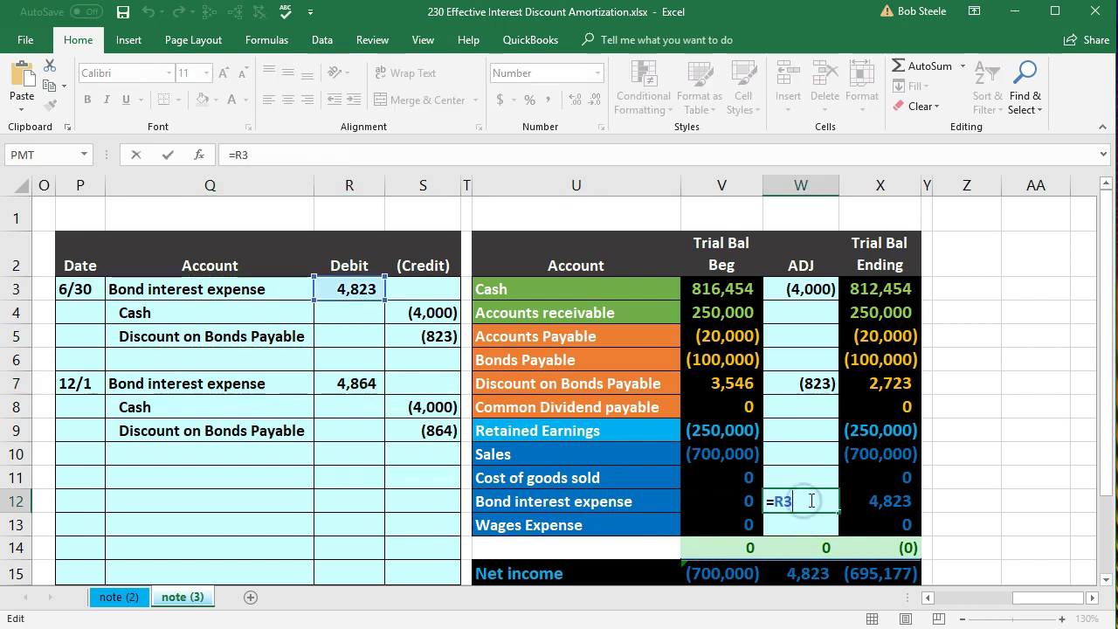
type("+")
left_click(349, 385)
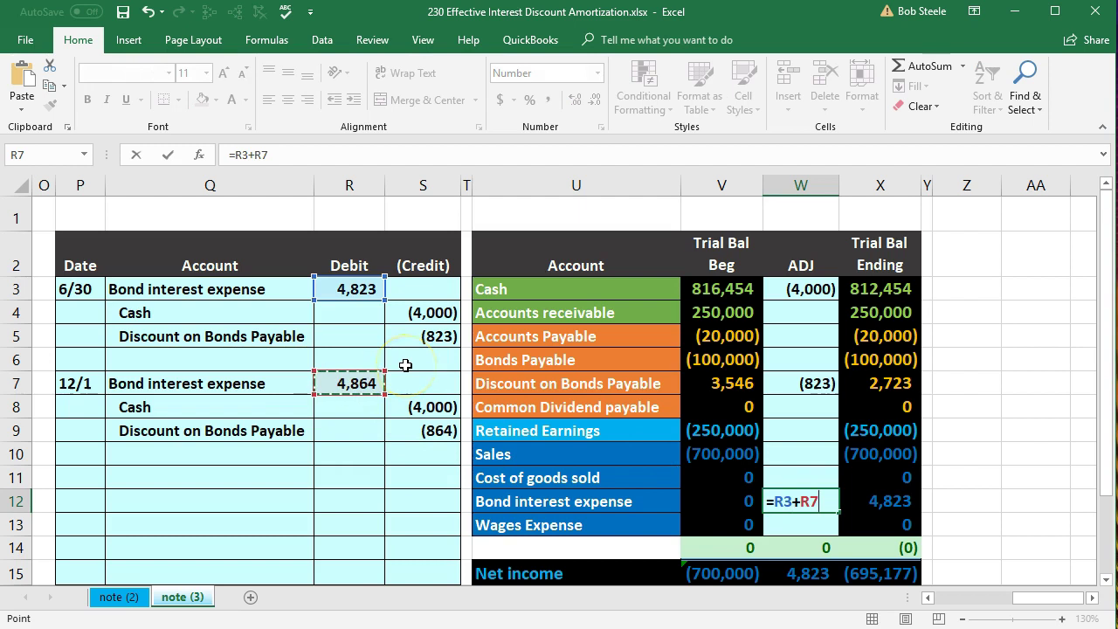
key("Return")
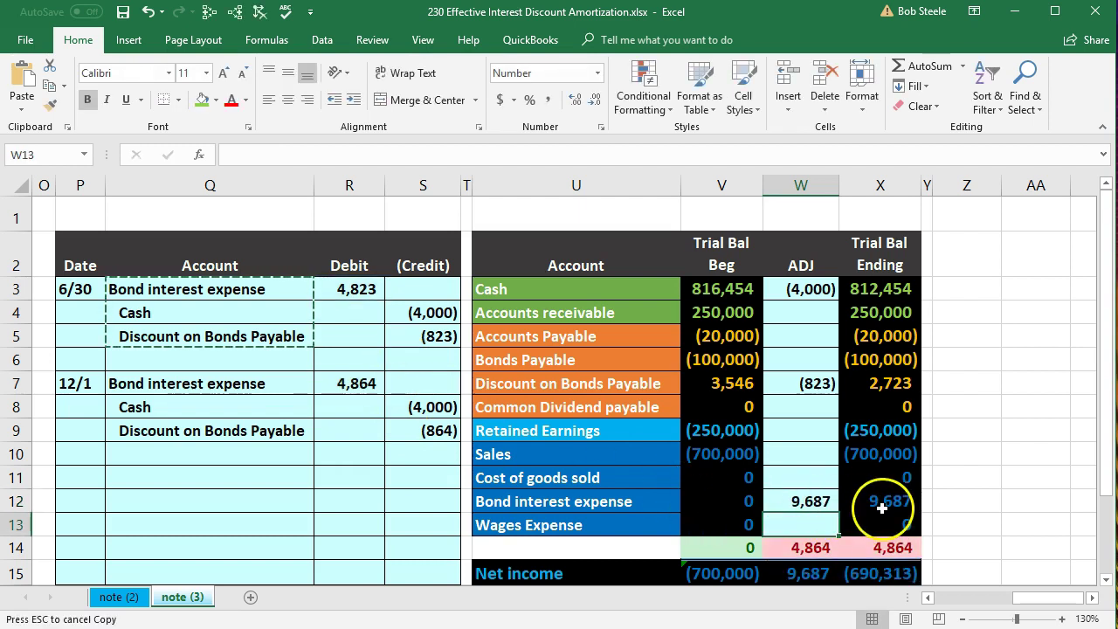
left_click(890, 548)
left_click(880, 563)
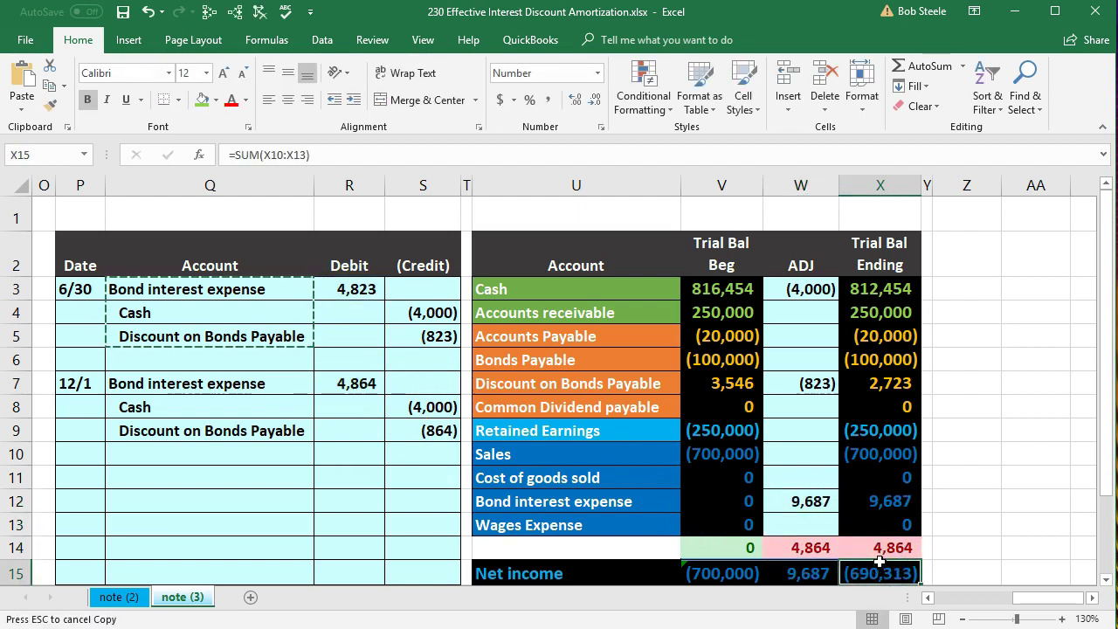
Add the 12/1 cash credit to the Cash adjustment, giving (8,000).
left_click_drag(215, 400, 385, 407)
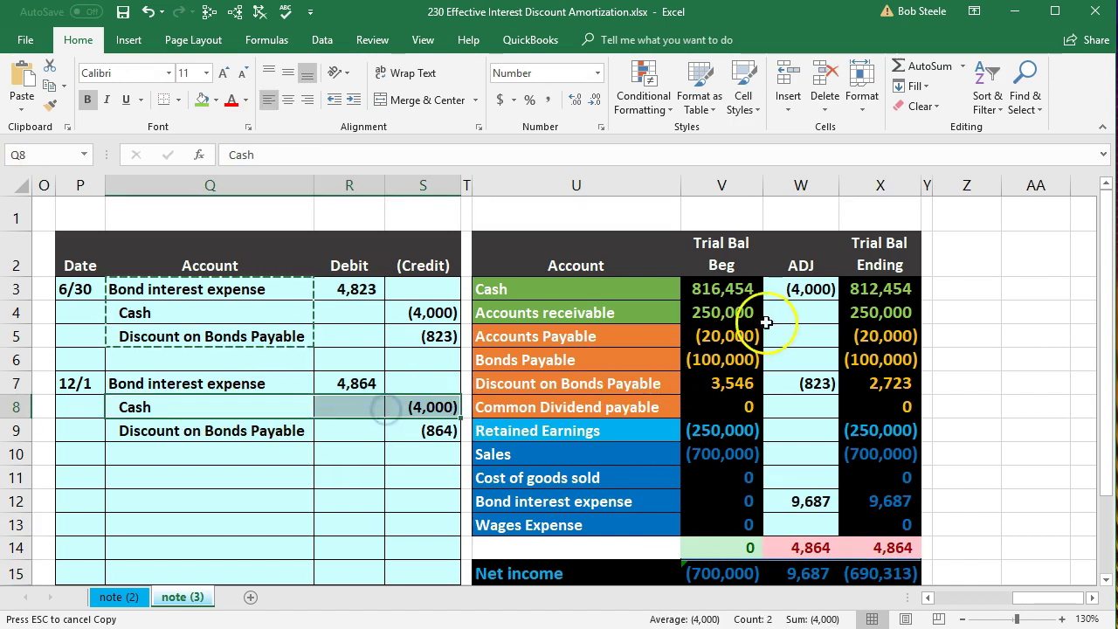
left_click(791, 295)
double_click(798, 291)
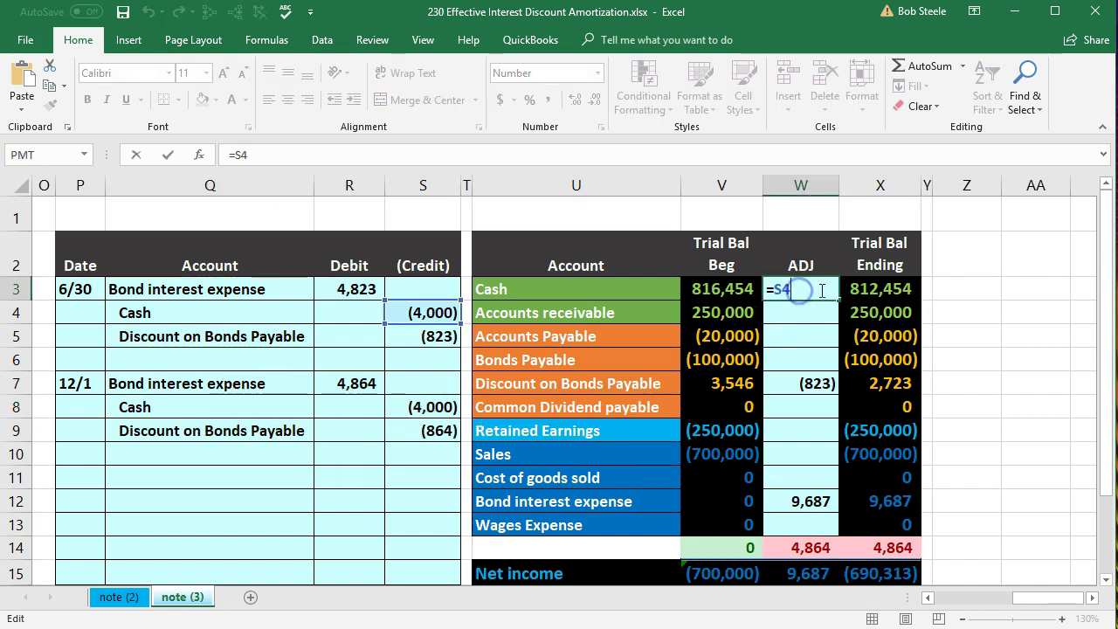
type("+")
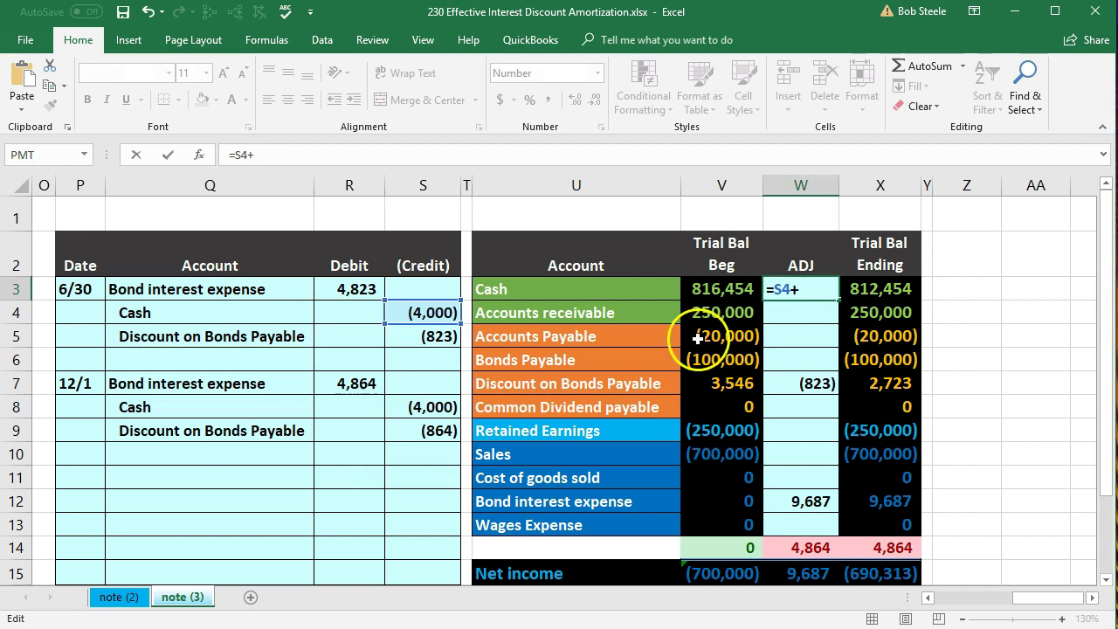
left_click(432, 407)
key("Return")
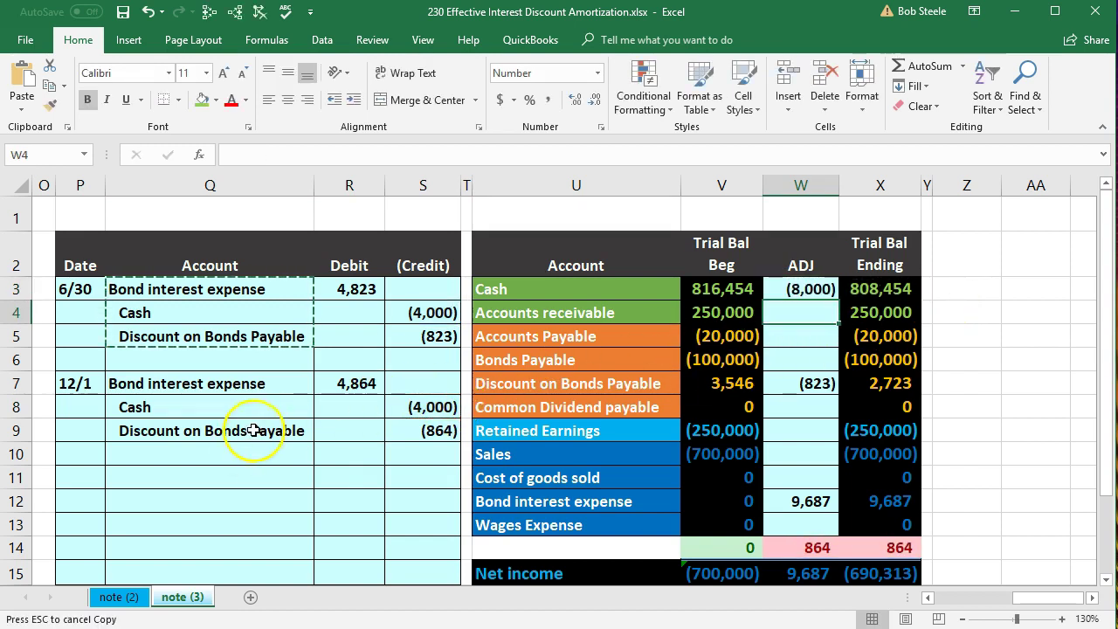
Rewrite the discount adjustment as =S5 plus the 12/1 discount credit, giving (1,687).
left_click_drag(279, 430, 352, 428)
left_click(619, 387)
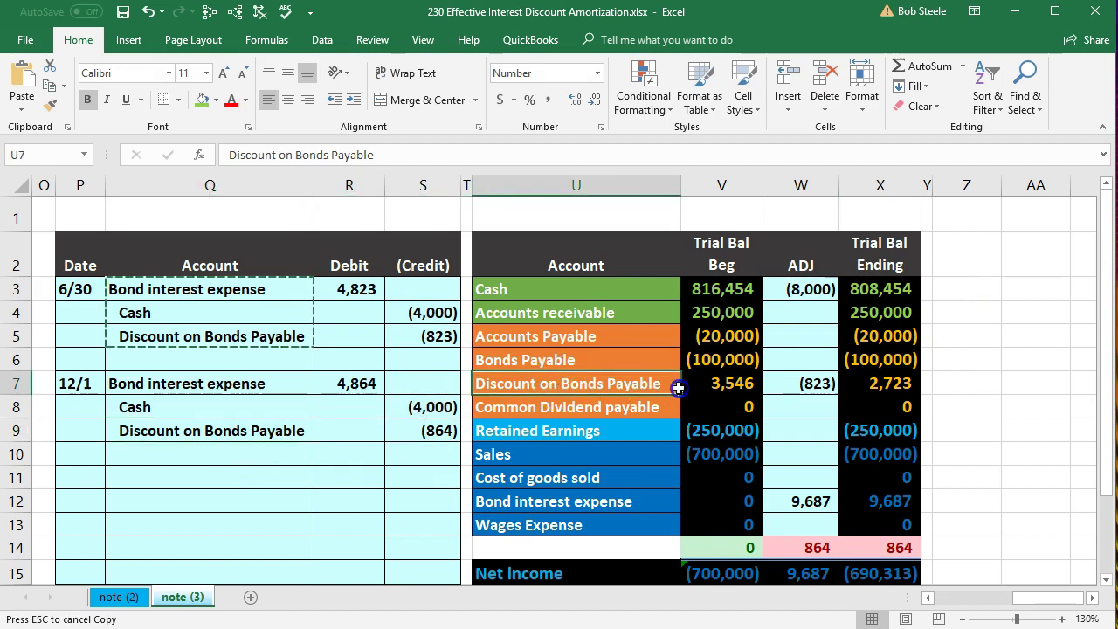
left_click_drag(679, 388, 690, 388)
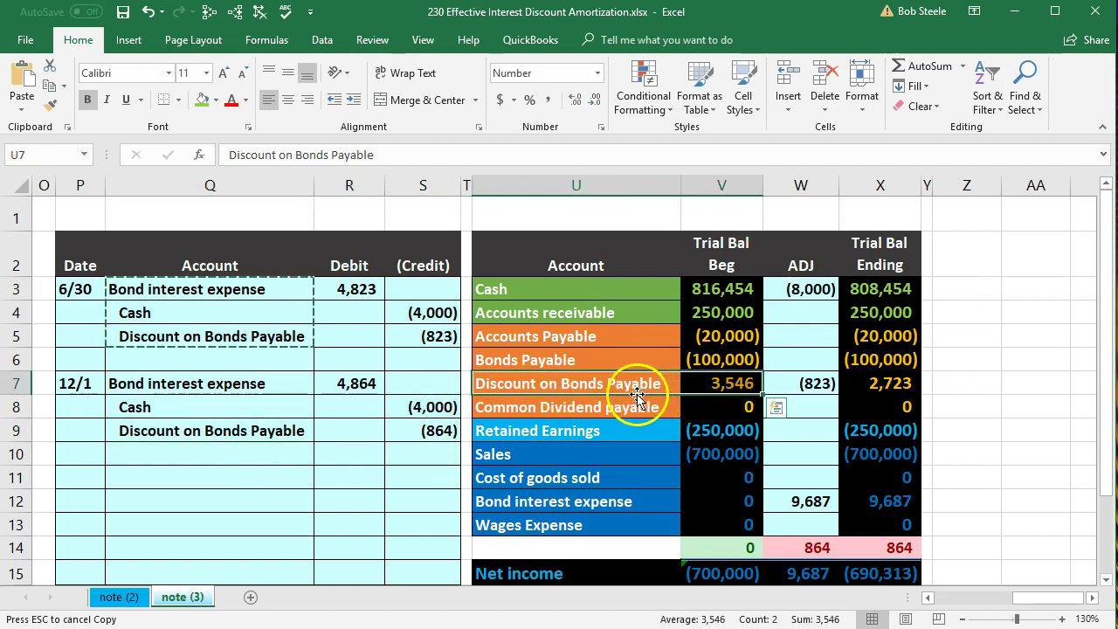
left_click(800, 384)
type("=S5+")
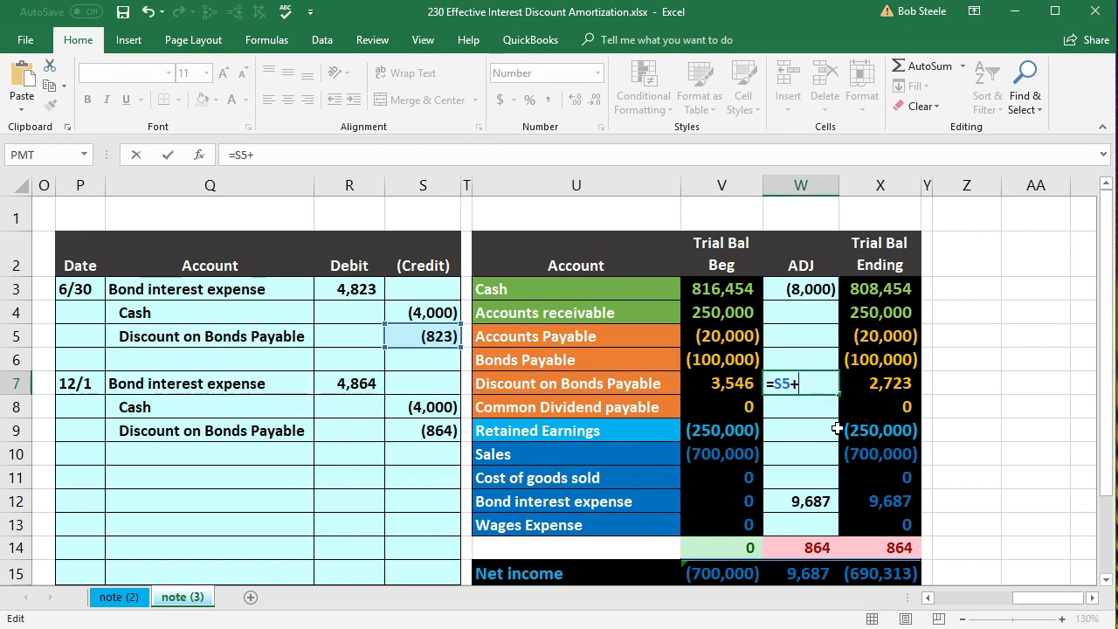
left_click(427, 430)
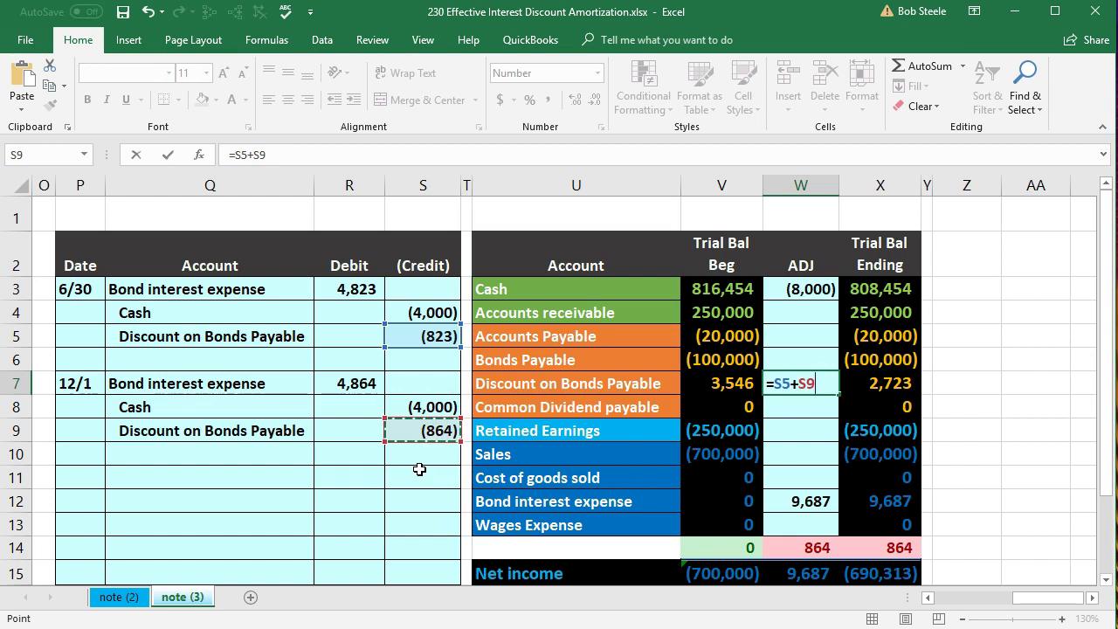
key("Return")
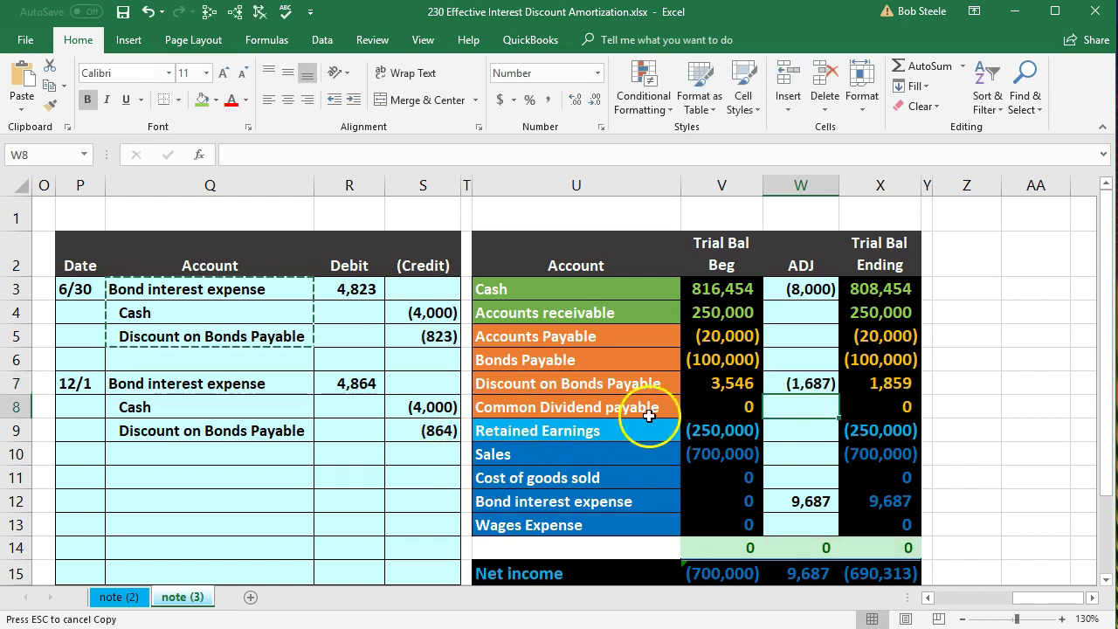
Verify the discount row's updated balances, with ending discount 1,859.
left_click_drag(656, 383, 877, 387)
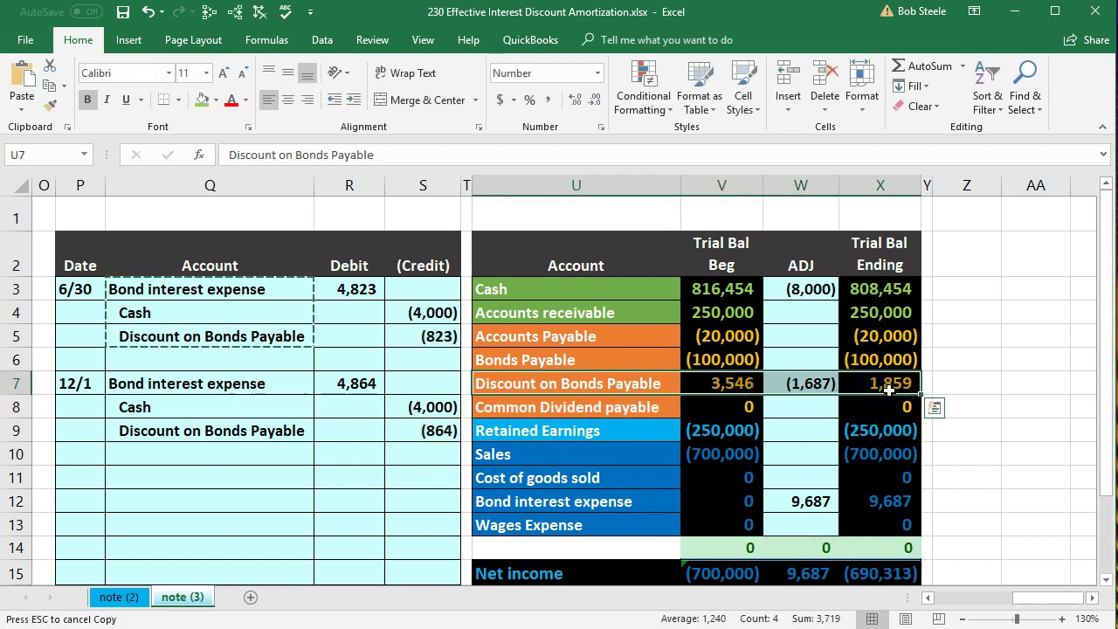
left_click(880, 359)
left_click(927, 597)
left_click(928, 601)
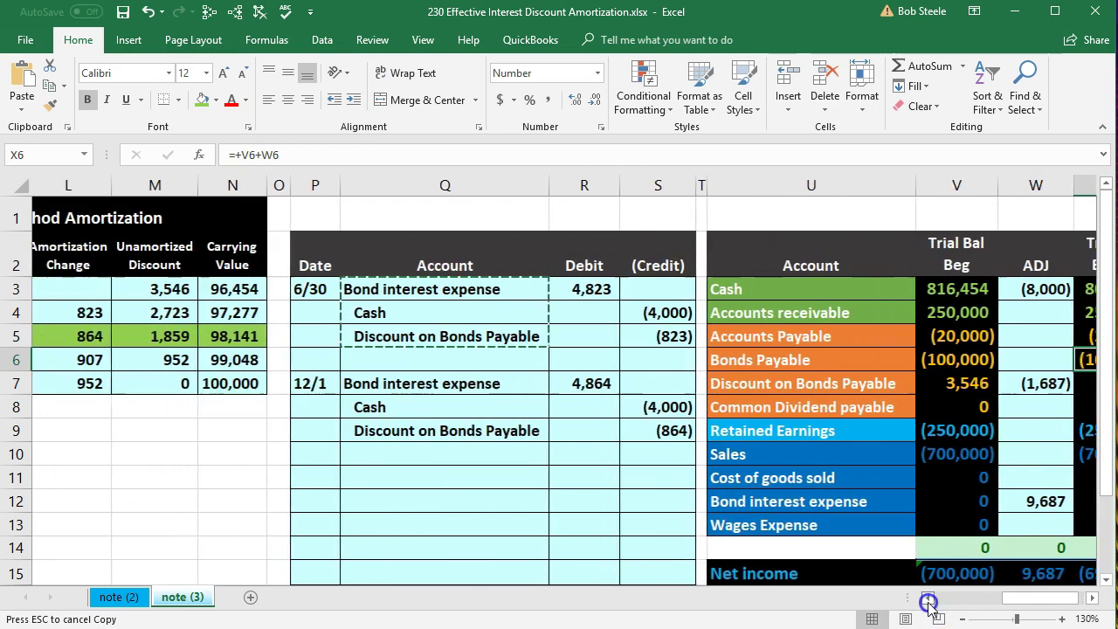
left_click(927, 601)
left_click(928, 601)
left_click(927, 601)
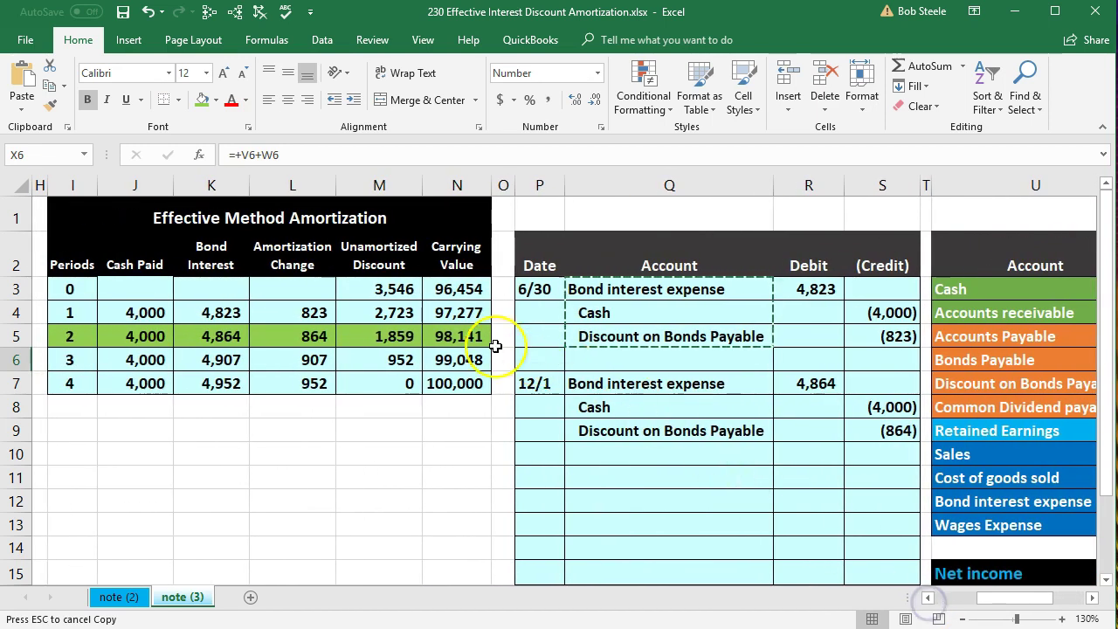
left_click(396, 337)
left_click(446, 337)
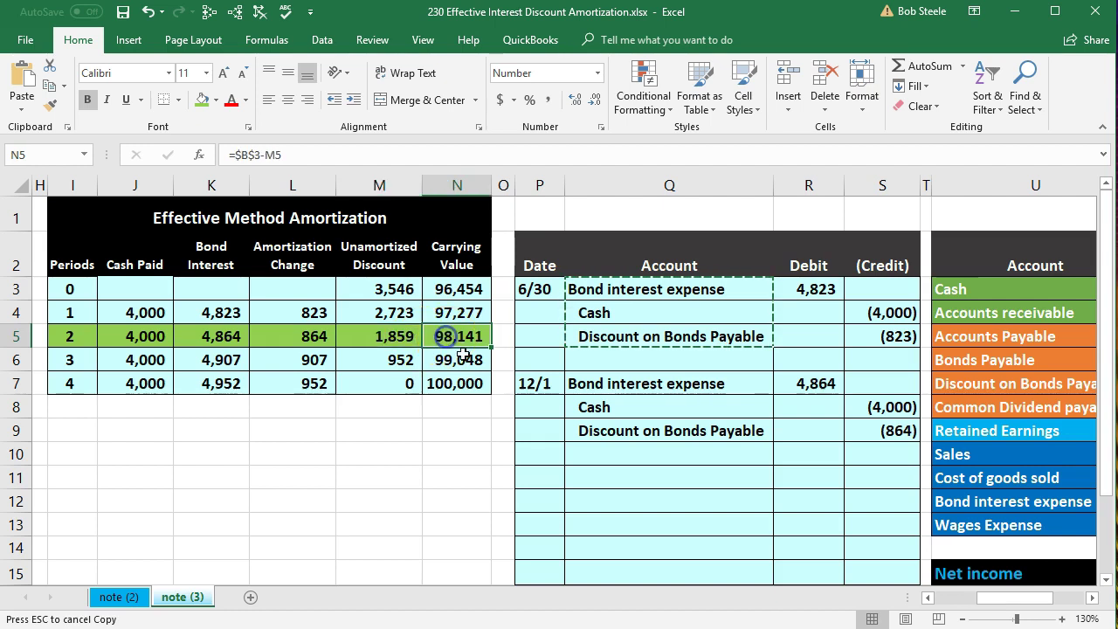
left_click(1091, 597)
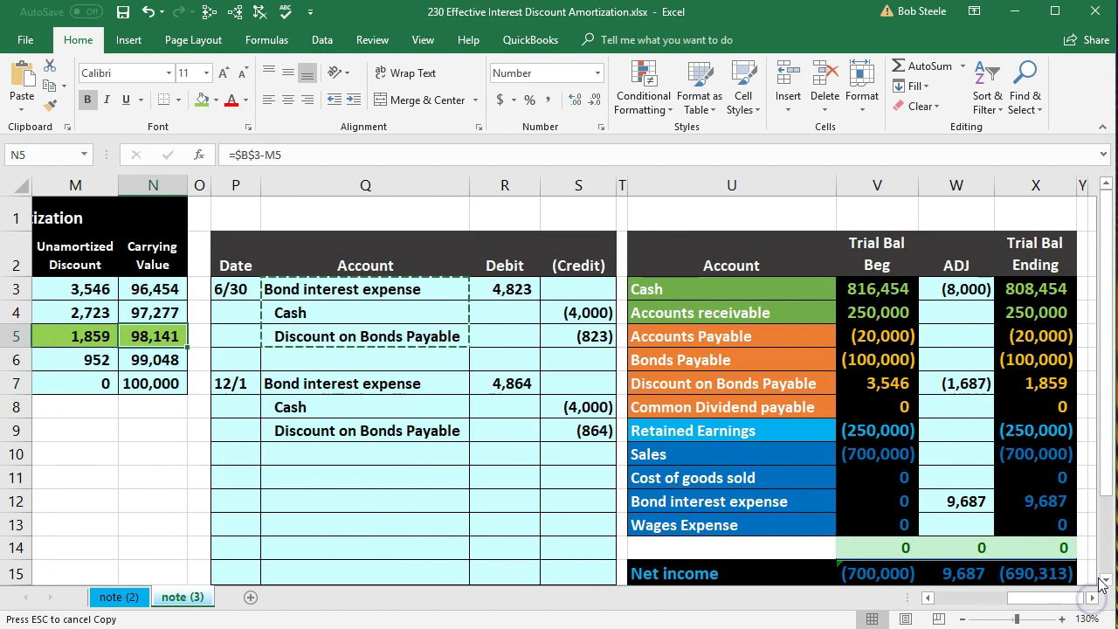
left_click(1024, 383)
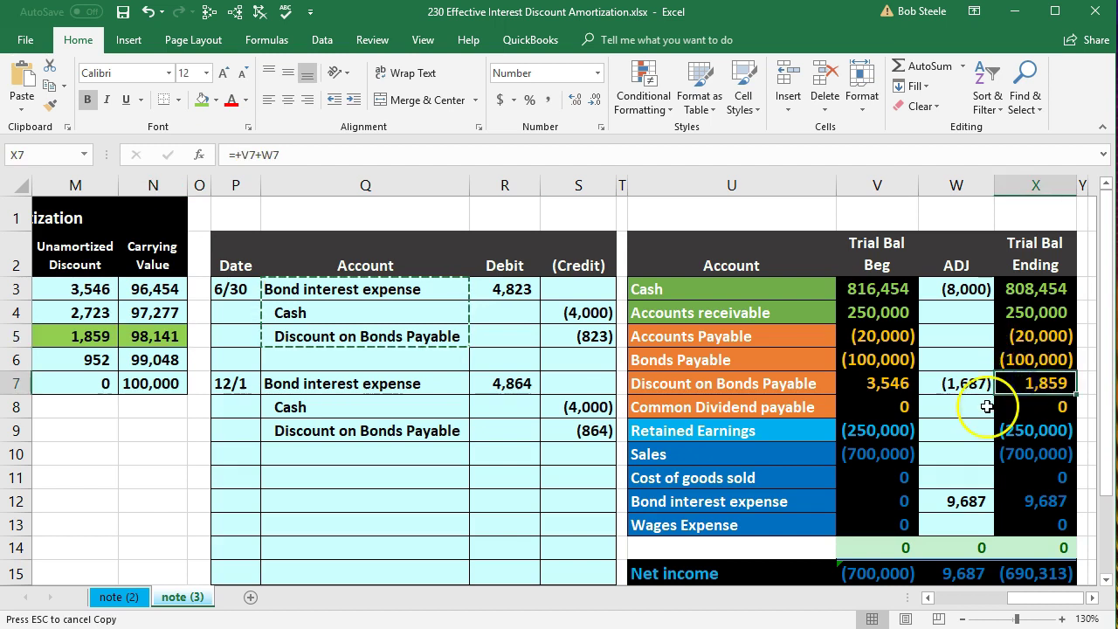
left_click(88, 337)
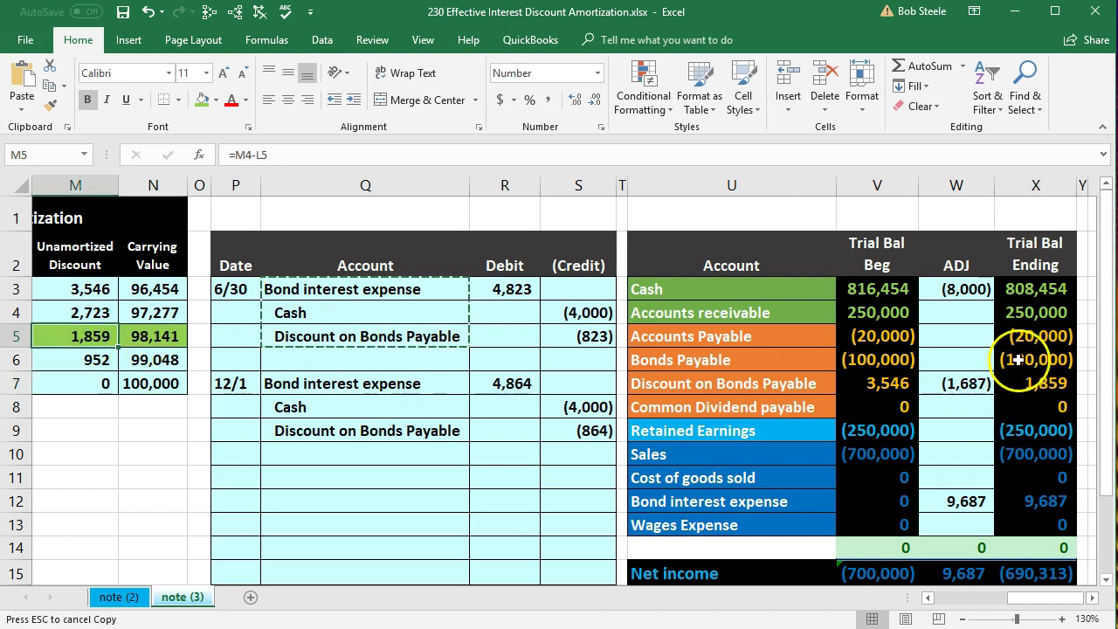
left_click_drag(1035, 359, 1020, 373)
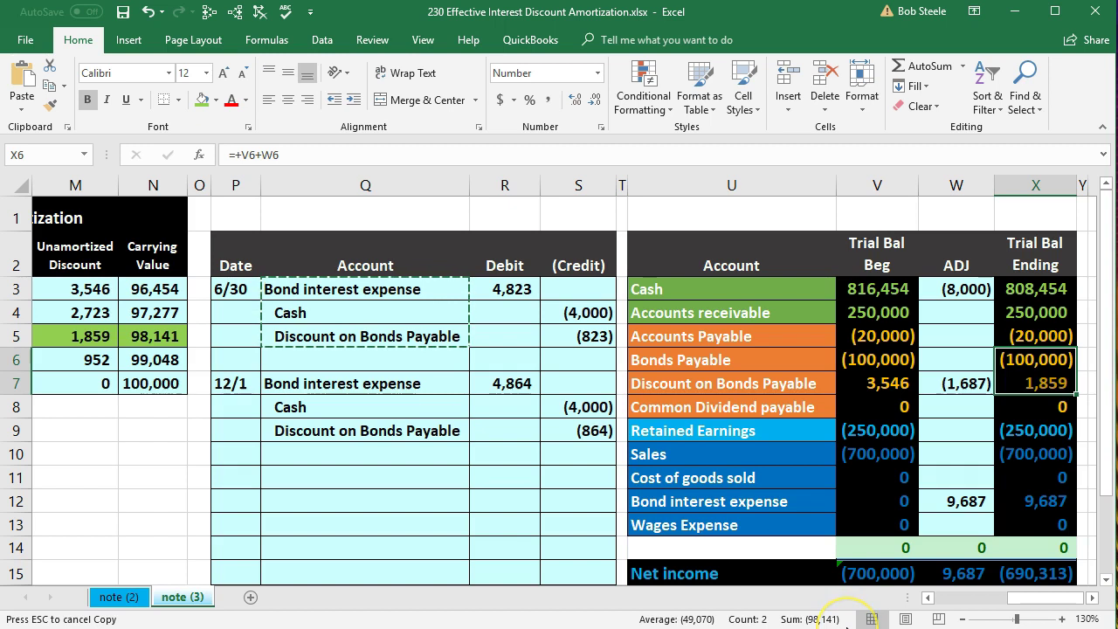